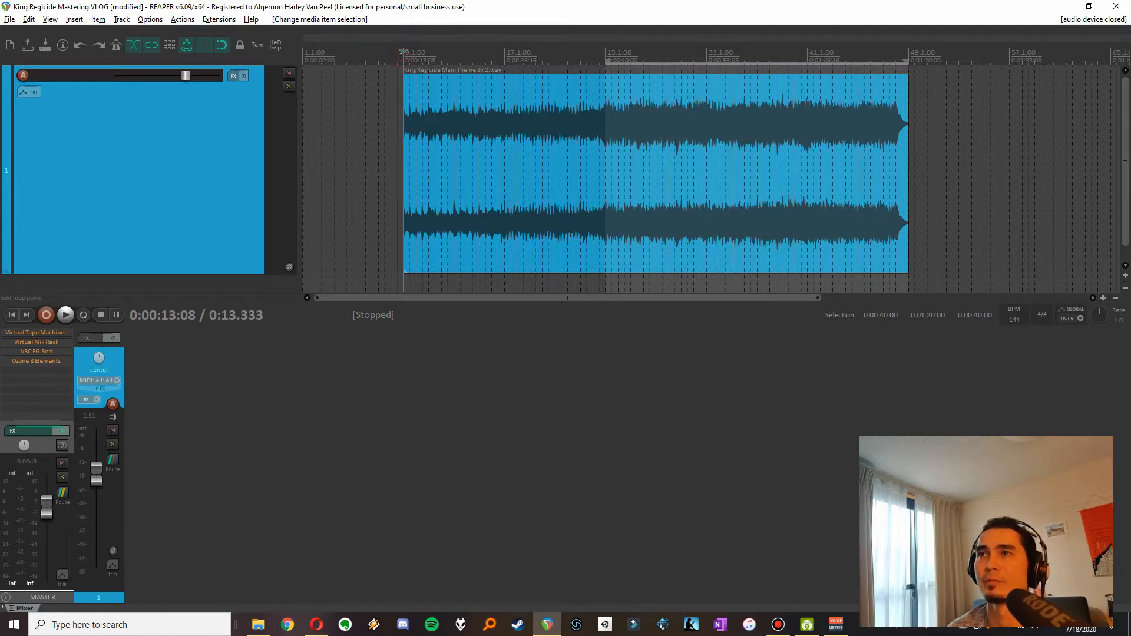
Play the unmastered song from its start and again from 1:03 to hear how it sounds.
key("space")
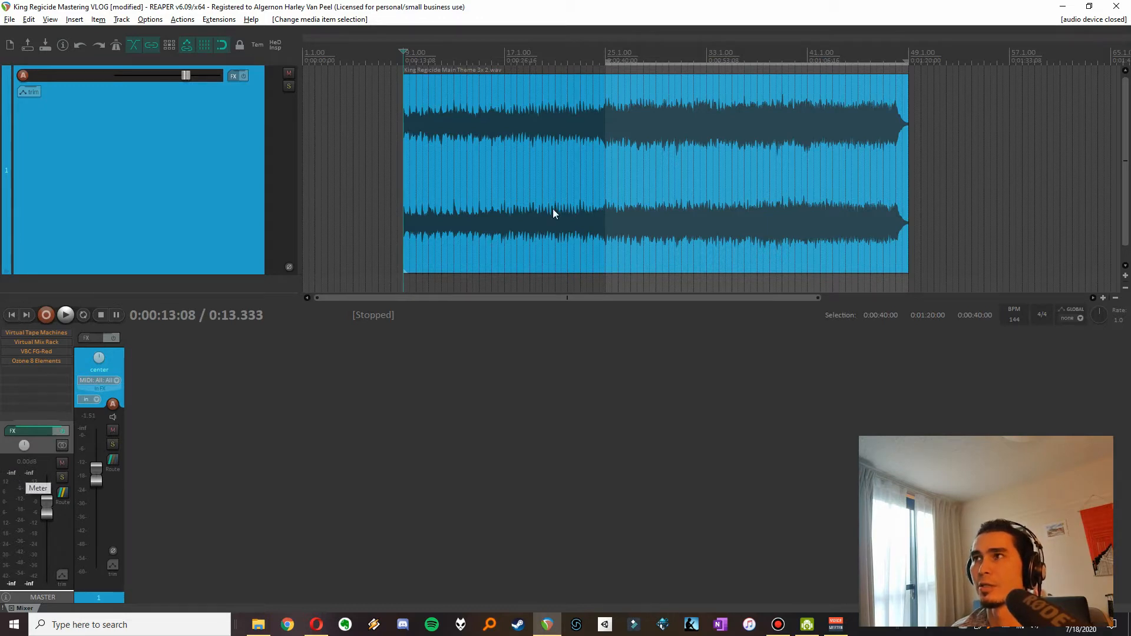
left_click(780, 52)
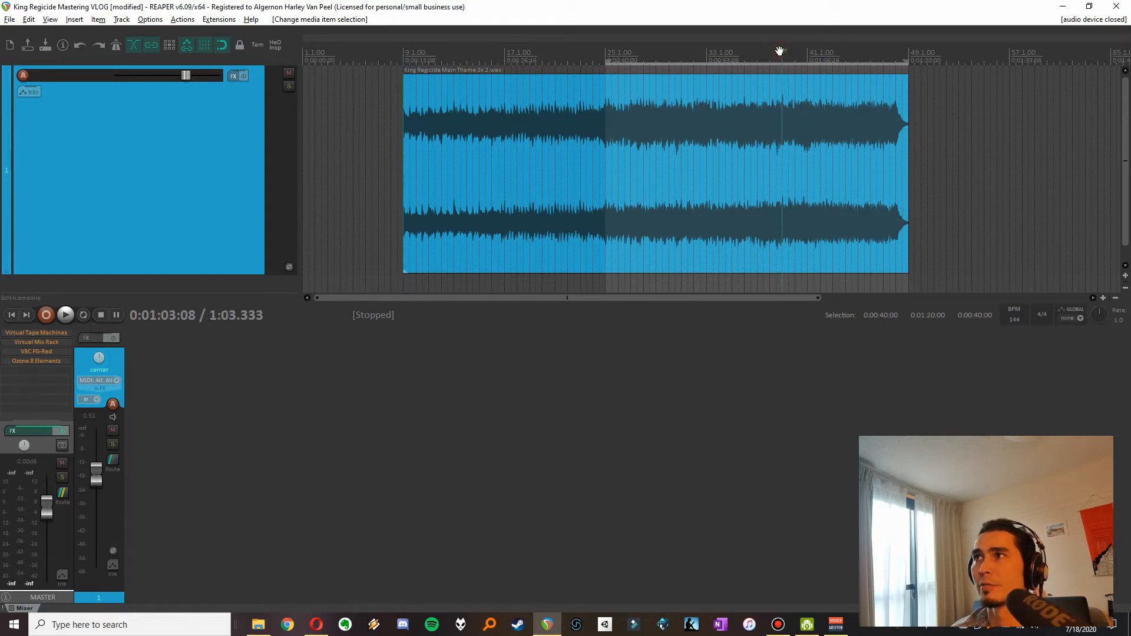
key("space")
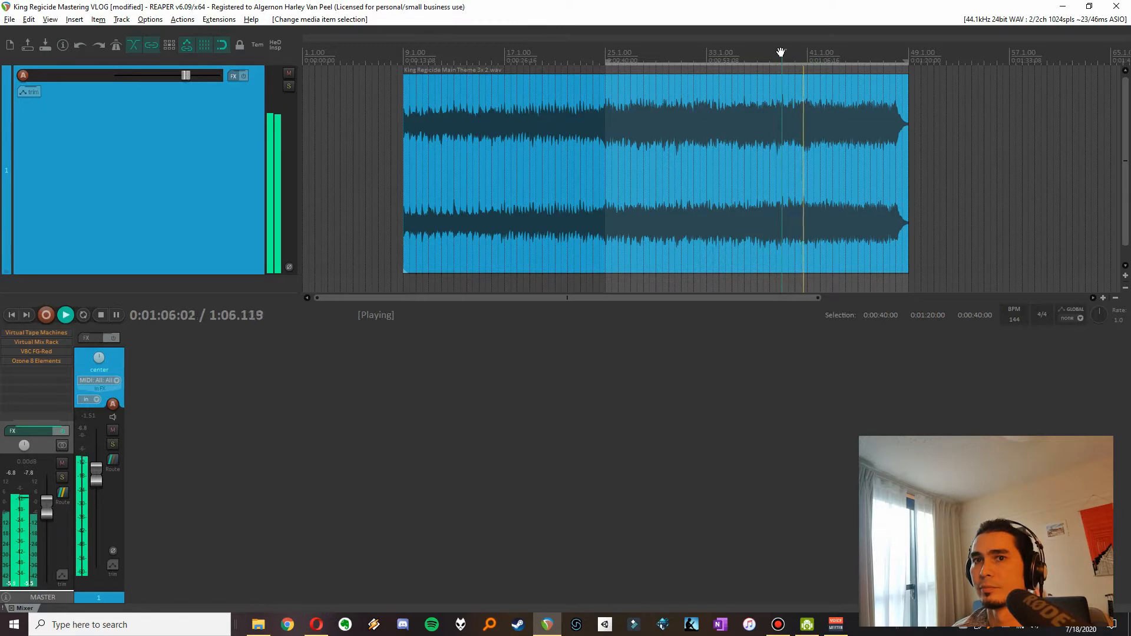
key("space")
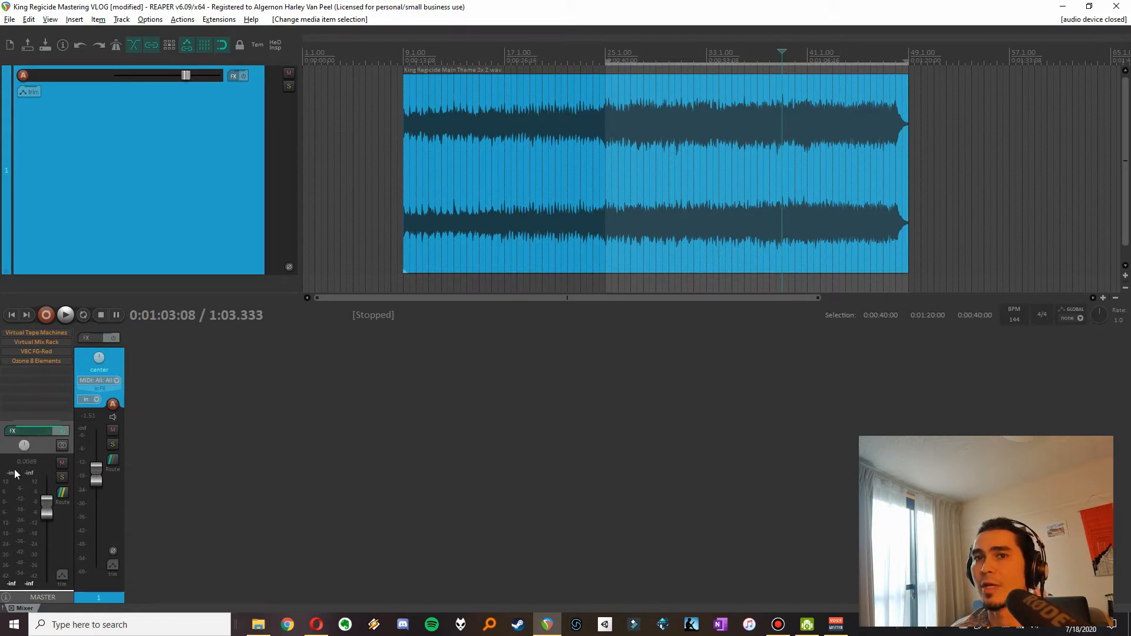
Return the edit cursor to the song's start, enable Virtual Tape Machines on the master track and open its window below the waveform.
left_click(402, 53)
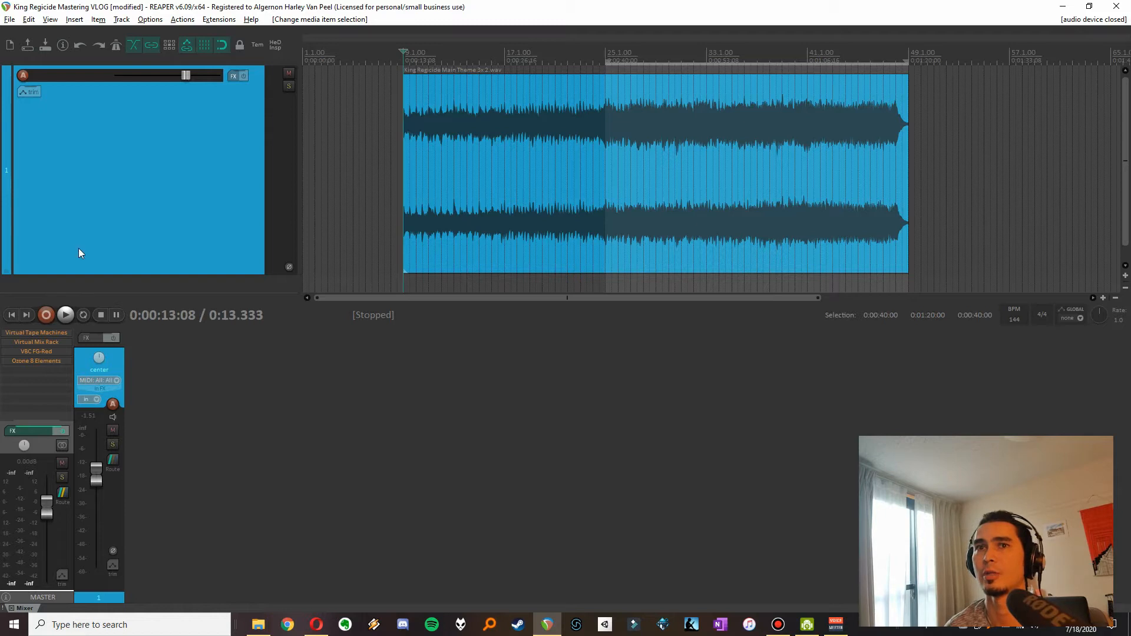
left_click(24, 333, "shift")
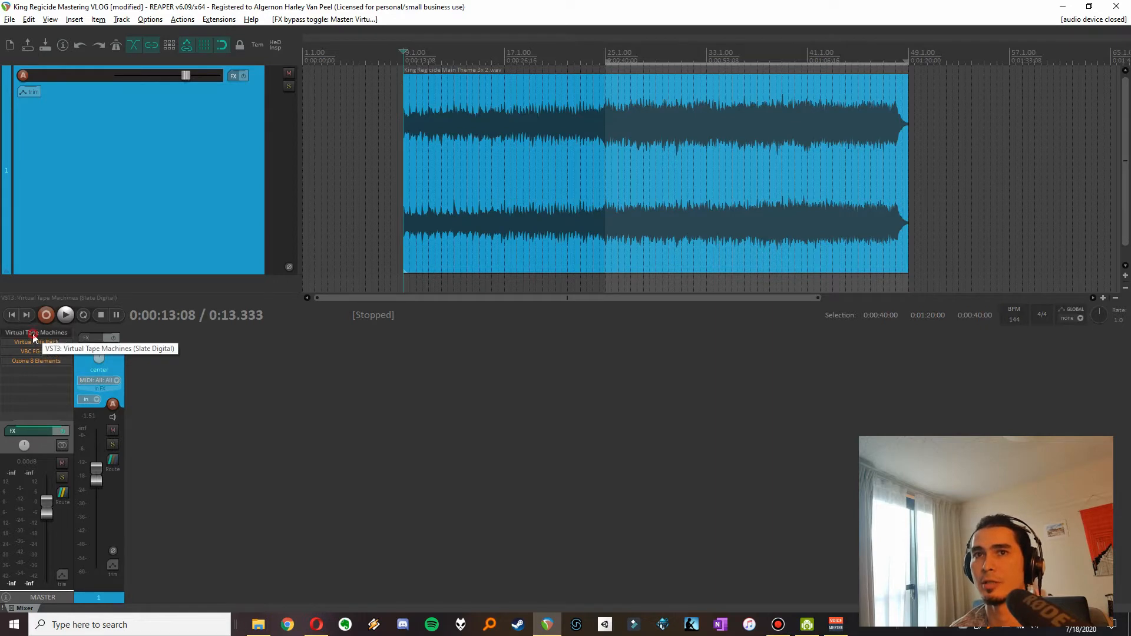
left_click(48, 331)
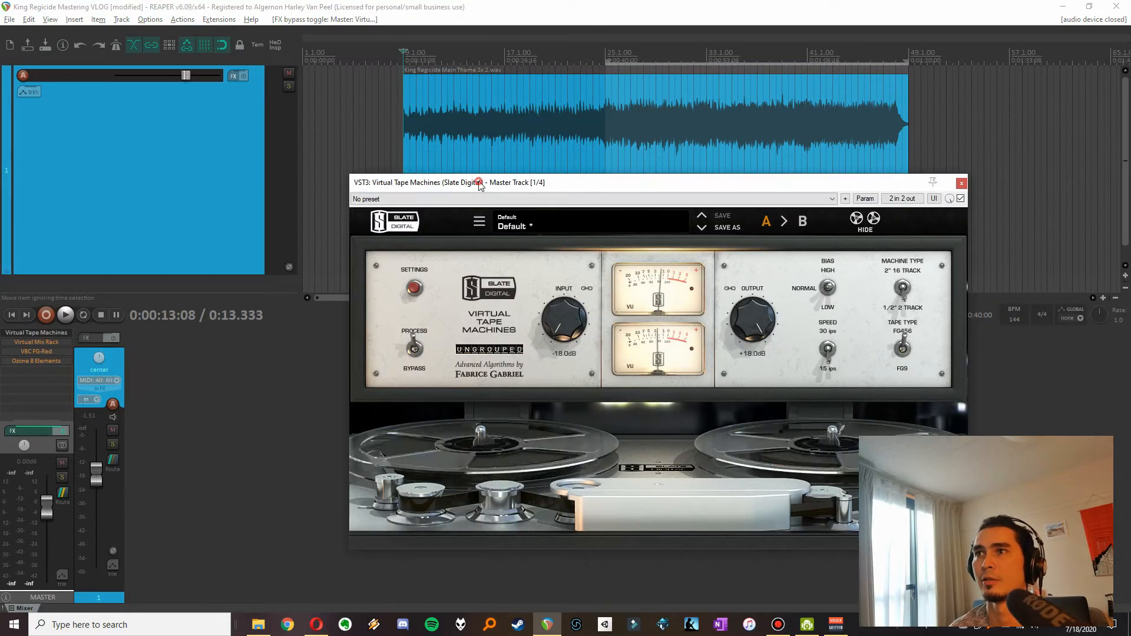
left_click_drag(479, 183, 456, 223)
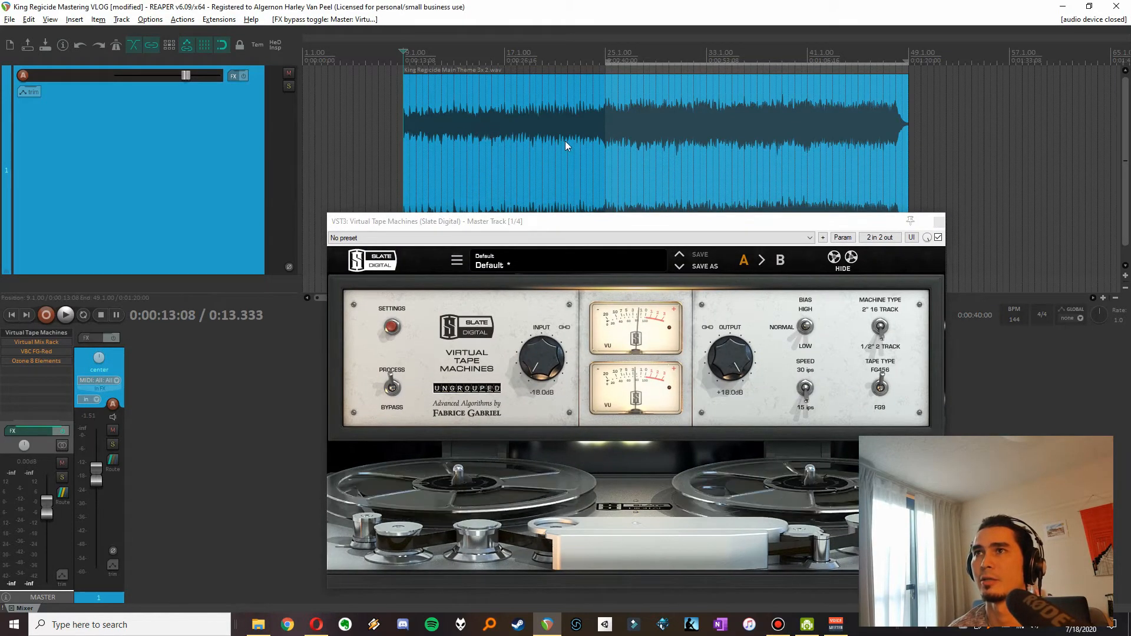
Make the time selection span the whole King Regicide Main Theme item, dismissing its properties dialog.
left_click(540, 139)
double_click(567, 132)
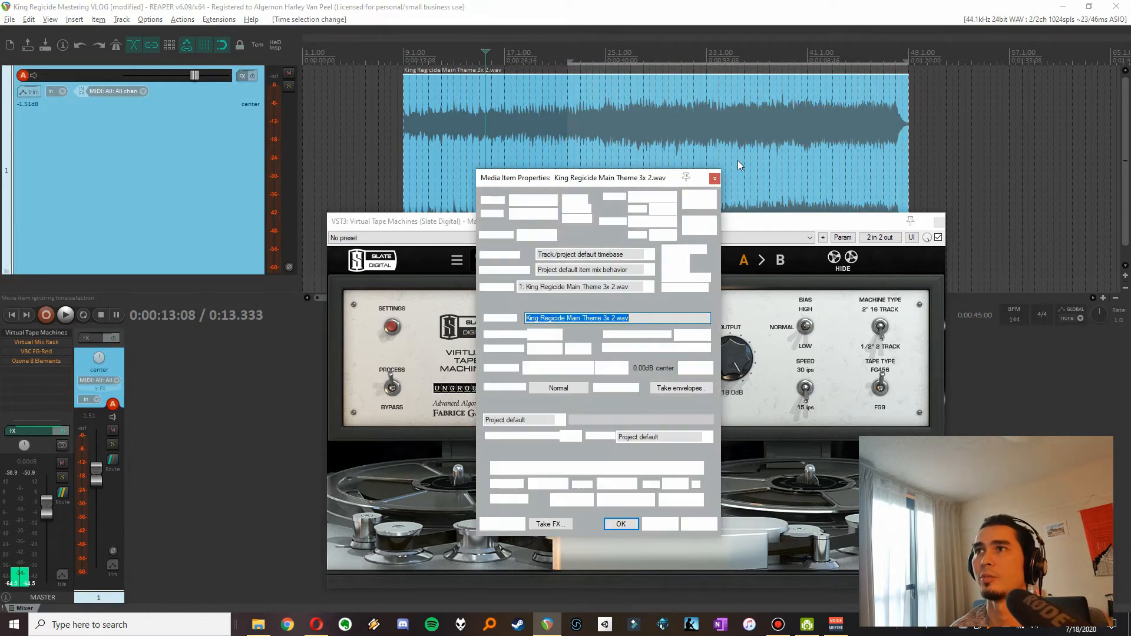
left_click(719, 178)
left_click(716, 154)
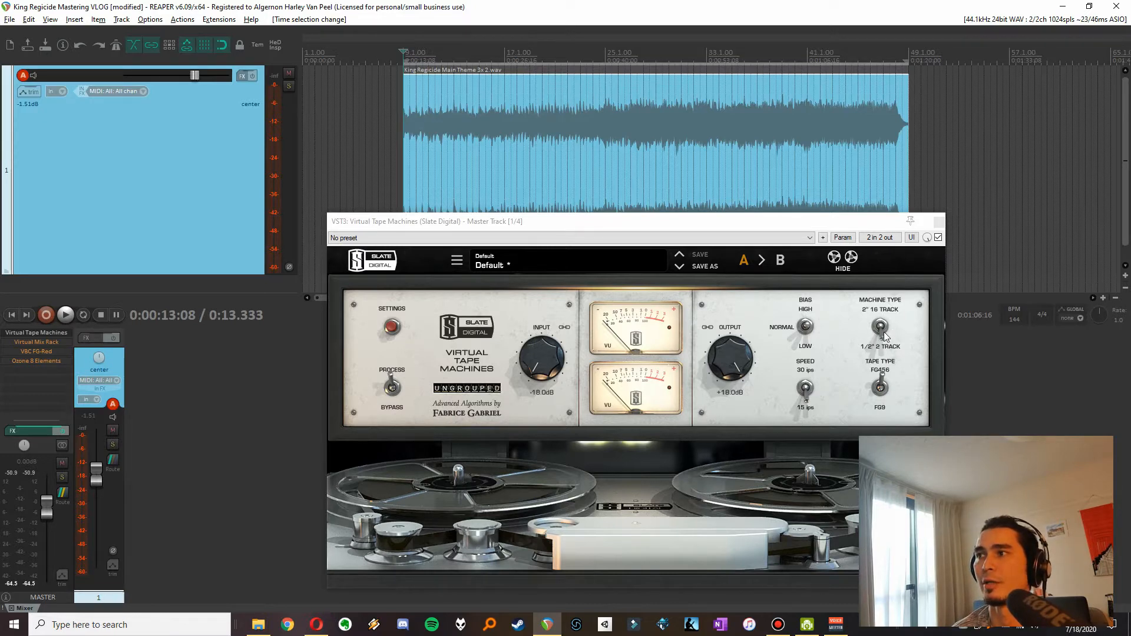
Try tape type FG9, place the edit cursor at 0:40, and set the tape type back to FG456.
left_click(879, 390)
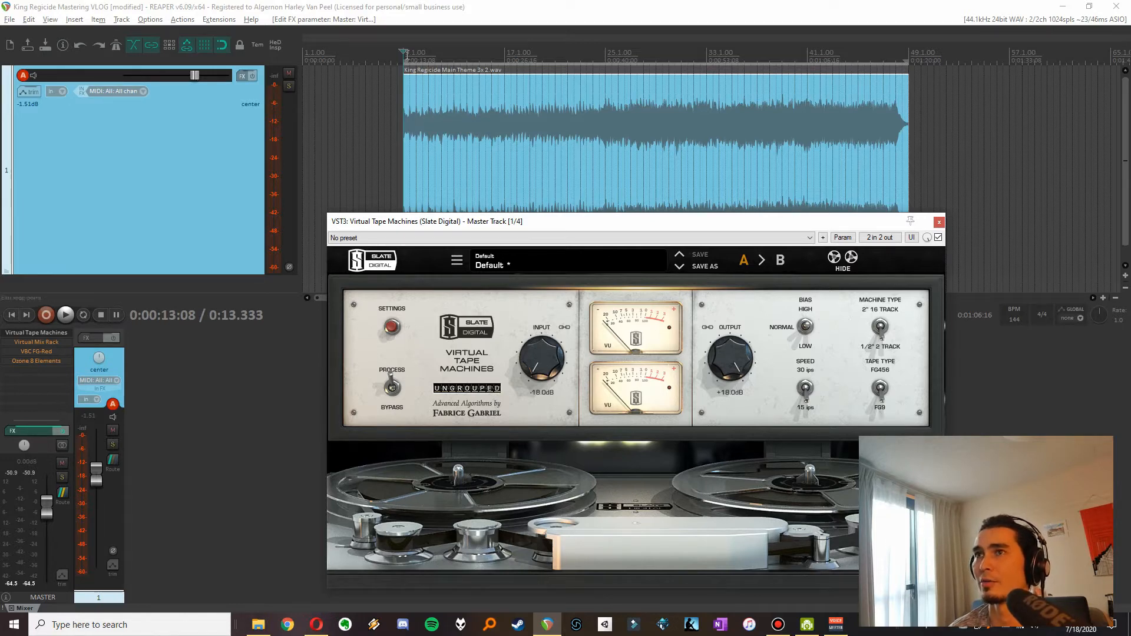
left_click(403, 51)
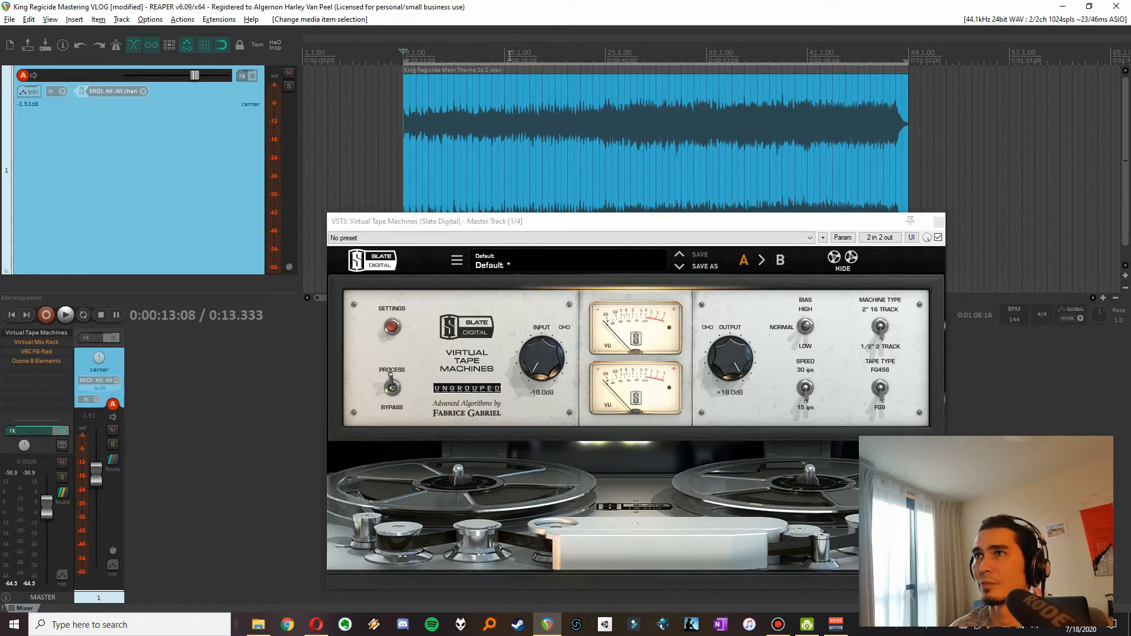
left_click(605, 55)
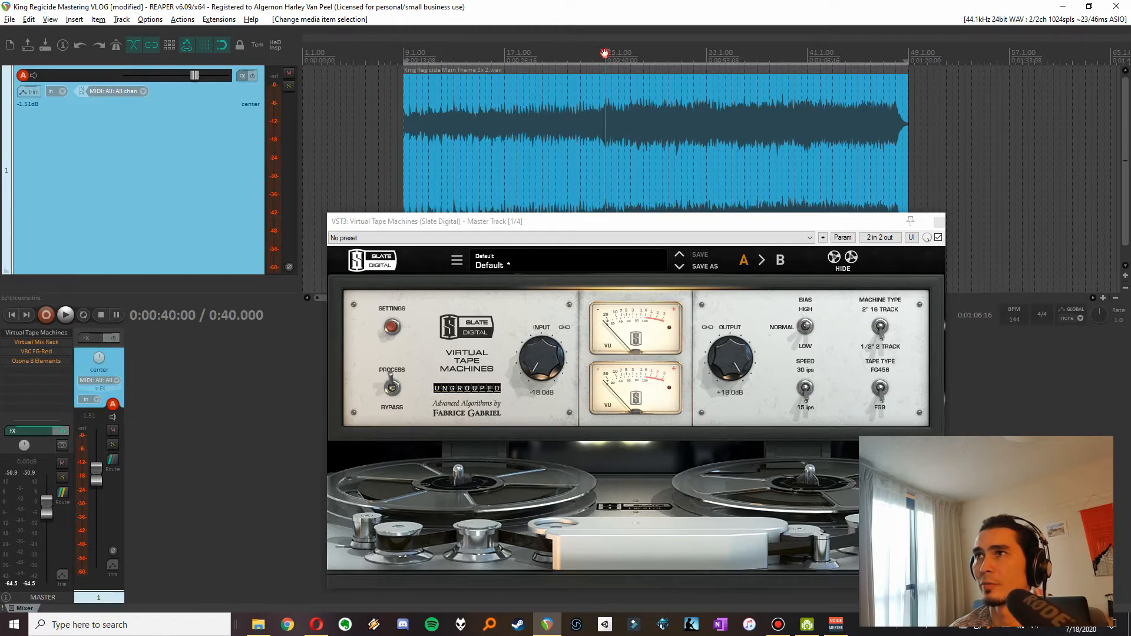
left_click(878, 405)
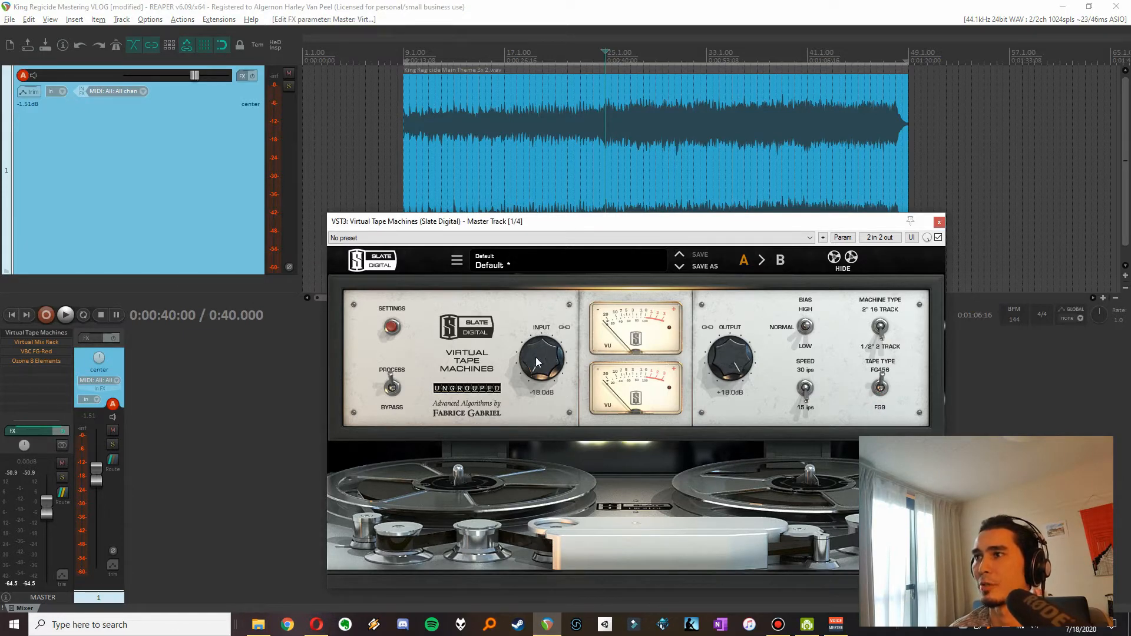
Play from 0:40 and raise the tape machine's linked input gain to +1.44 dB.
key("space")
scroll(535, 357, "up", 2)
scroll(535, 357, "up", 15)
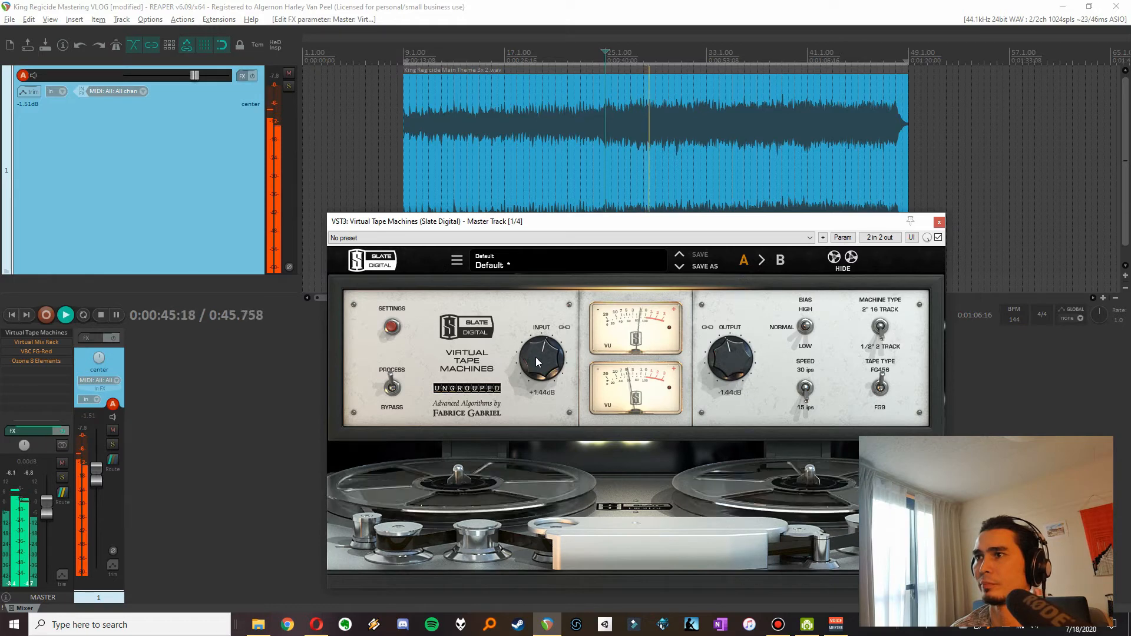
Compare the song with the FG456 tape emulation active and bypassed while playing from 0:40.
left_click(938, 237)
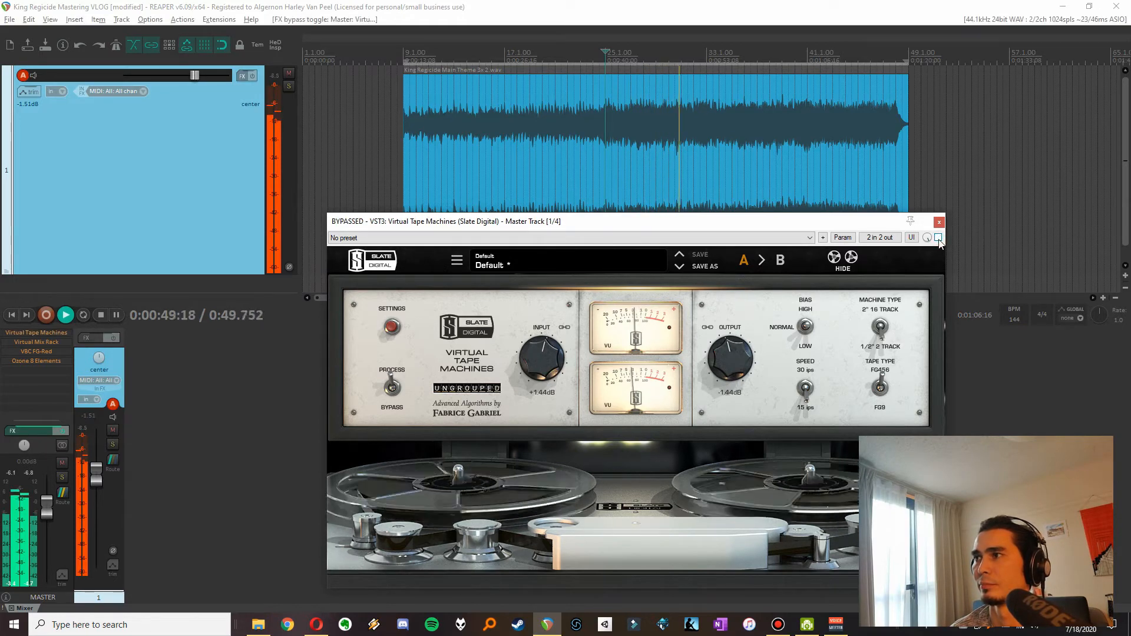
left_click(939, 237)
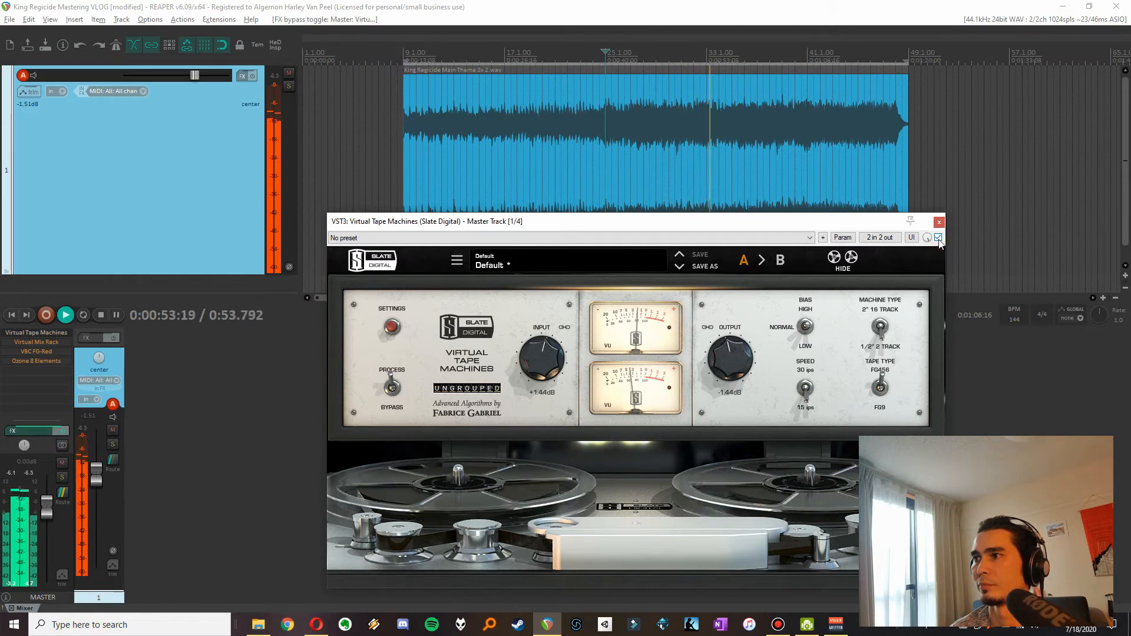
key("space")
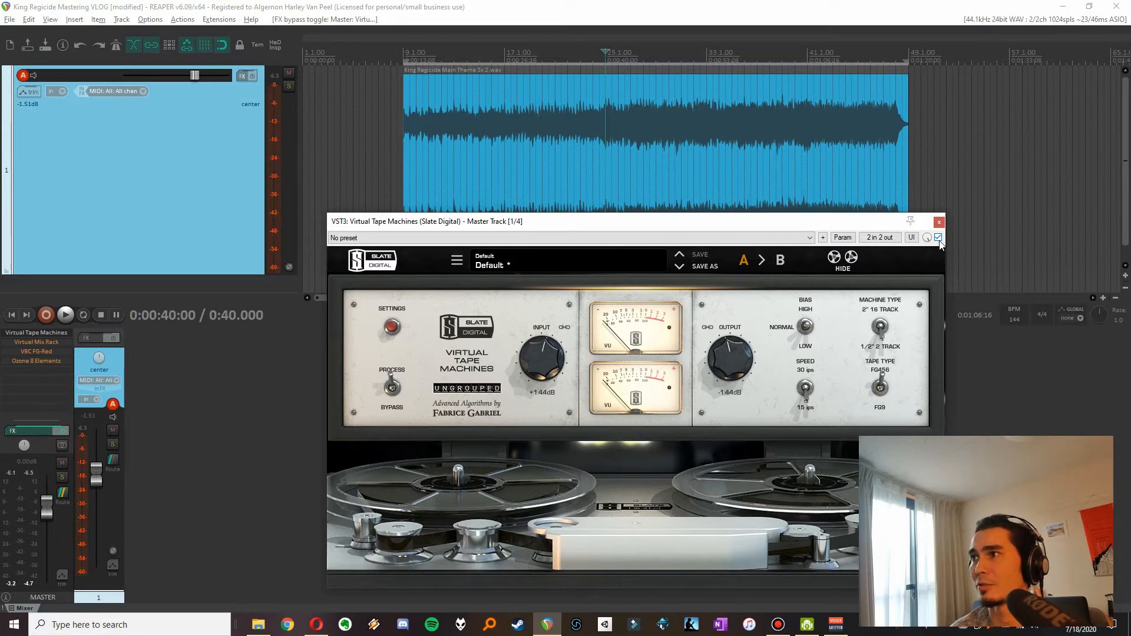
left_click(939, 237)
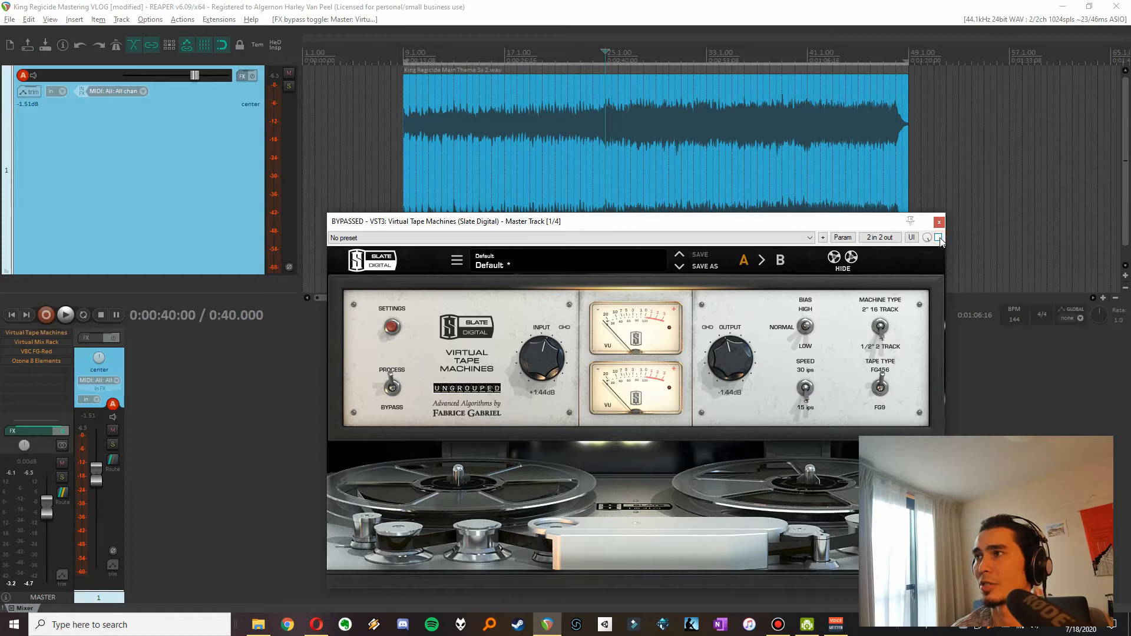
key("space")
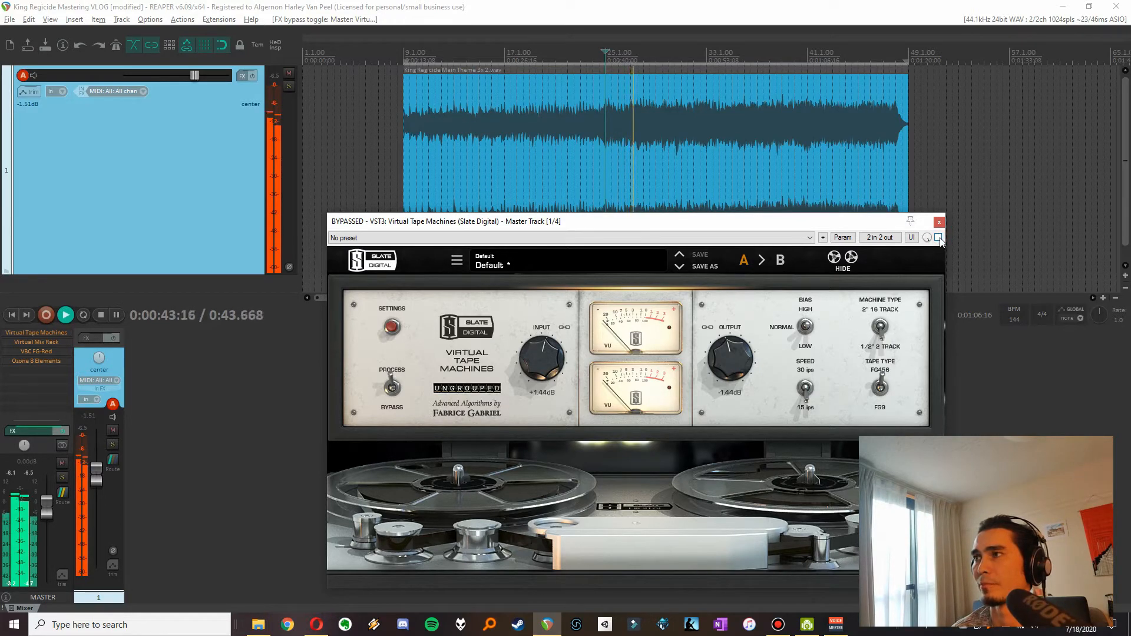
left_click(938, 237)
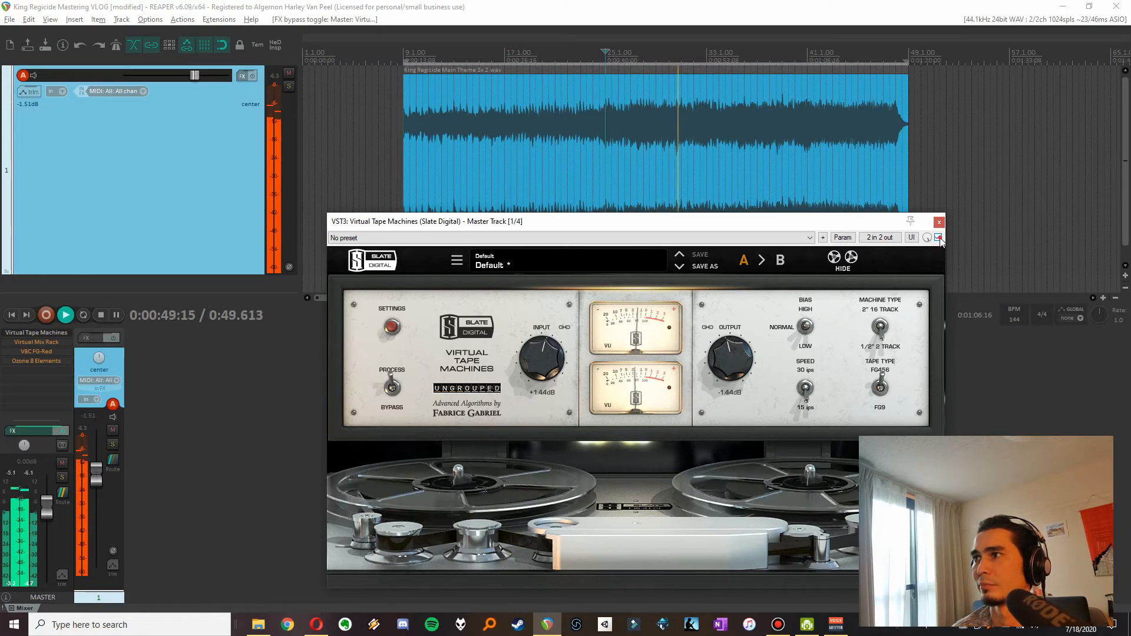
left_click(938, 238)
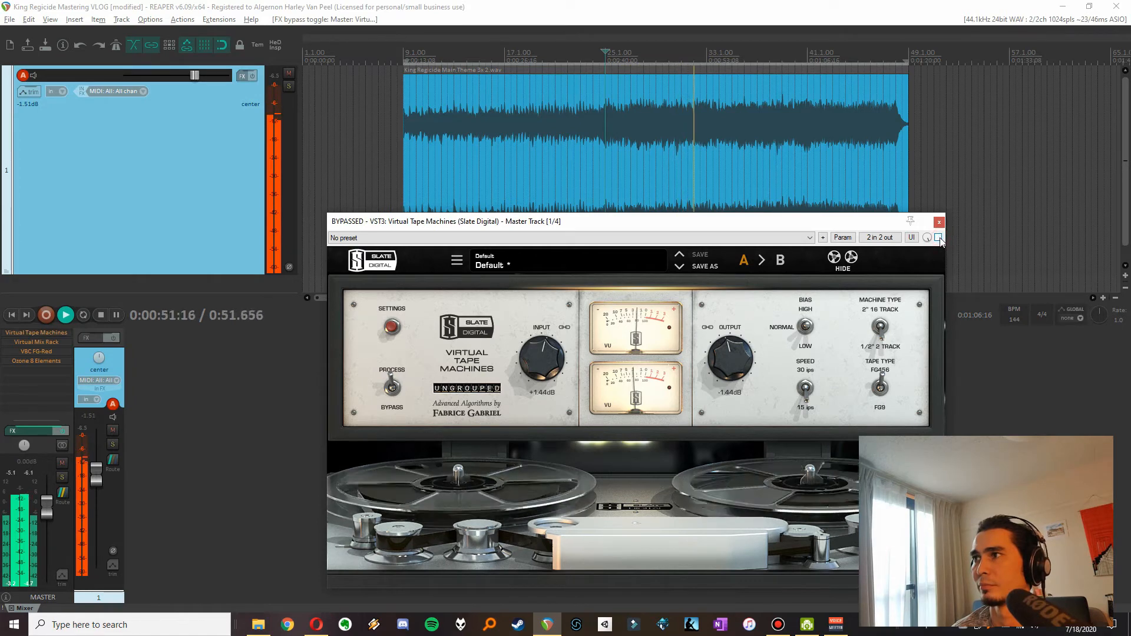
left_click(938, 237)
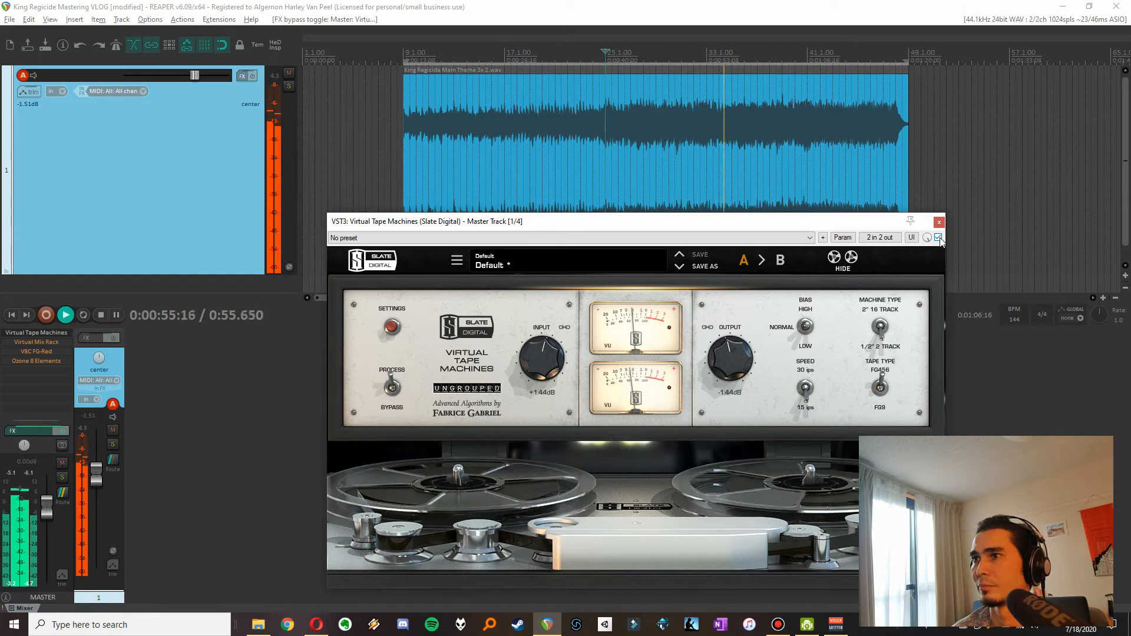
left_click(938, 238)
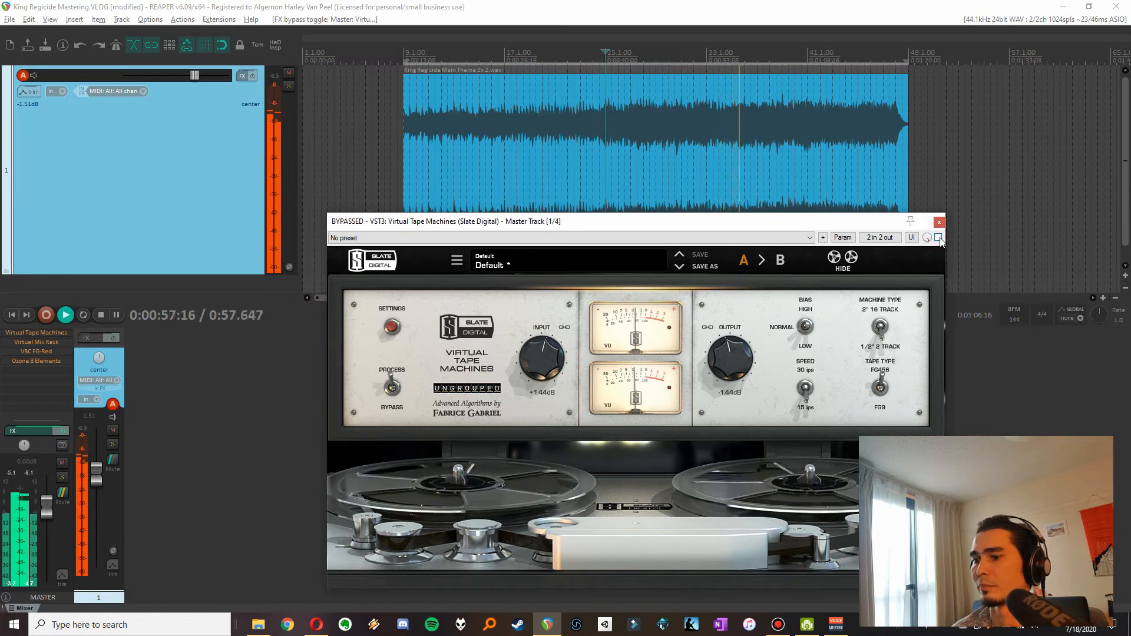
key("space")
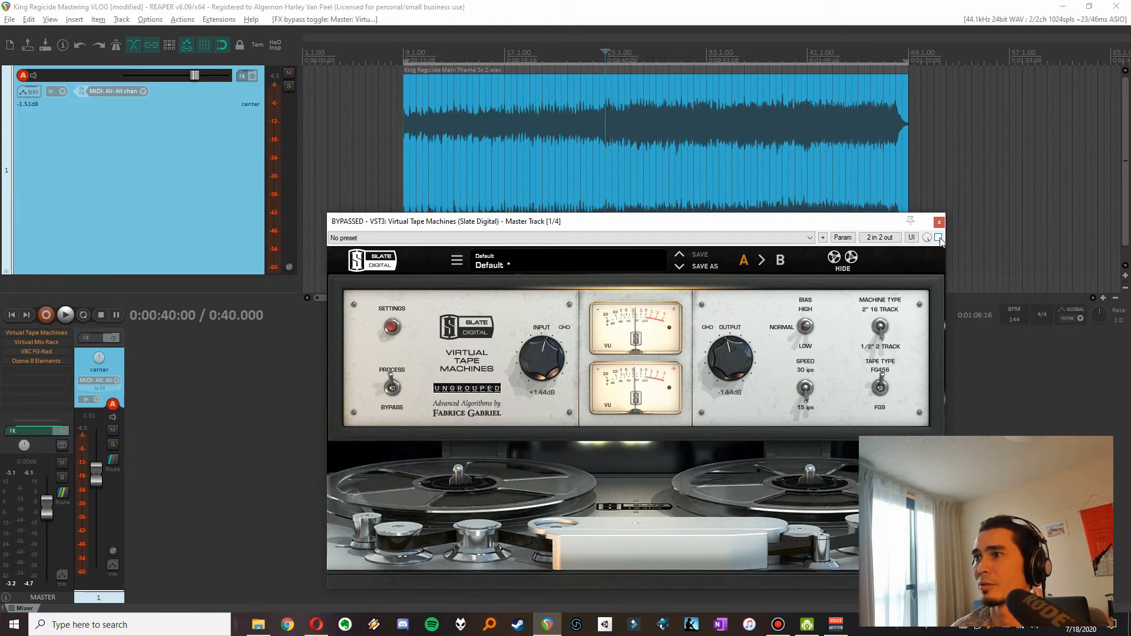
Set the tape type to FG9 and compare the plugin bypassed and active during playback, leaving it active.
left_click(881, 389)
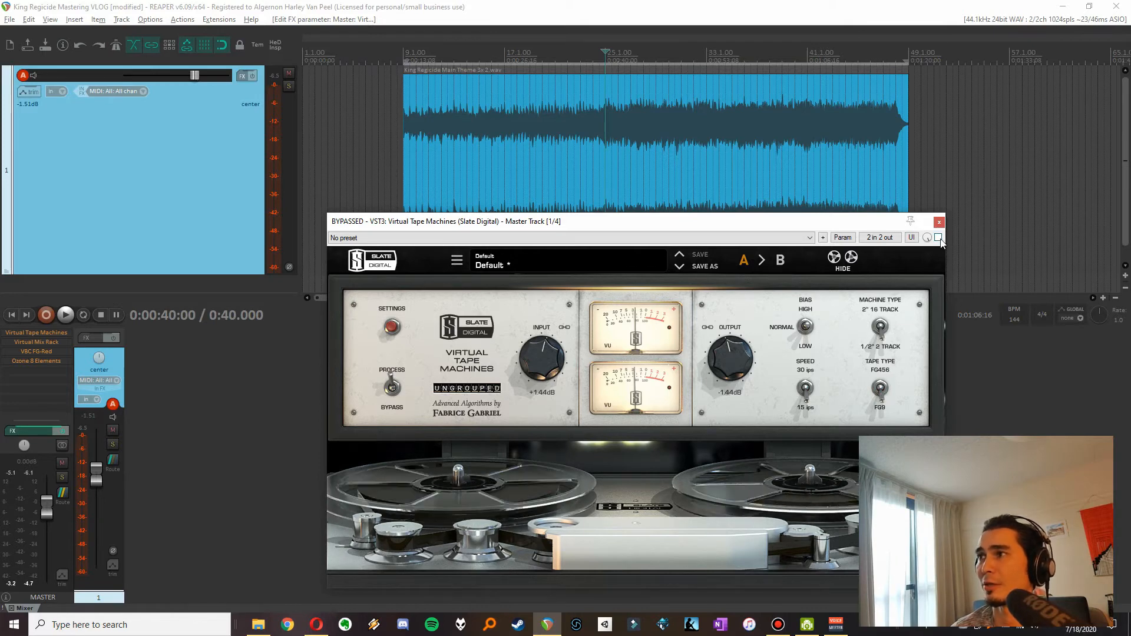
key("space")
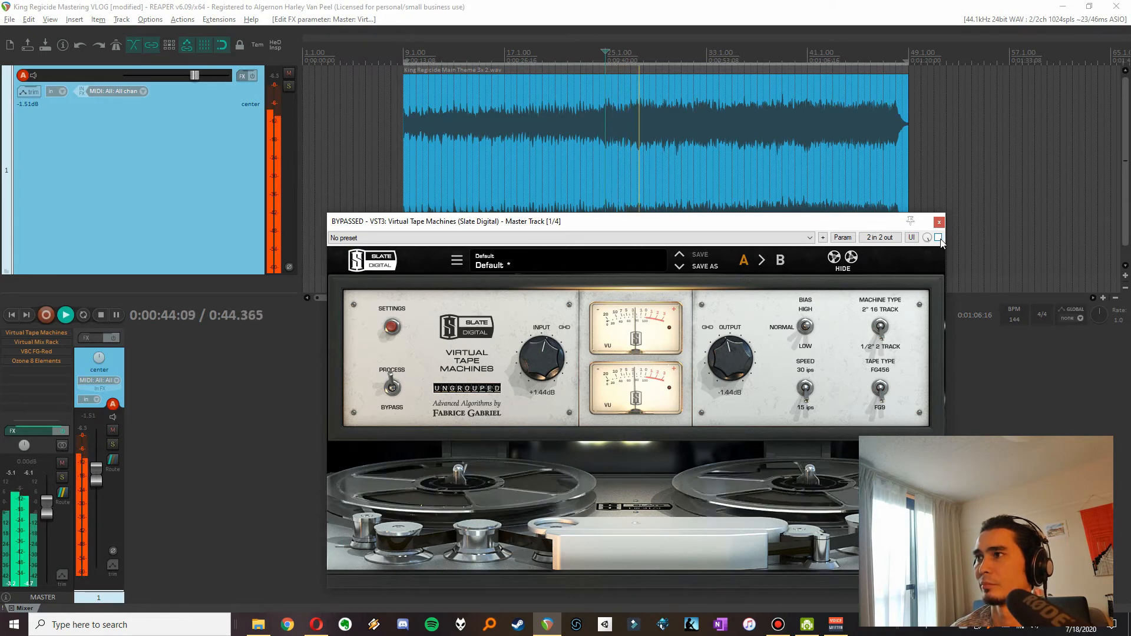
left_click(940, 239)
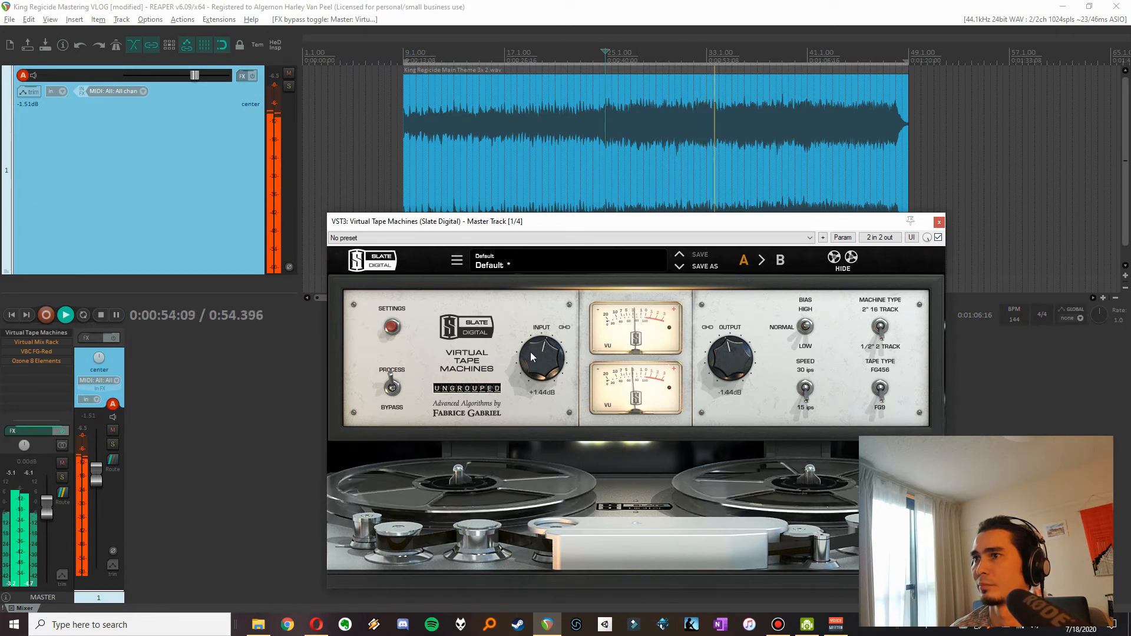
left_click(939, 237)
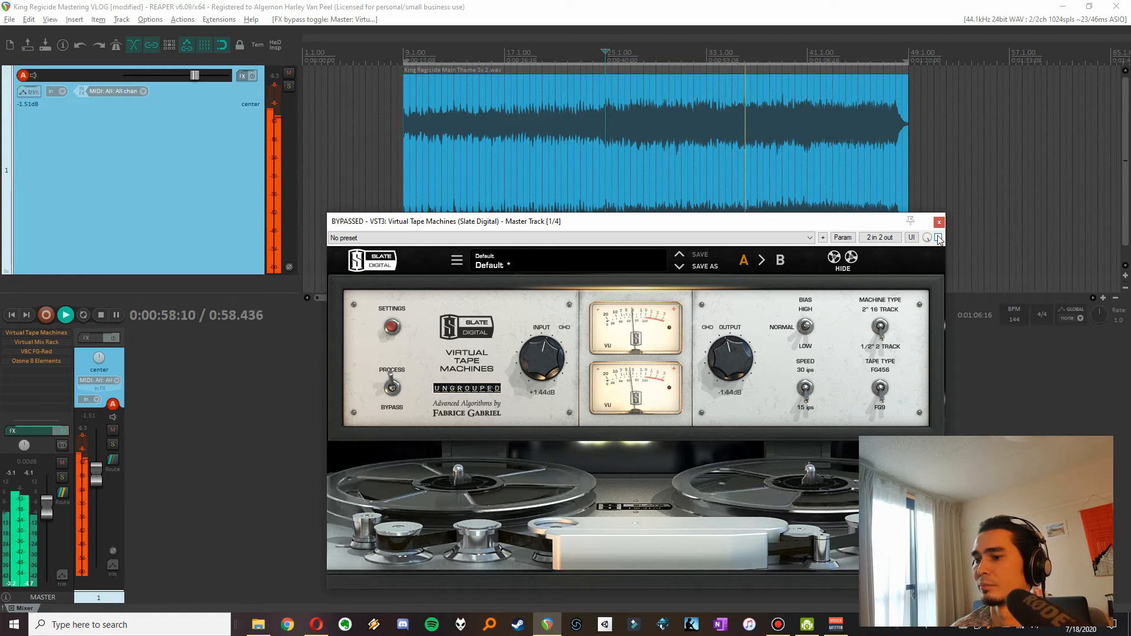
left_click(939, 237)
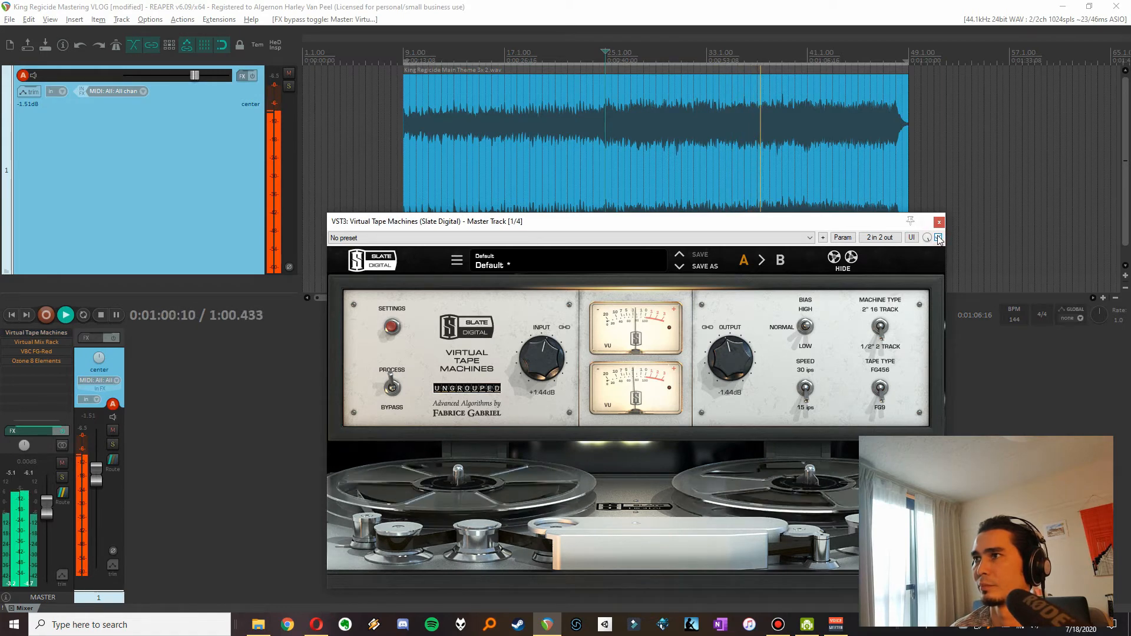
key("space")
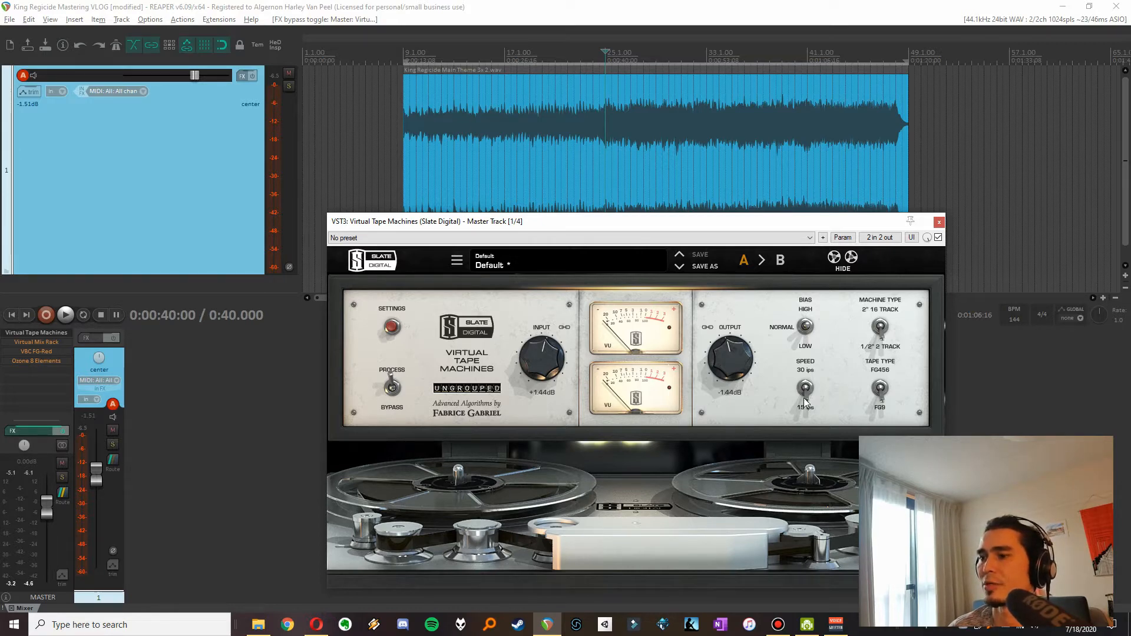
Compare the 15 ips and 30 ips tape speeds while playing from 0:40, settle on 30 ips, and stop playback.
left_click(806, 387)
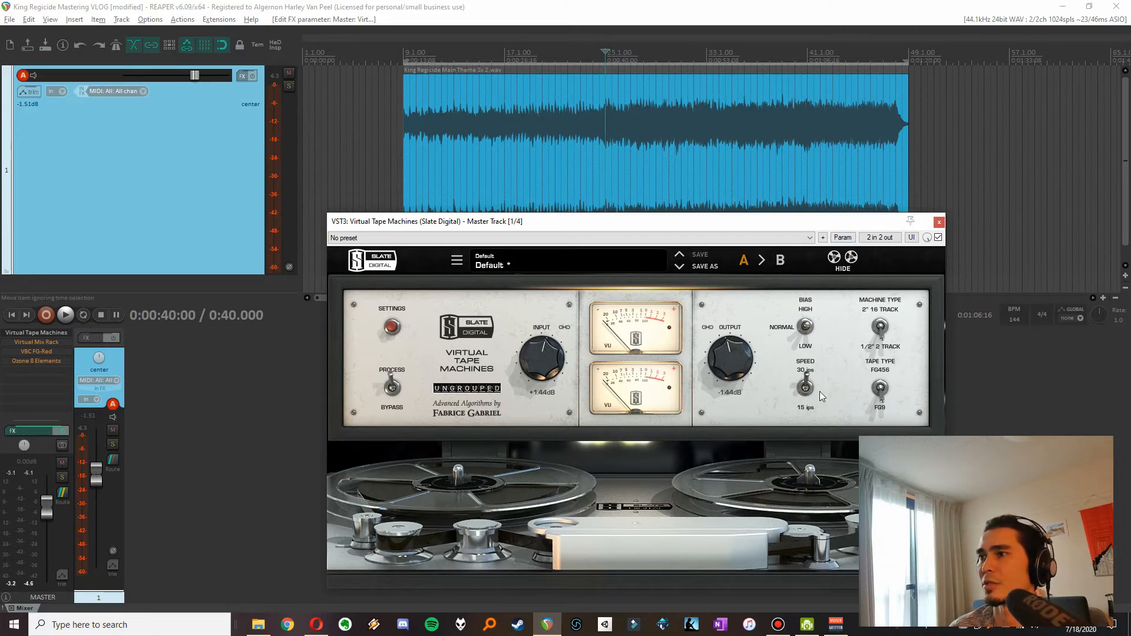
left_click(805, 387)
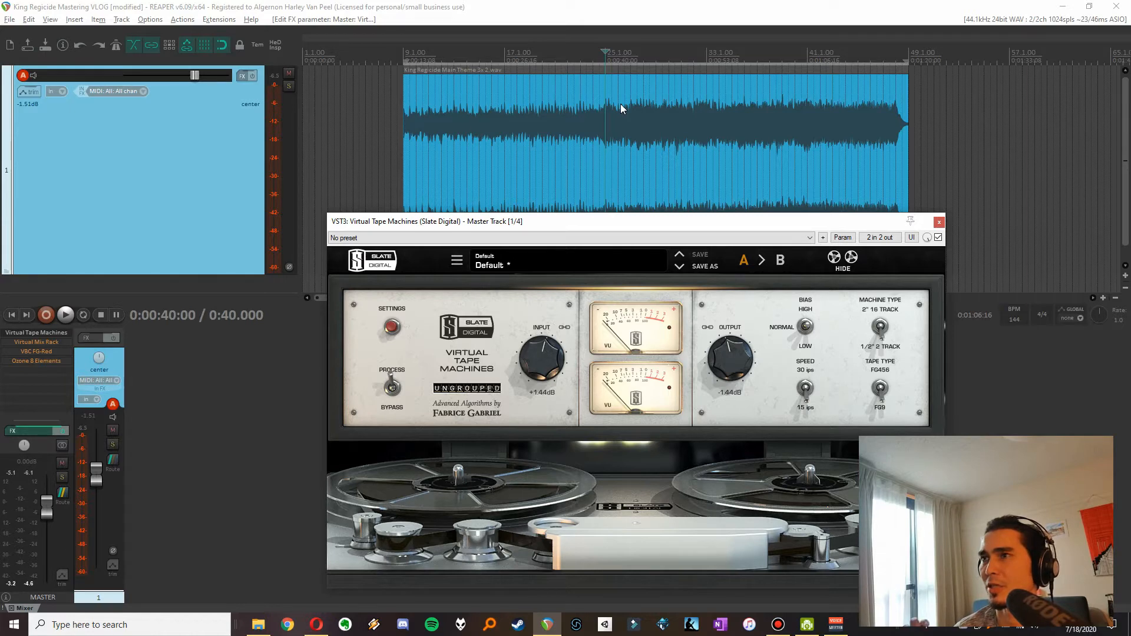
key("space")
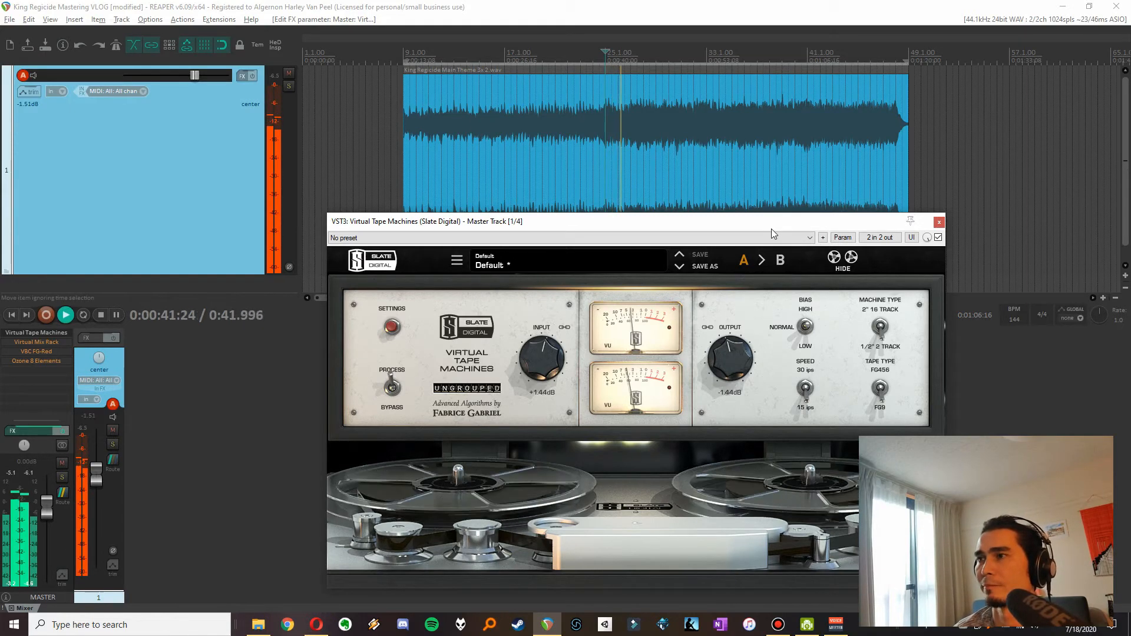
left_click(806, 389)
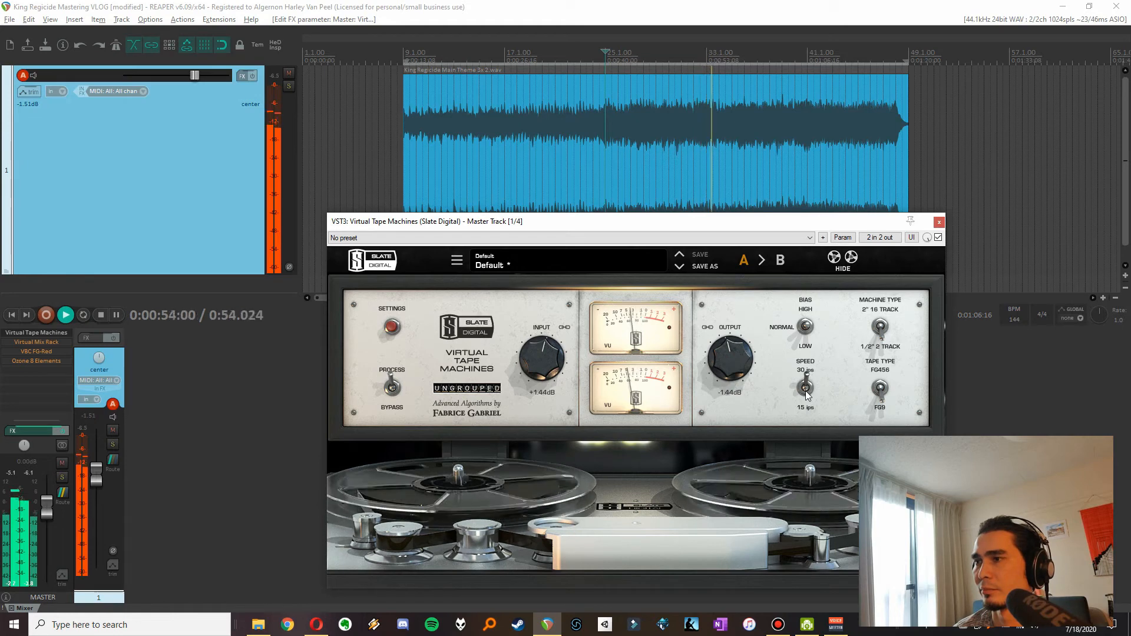
left_click(806, 388)
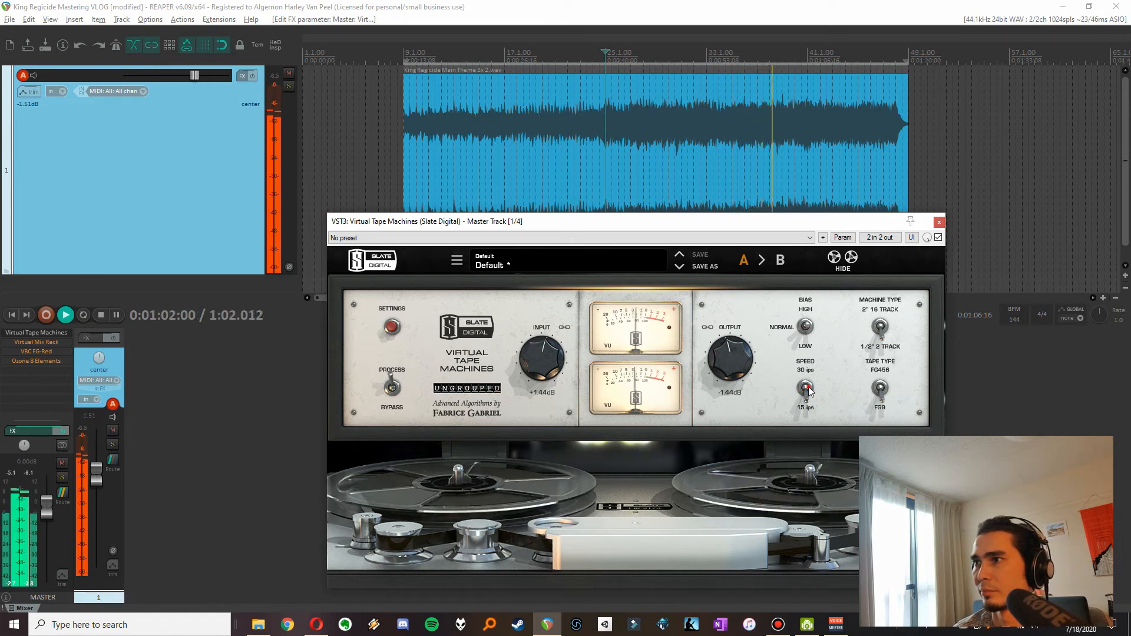
left_click(806, 388)
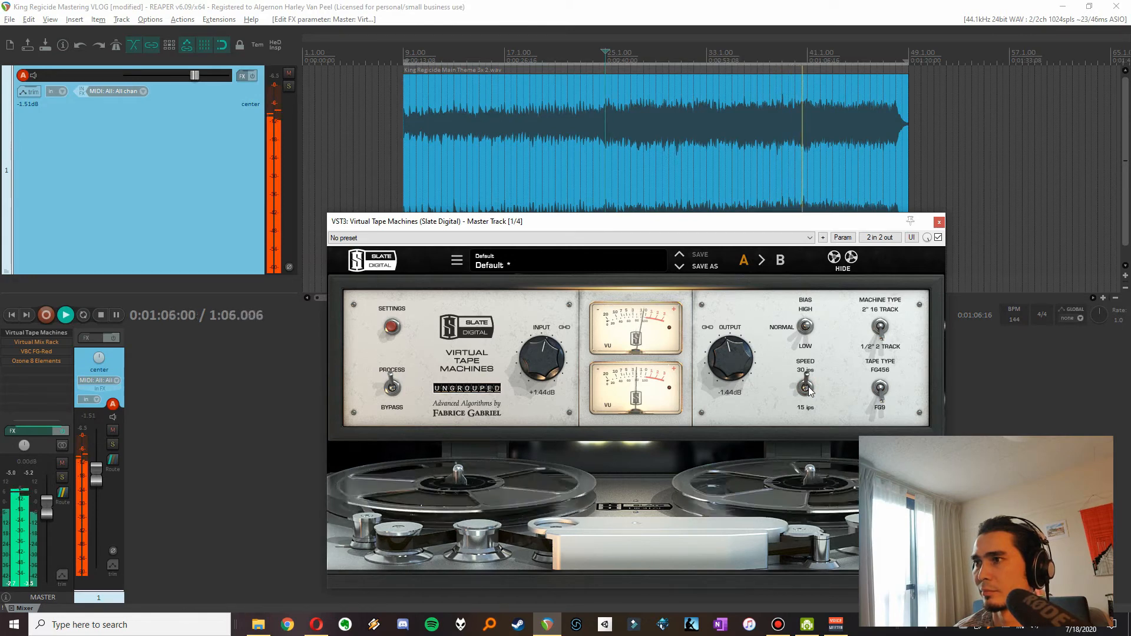
key("space")
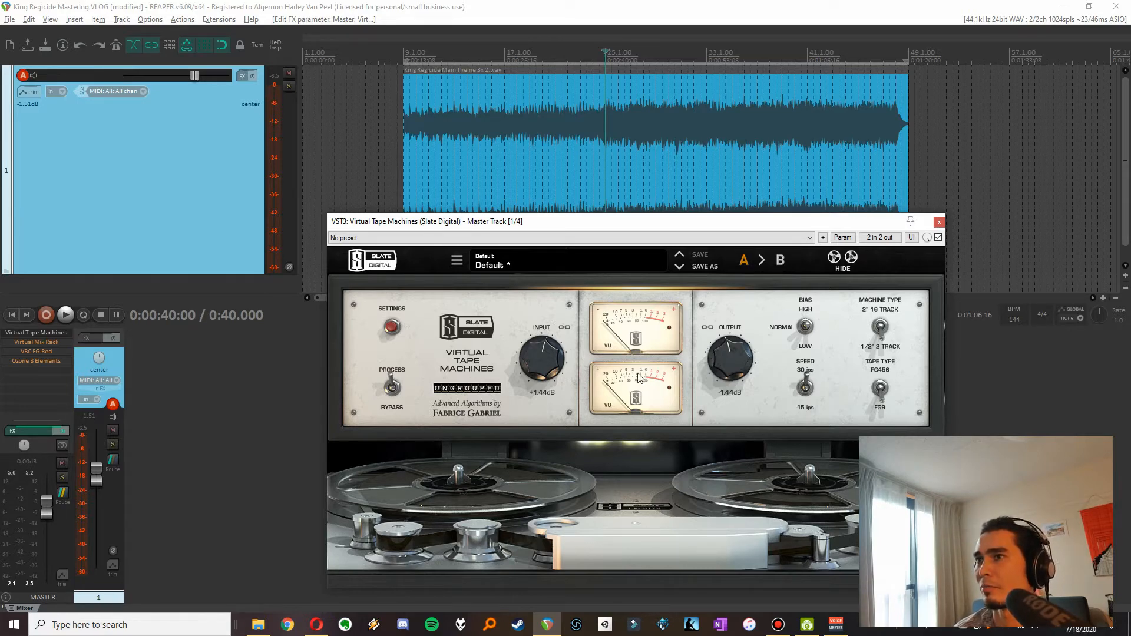
Adjust the tape machine's linked input gain to +2.25 dB during playback, stop, and close the plugin window.
scroll(542, 357, "down", 2)
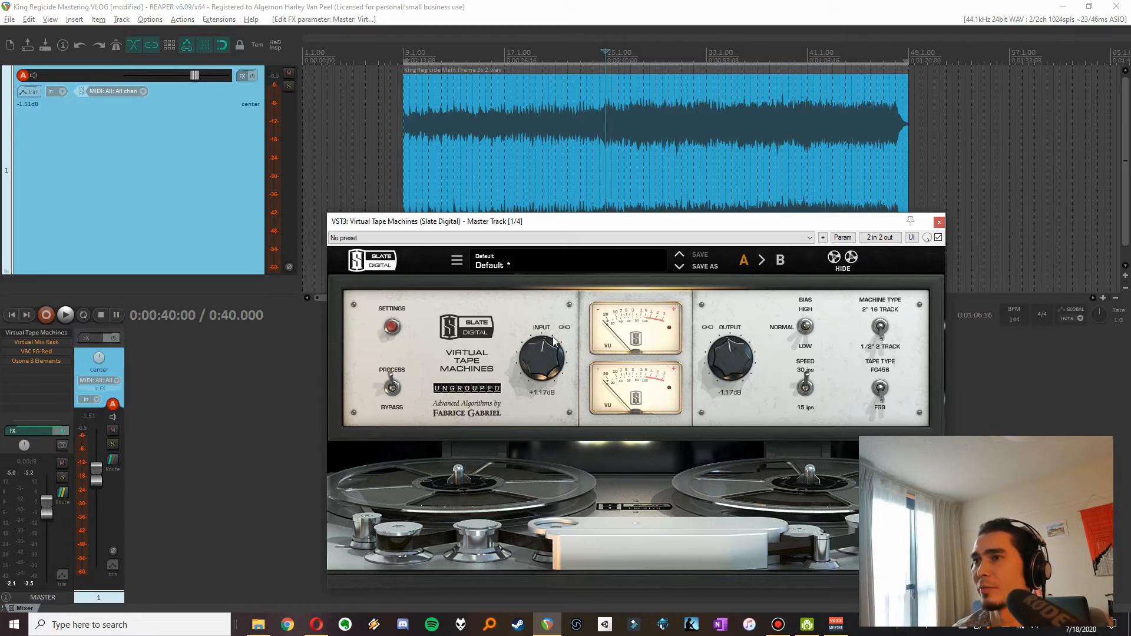
key("space")
scroll(545, 355, "up", 4)
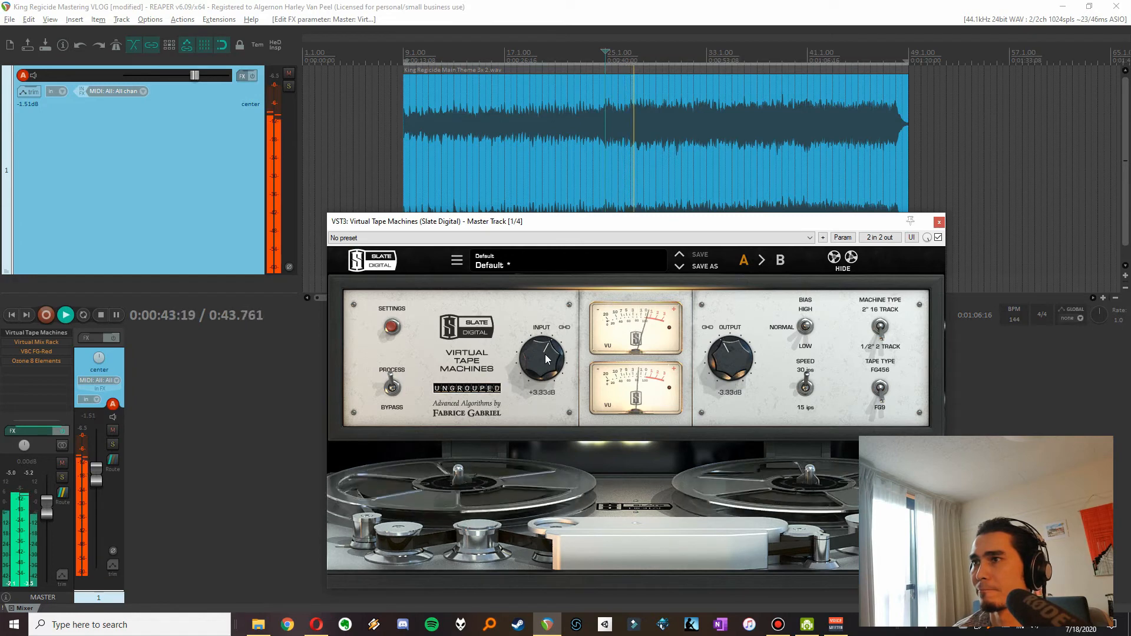
scroll(545, 358, "down", 2)
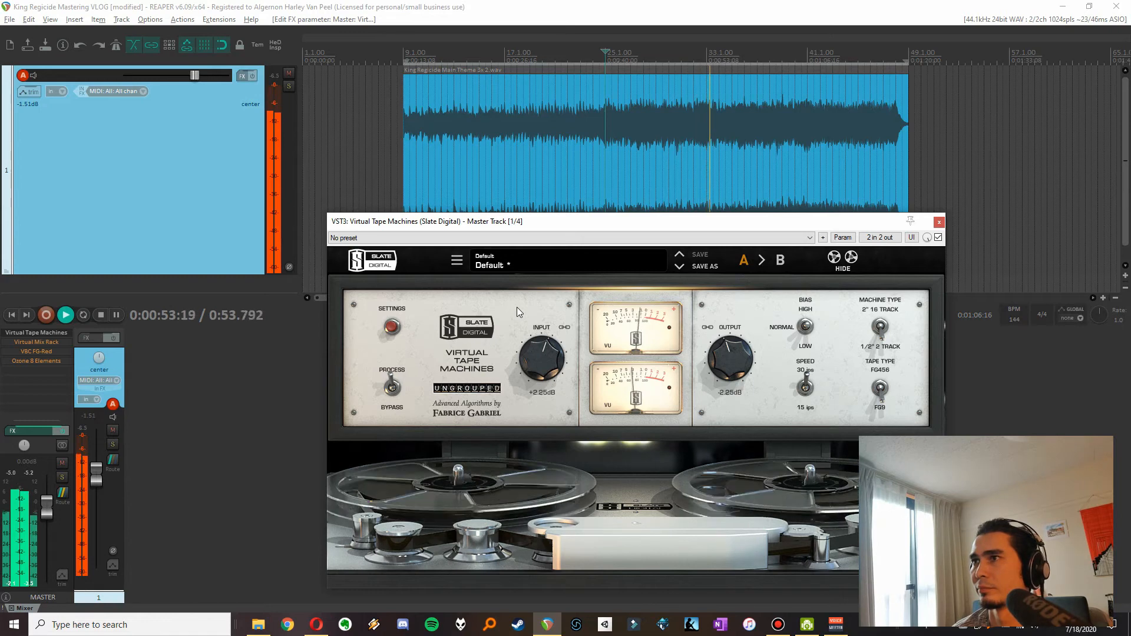
key("space")
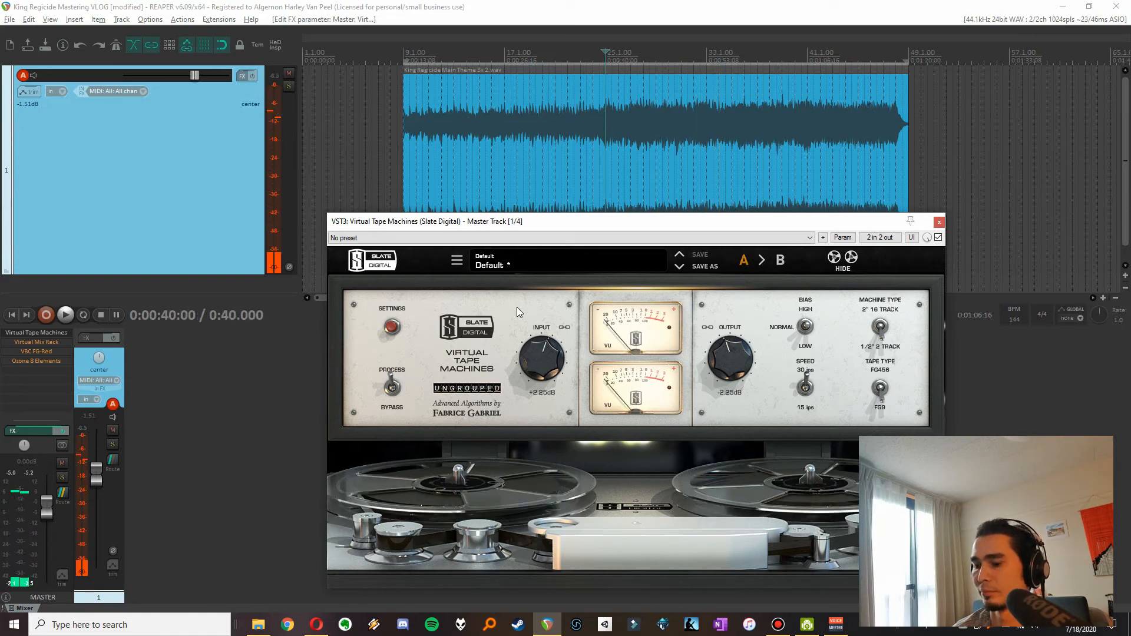
key("Escape")
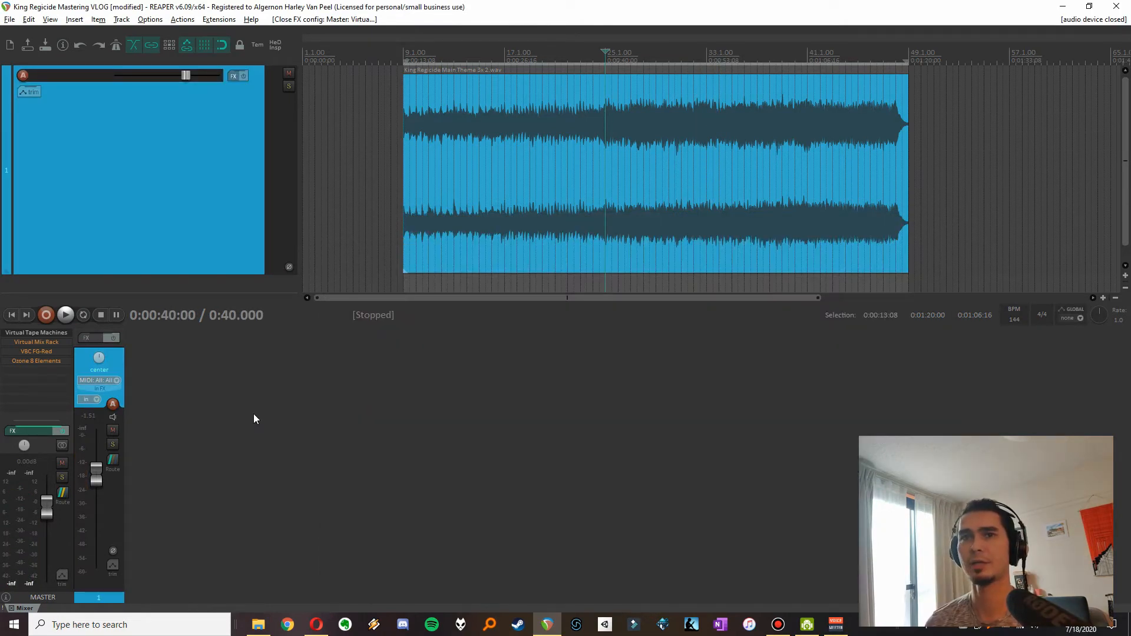
Open the Virtual Mix Rack in the master effects chain and switch on its Virtual Mixbuss module.
left_click(37, 342)
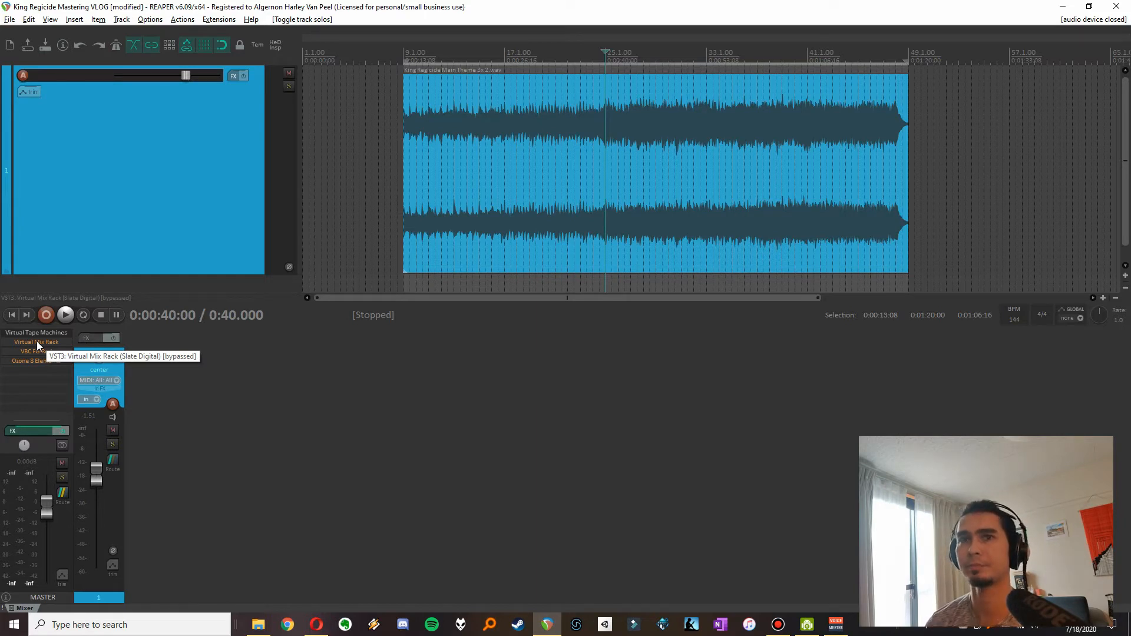
left_click(37, 342)
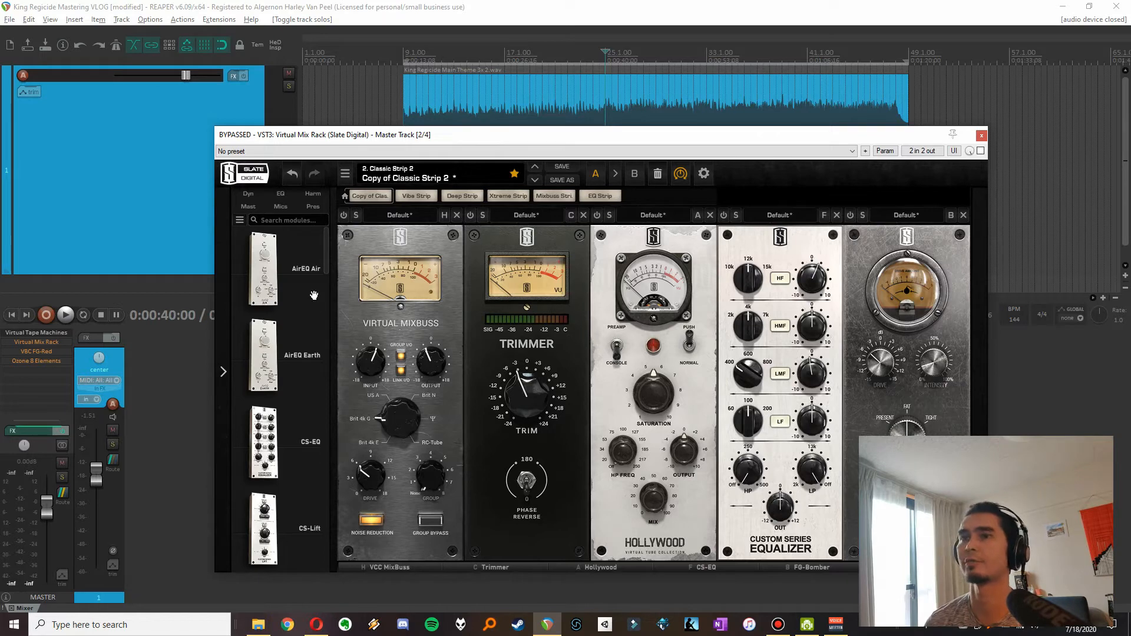
left_click(344, 216)
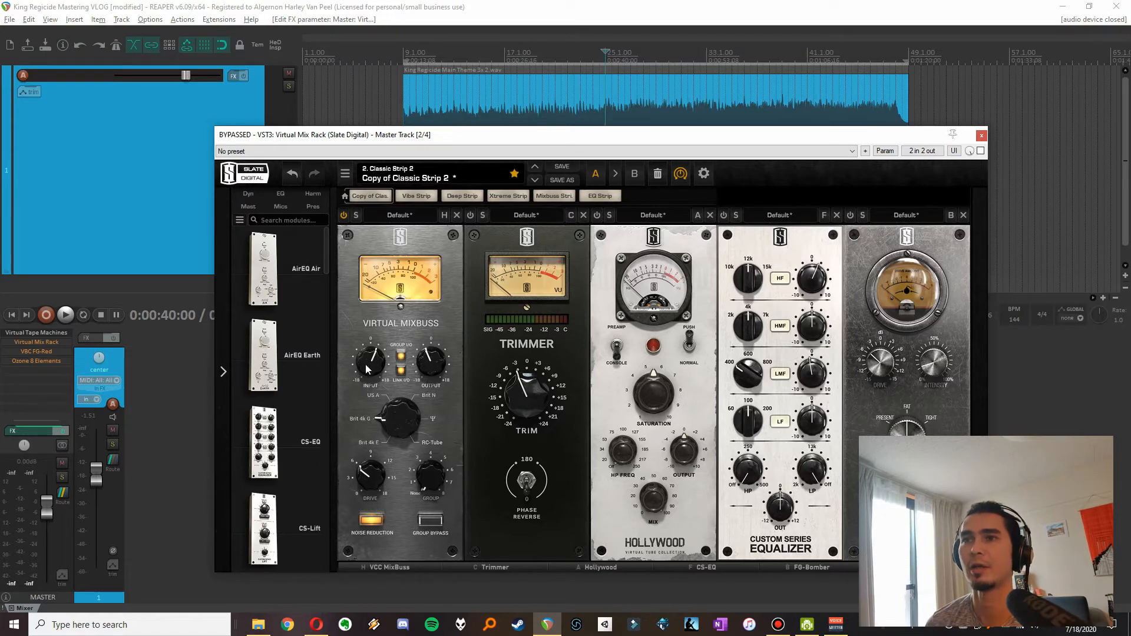
left_click_drag(369, 371, 372, 360)
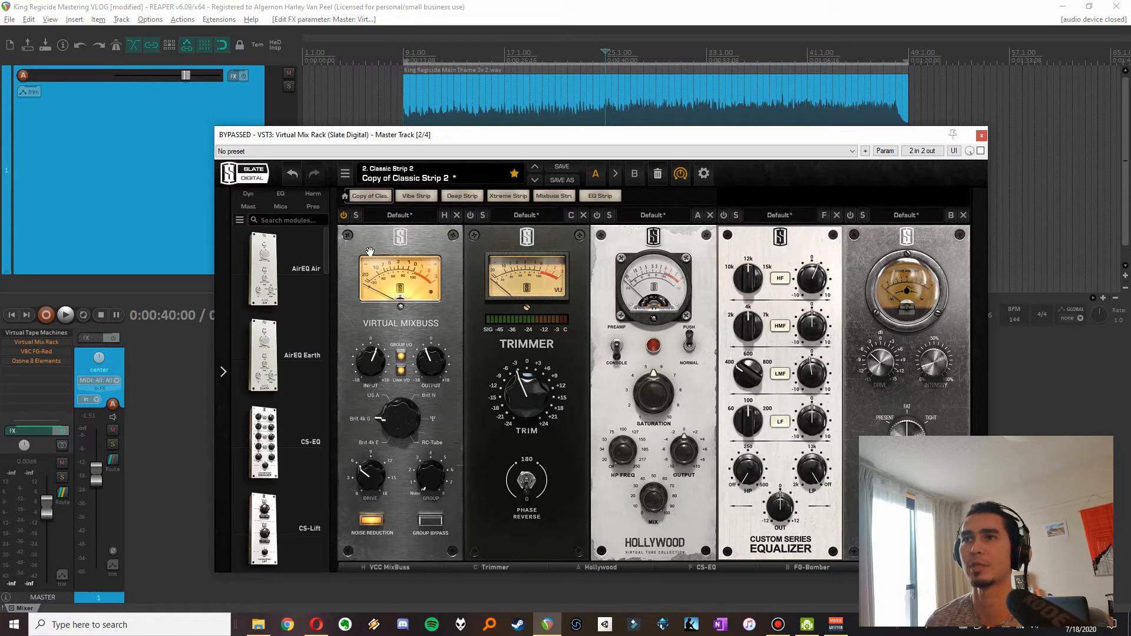
Take the Virtual Mix Rack out of bypass during playback and reset the Virtual Mixbuss module's linked input gain to its default.
key("space")
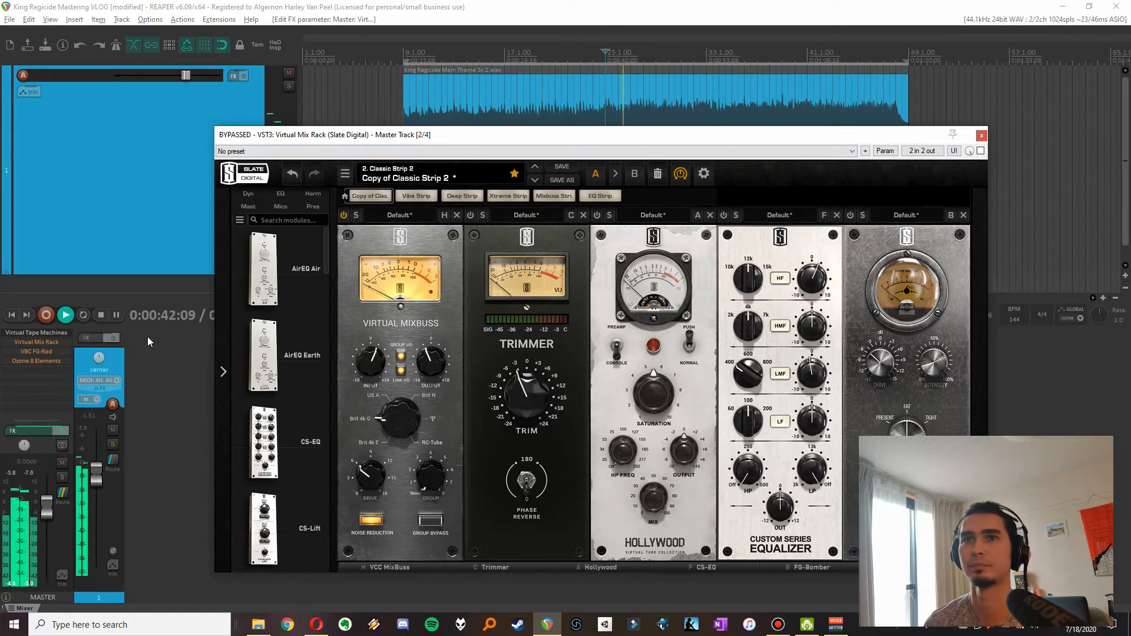
left_click(56, 350, "shift")
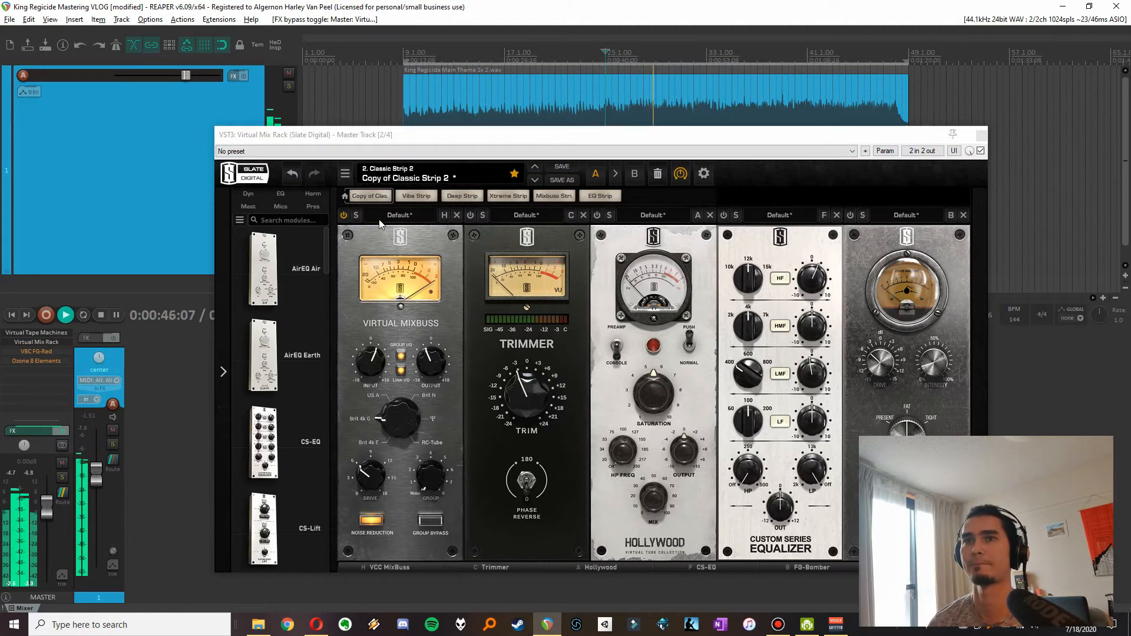
left_click_drag(371, 361, 373, 369)
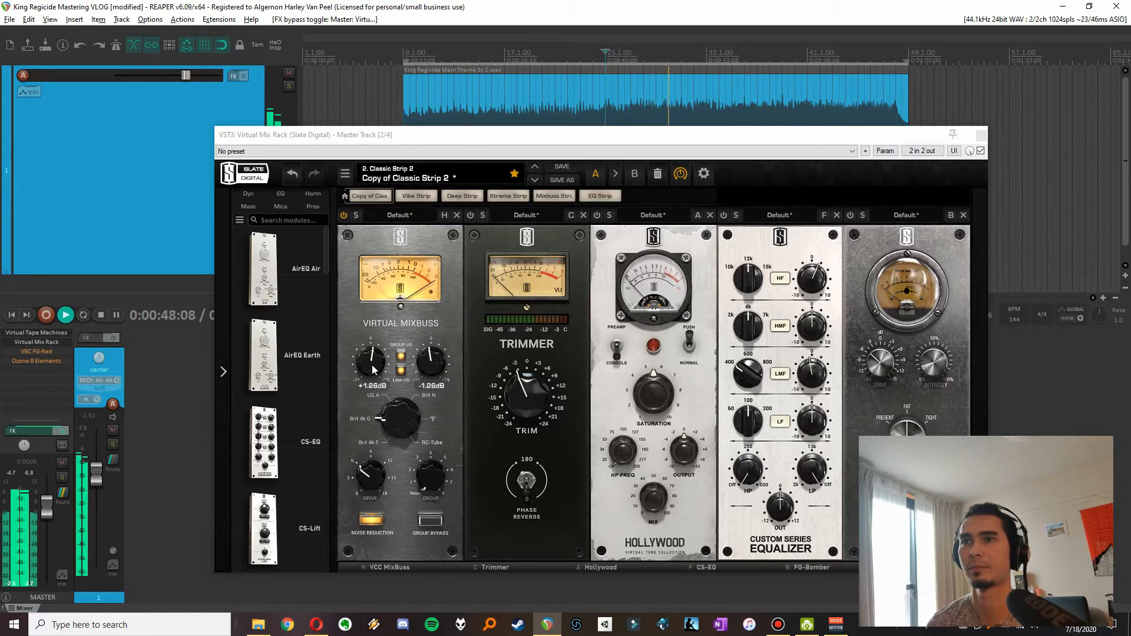
double_click(373, 369)
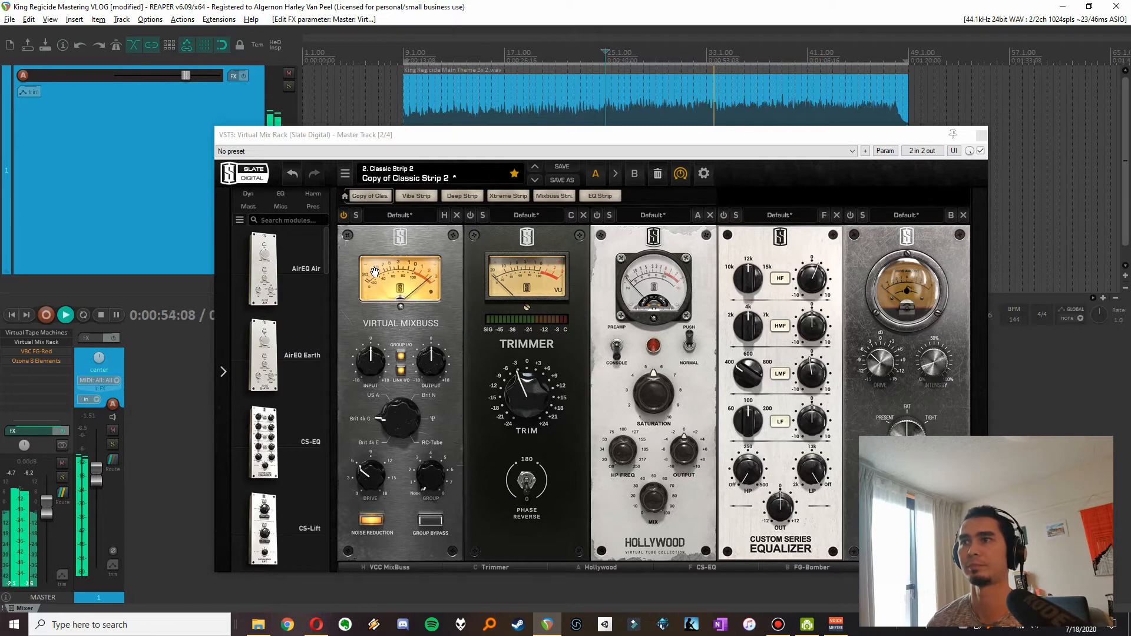
key("space")
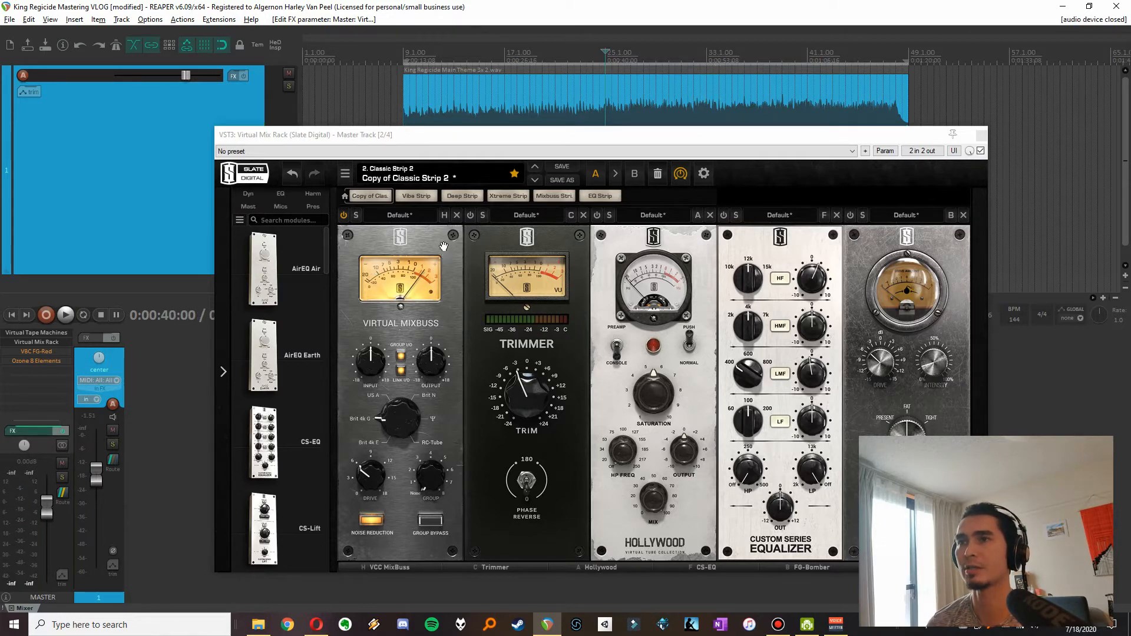
left_click(447, 328)
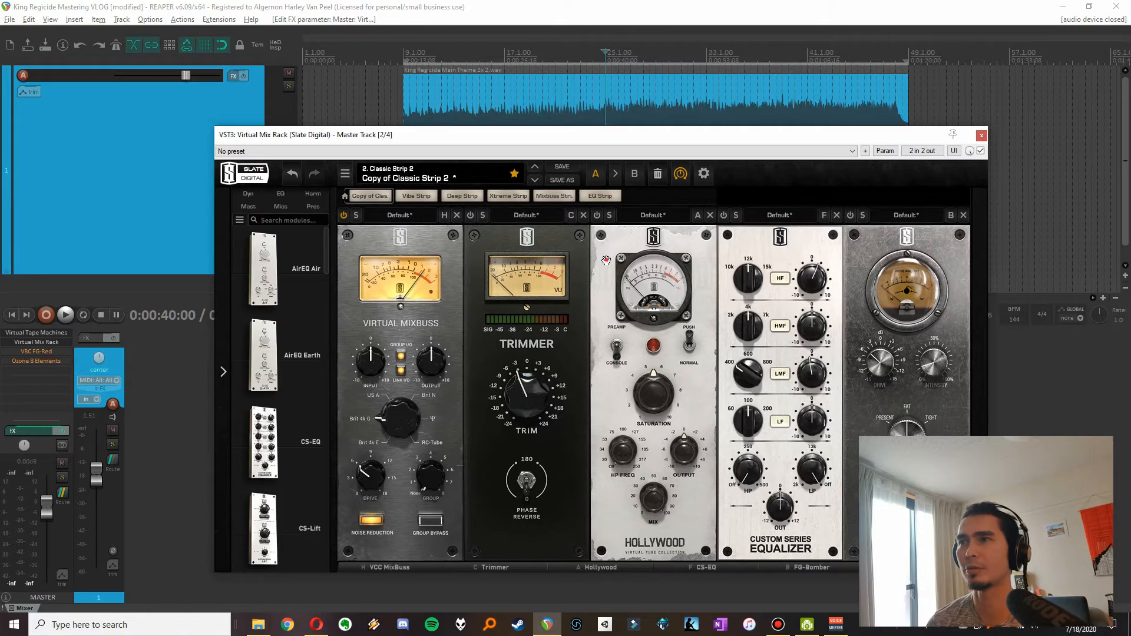
Set the Trimmer module's trim to -3.36 dB, switch the module on, and check its level while playing from 0:40.
left_click_drag(606, 261, 642, 292)
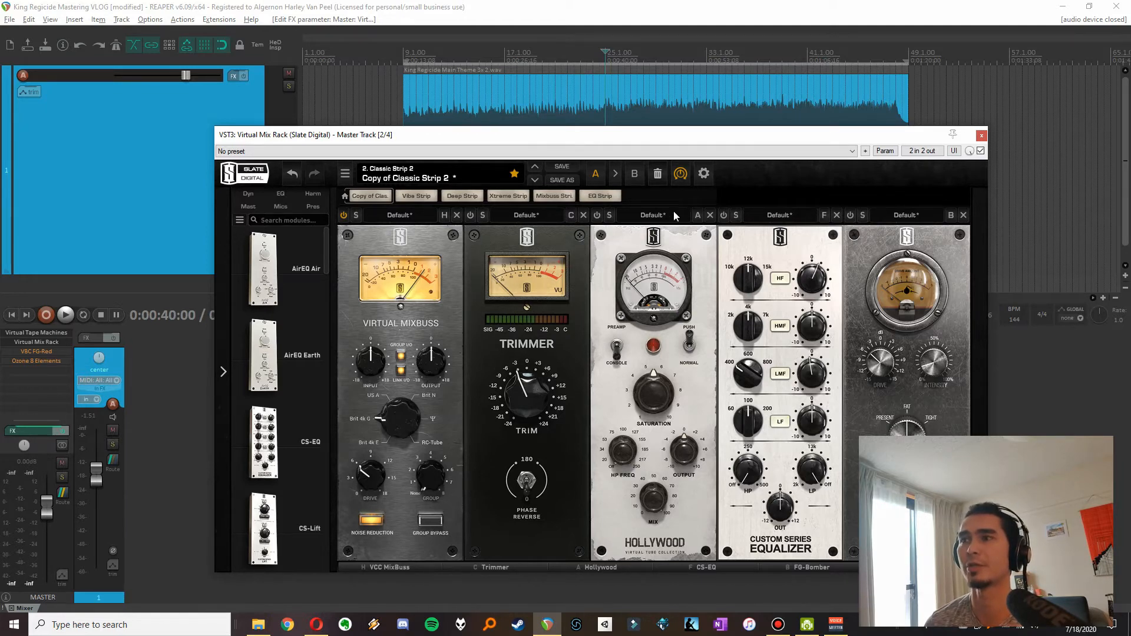
double_click(524, 401)
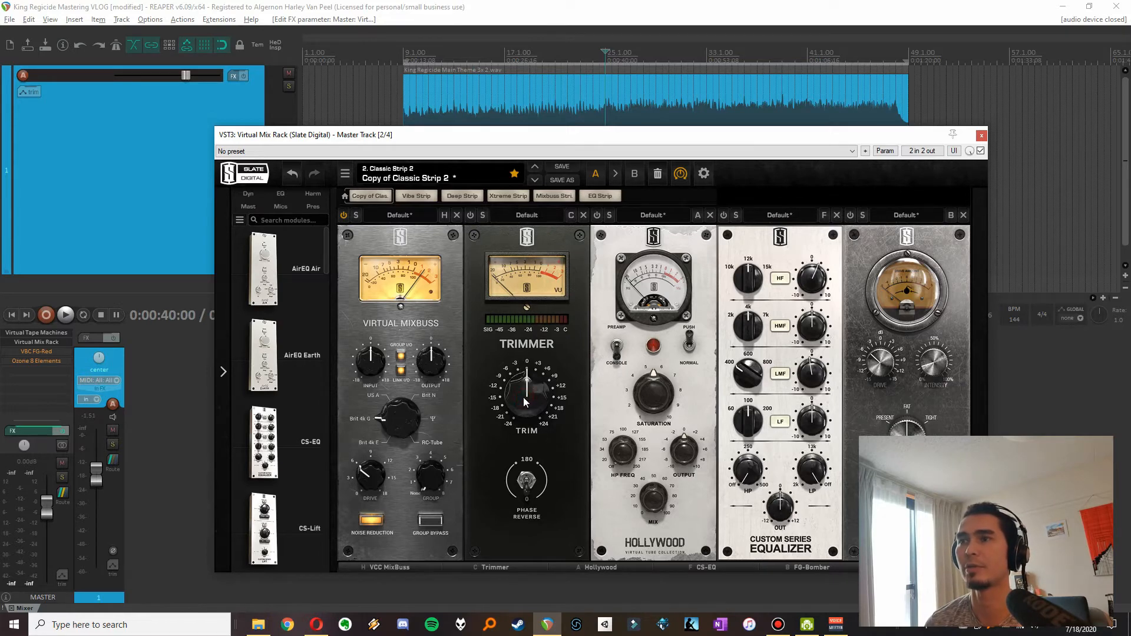
key("space")
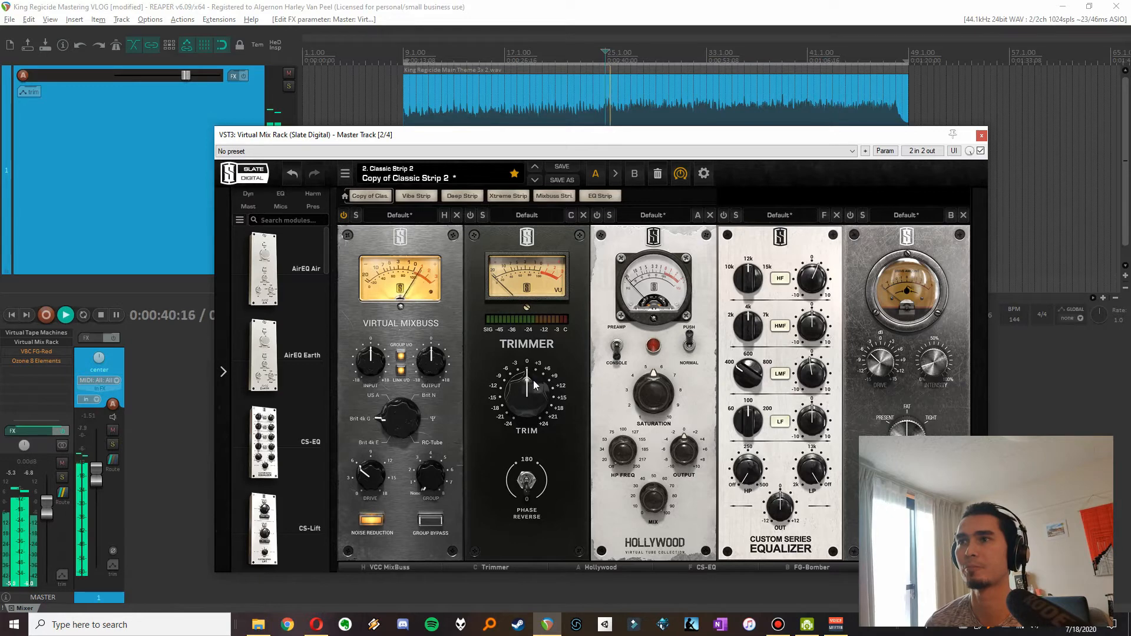
mouse_move(527, 394)
scroll(527, 393, "down", 5)
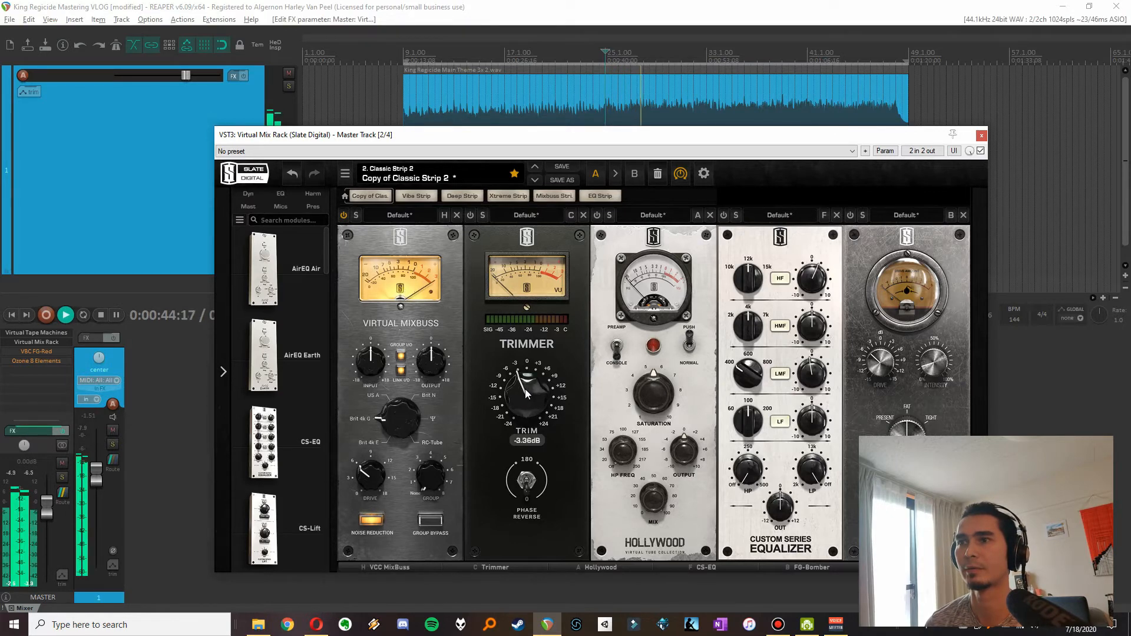
key("space")
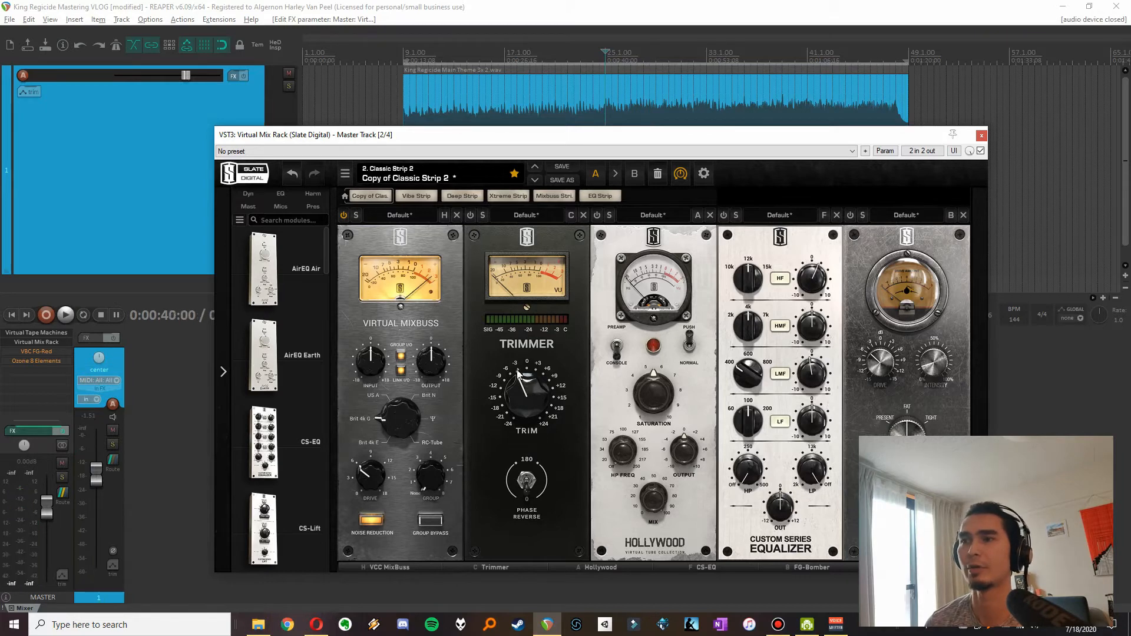
mouse_move(518, 373)
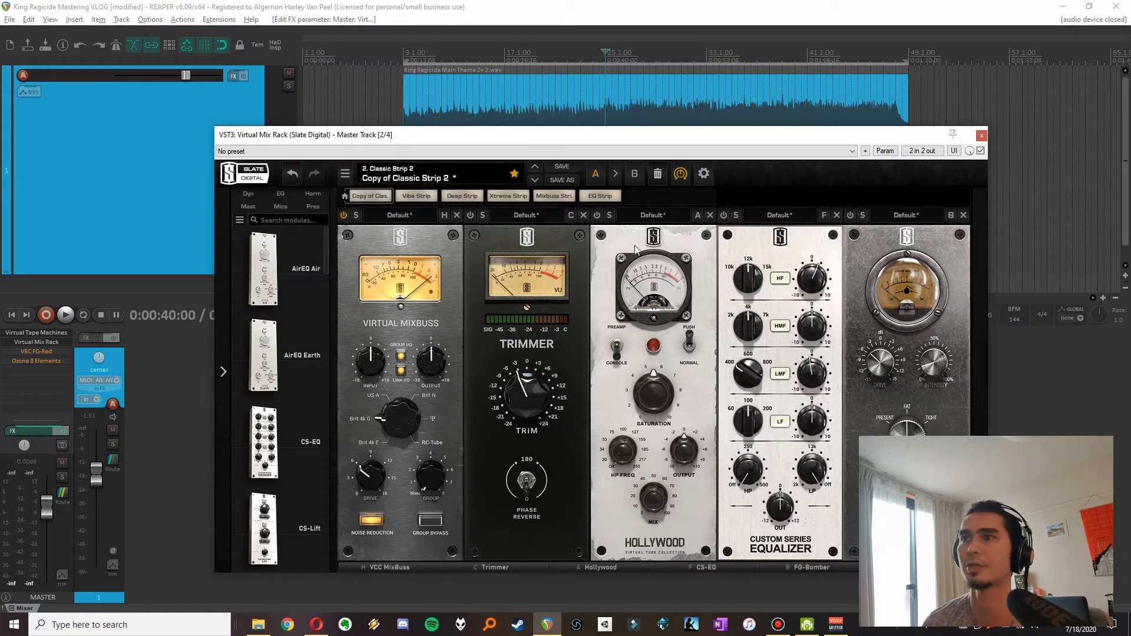
left_click(469, 216)
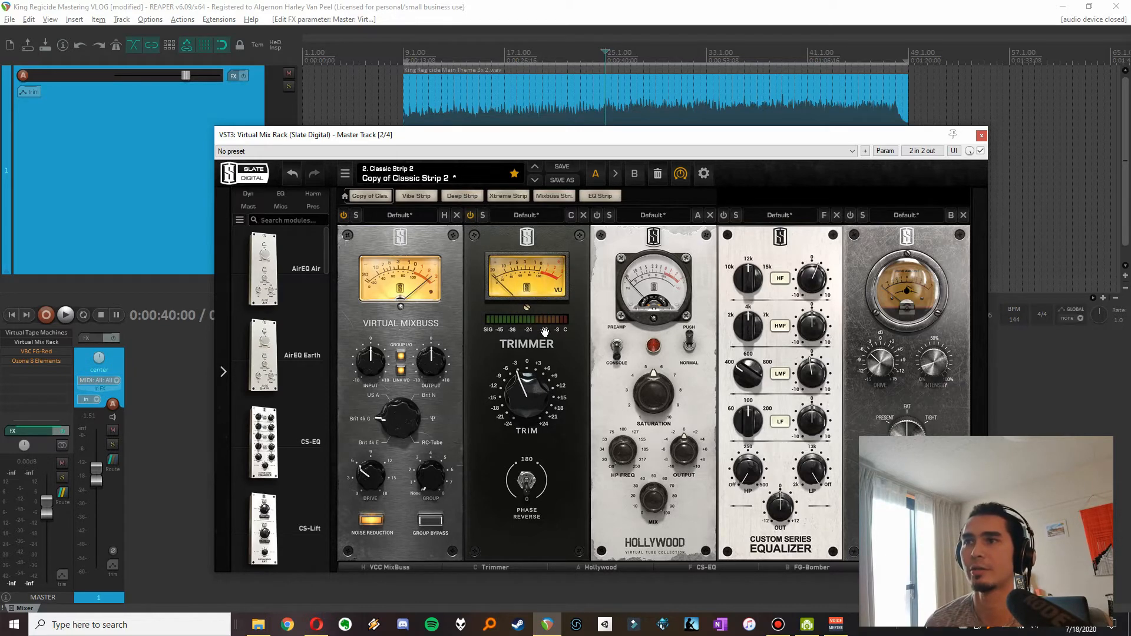
key("space")
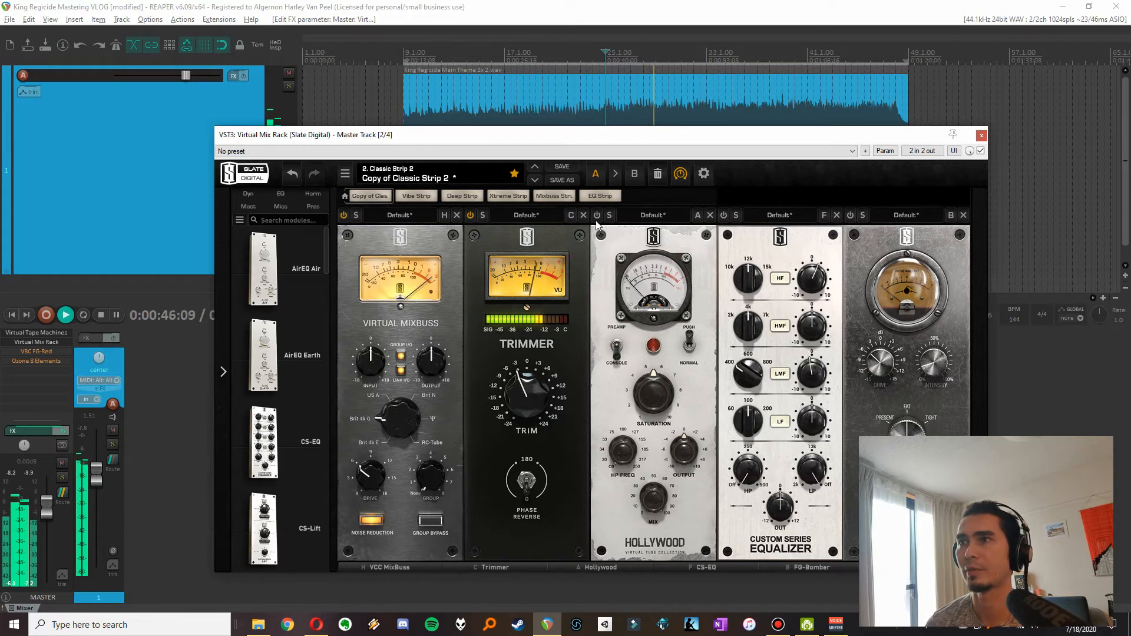
key("space")
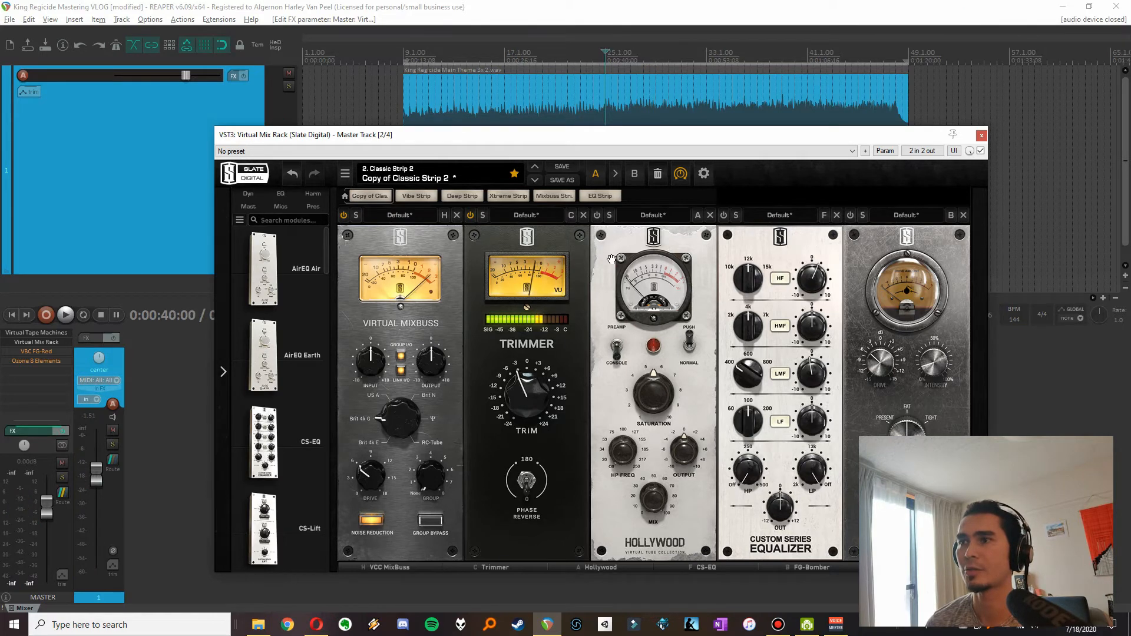
Switch on the Hollywood module and compare the mix with it on and off during playback from 0:40.
left_click(598, 216)
mouse_move(652, 404)
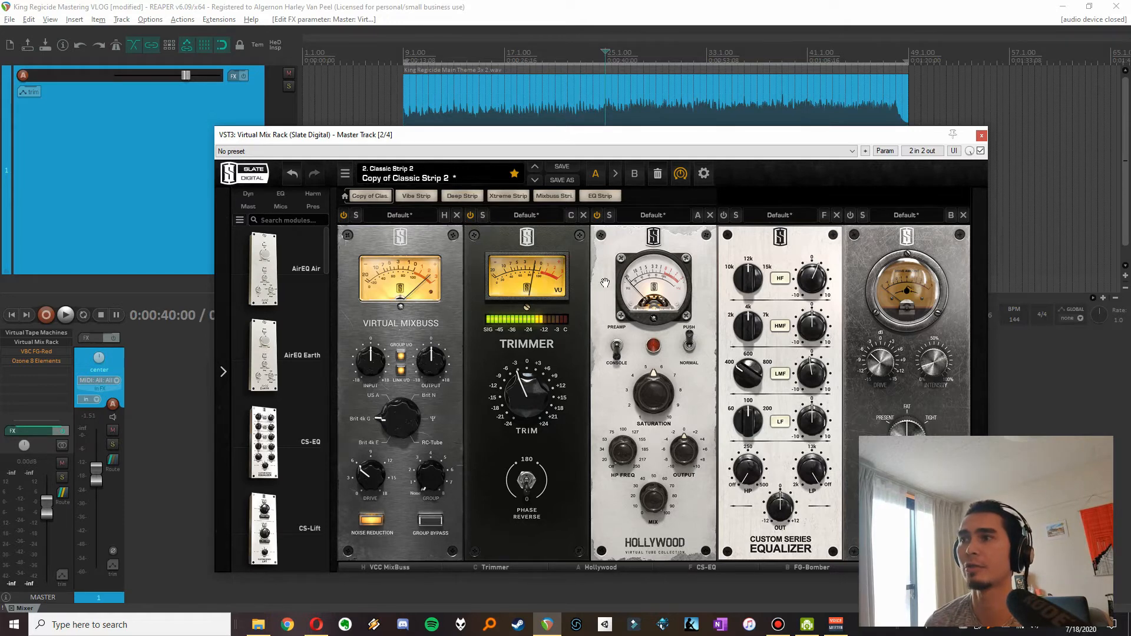
left_click(596, 216)
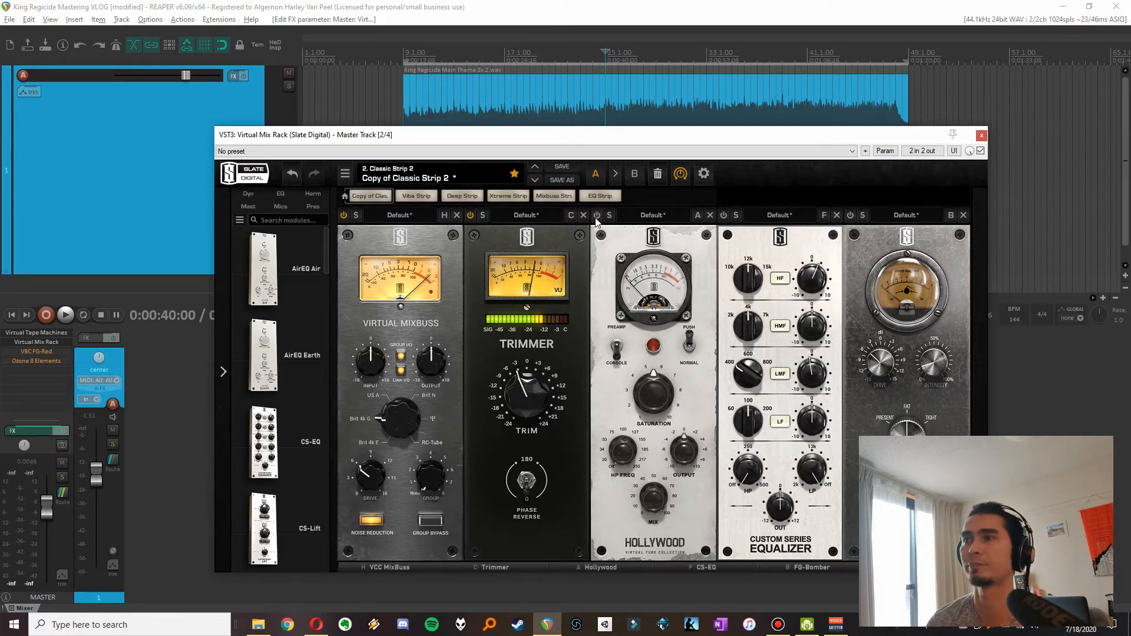
key("space")
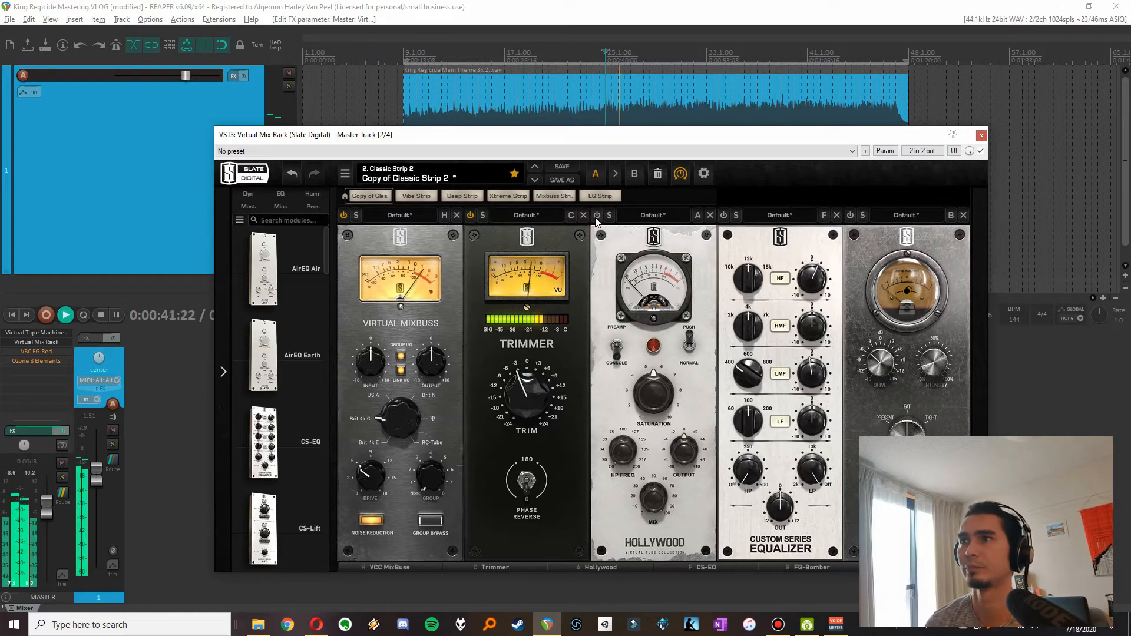
left_click(596, 216)
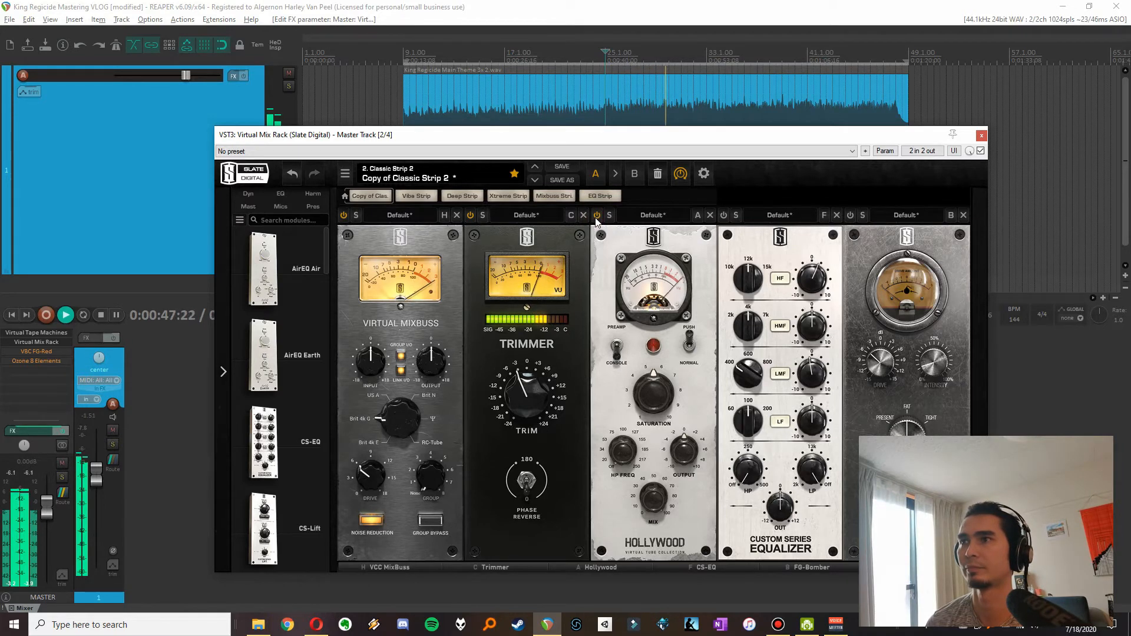
left_click(597, 216)
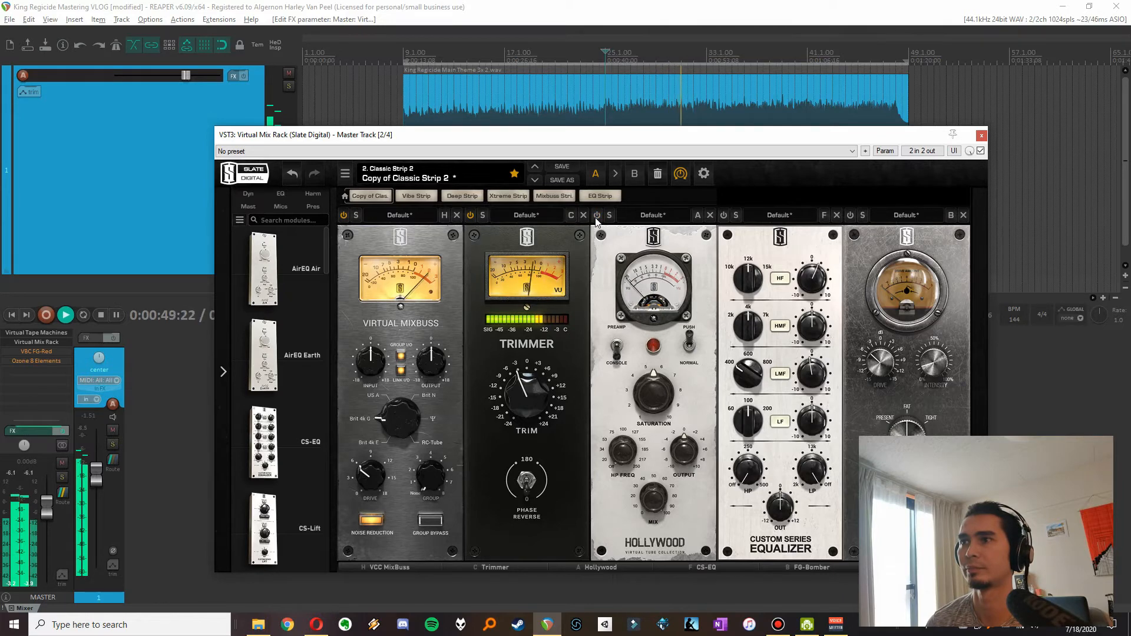
left_click(597, 216)
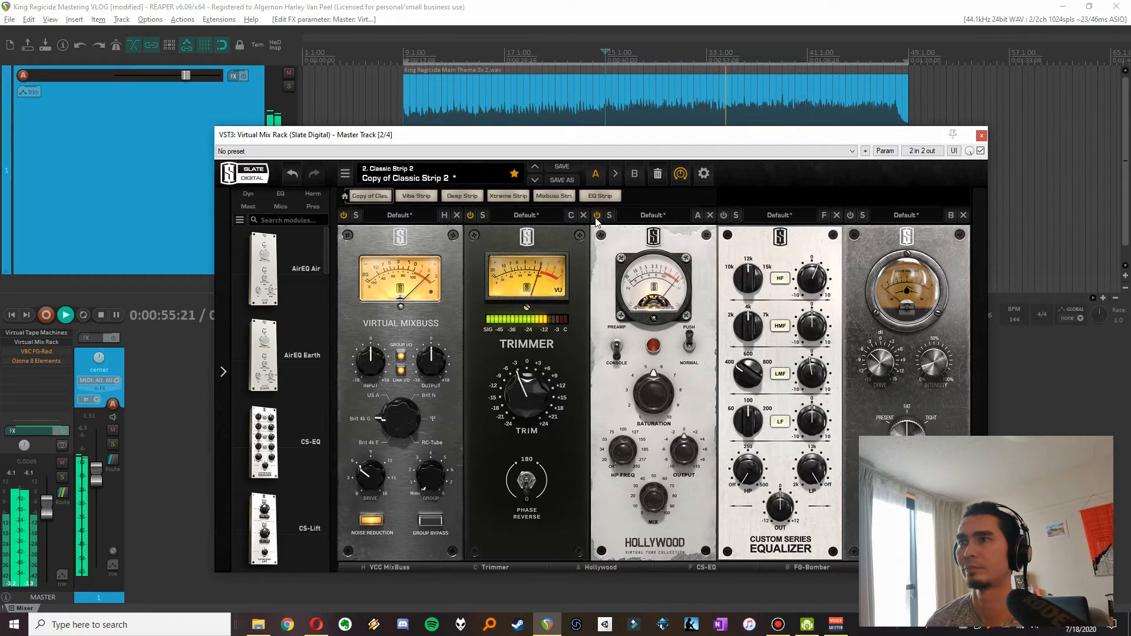
key("space")
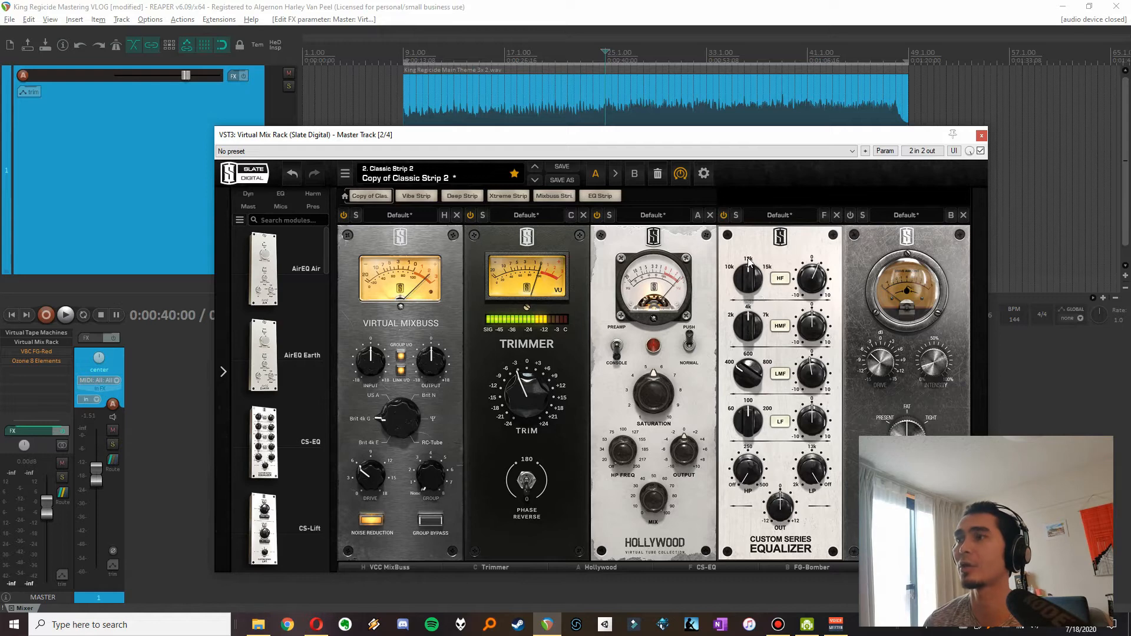
Switch on the Custom Series Equalizer with its HF gain at 1.68 and compare it on and off during playback.
left_click_drag(807, 272, 807, 284)
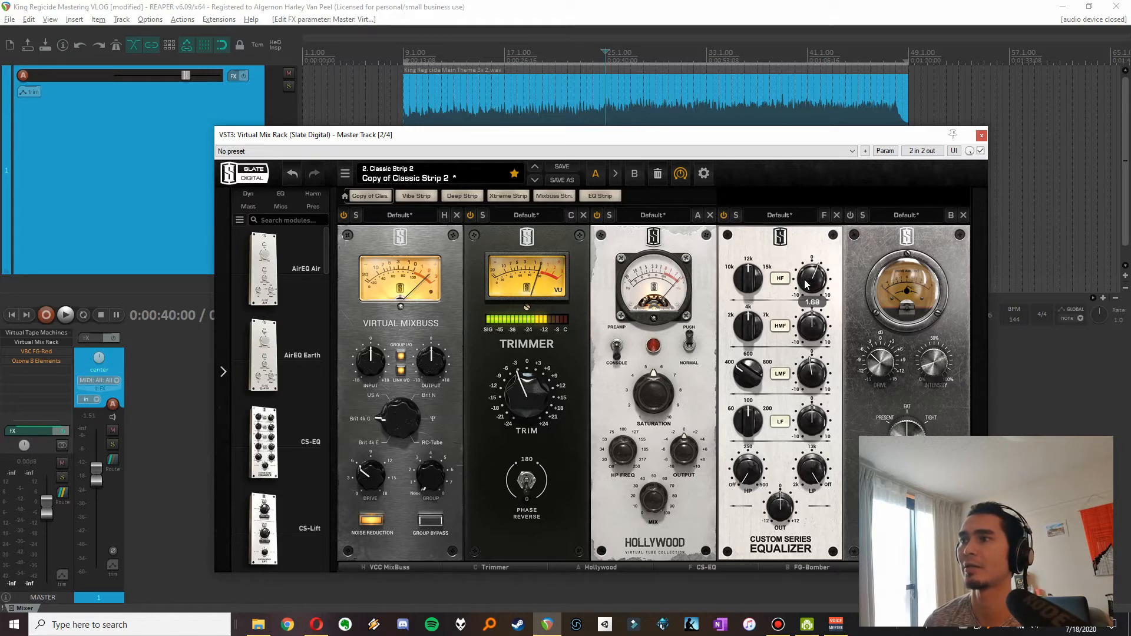
mouse_move(745, 375)
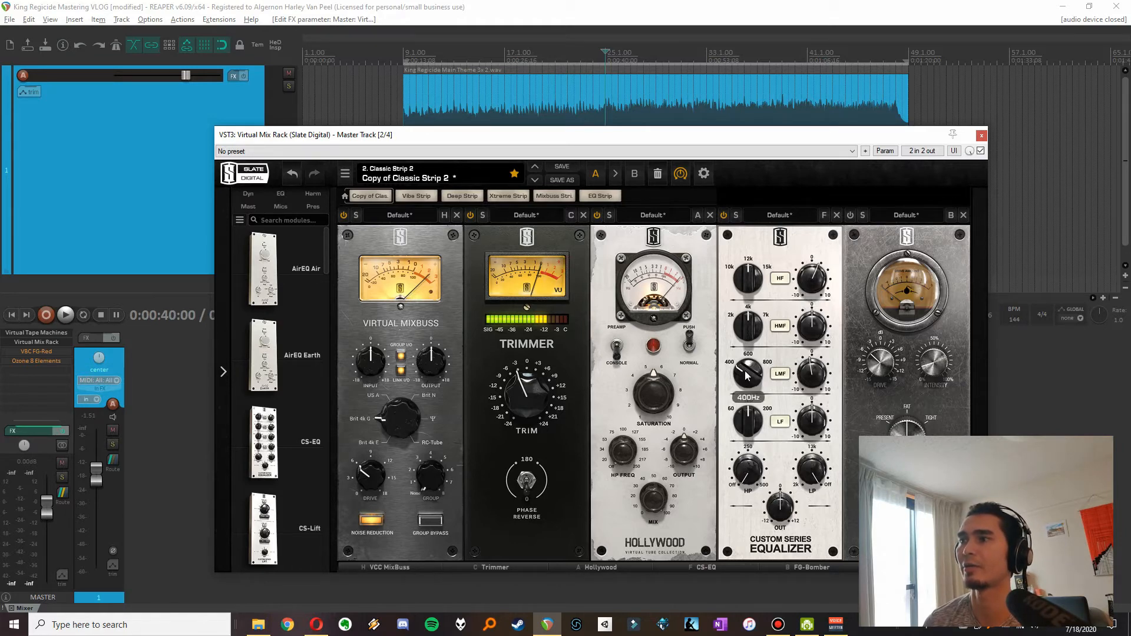
mouse_move(810, 375)
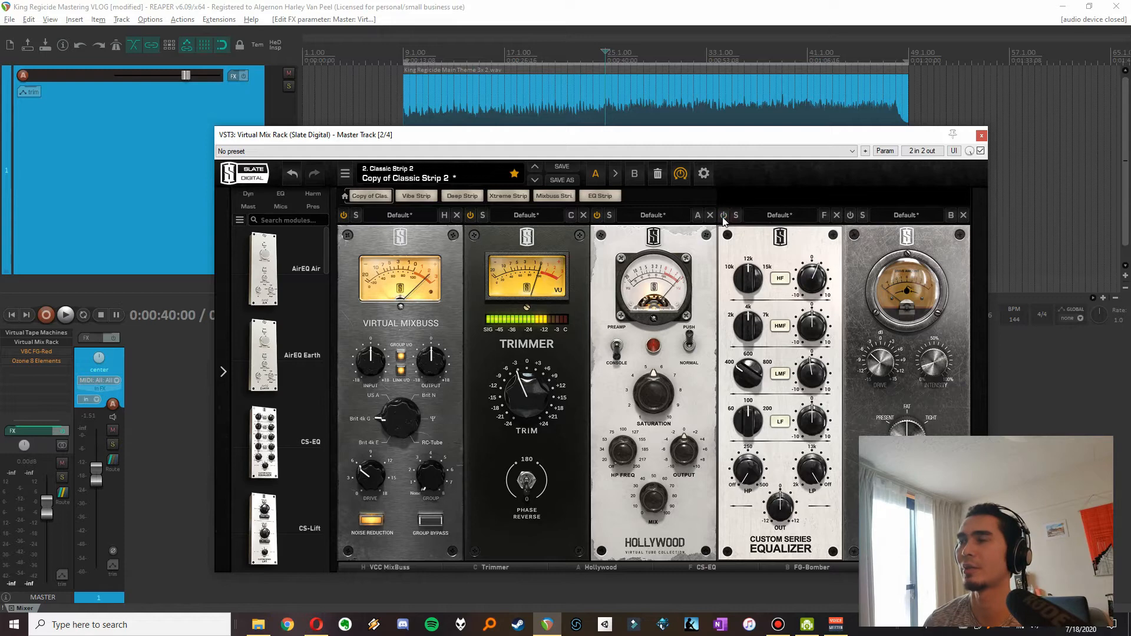
key("space")
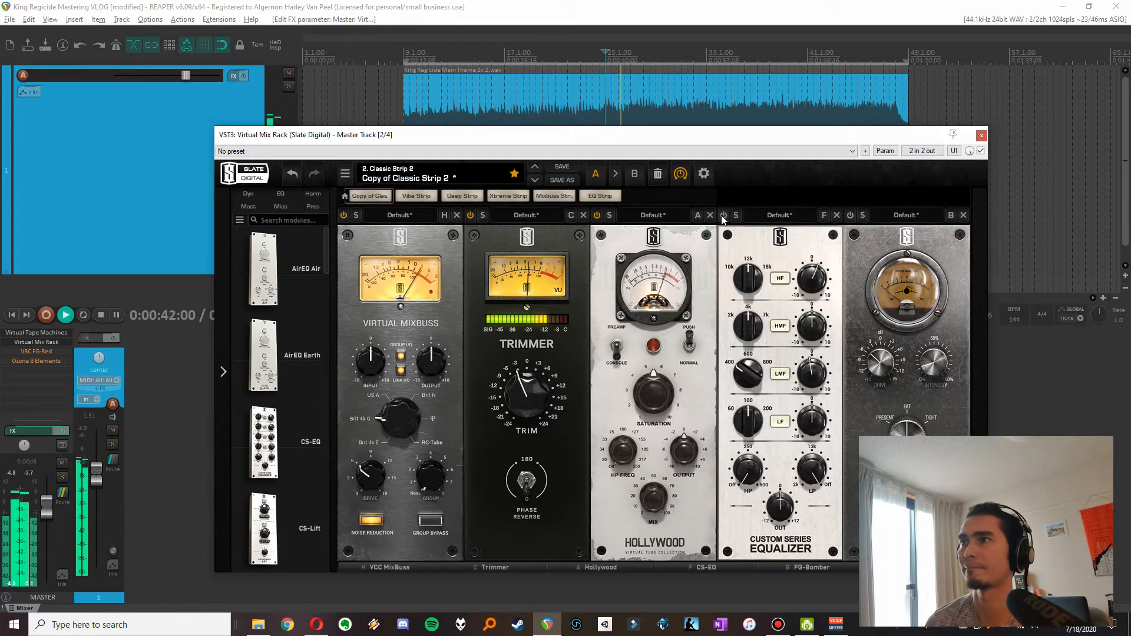
left_click(722, 216)
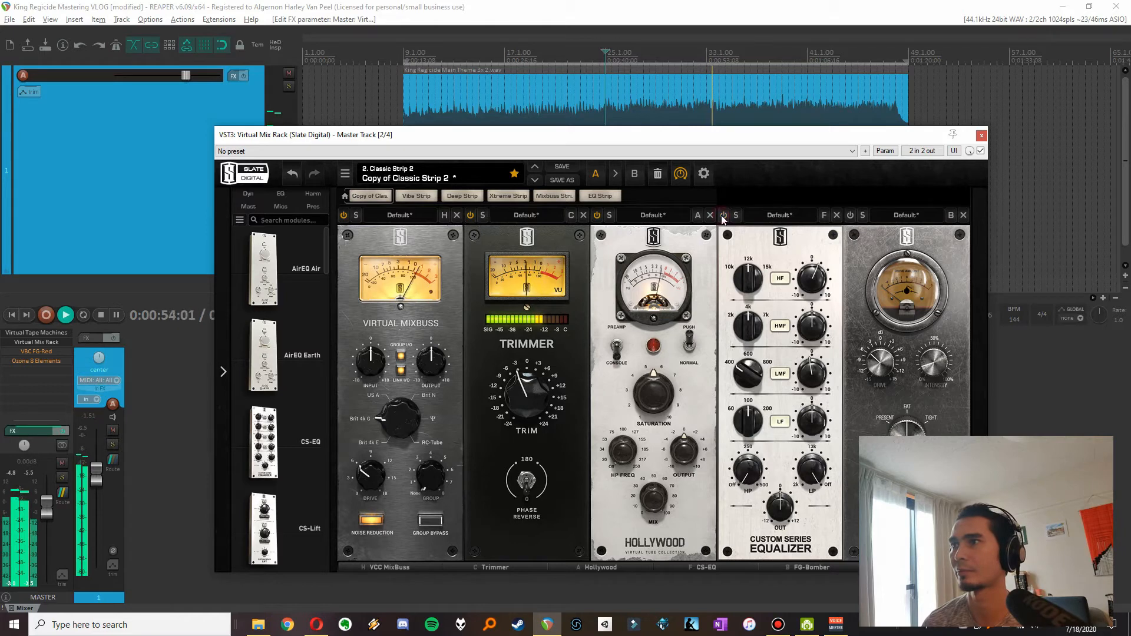
left_click(723, 216)
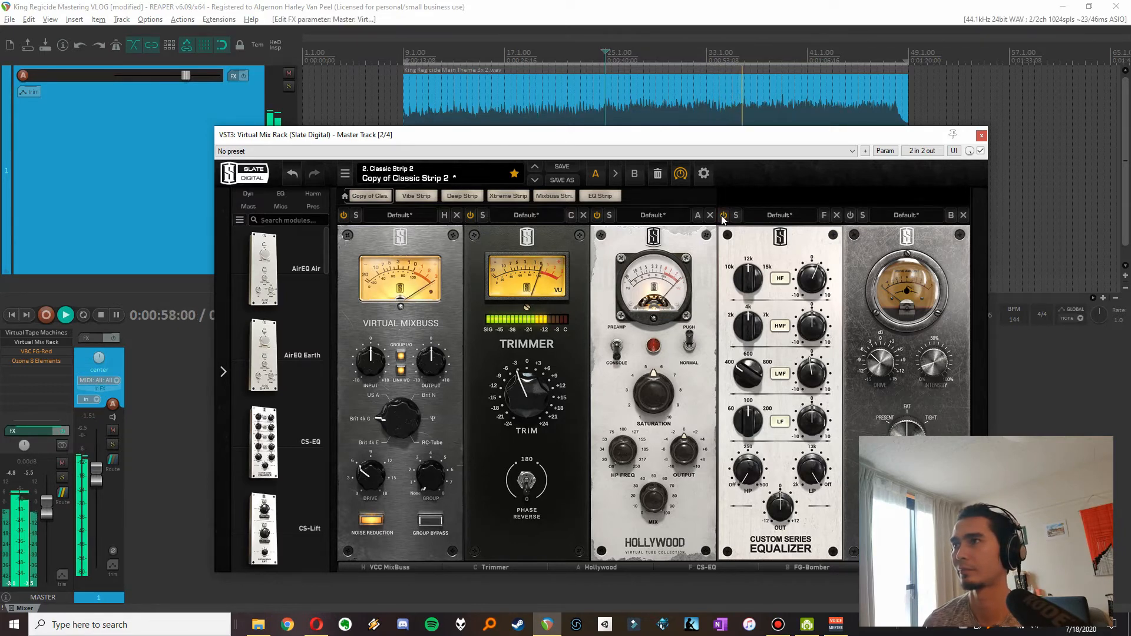
key("space")
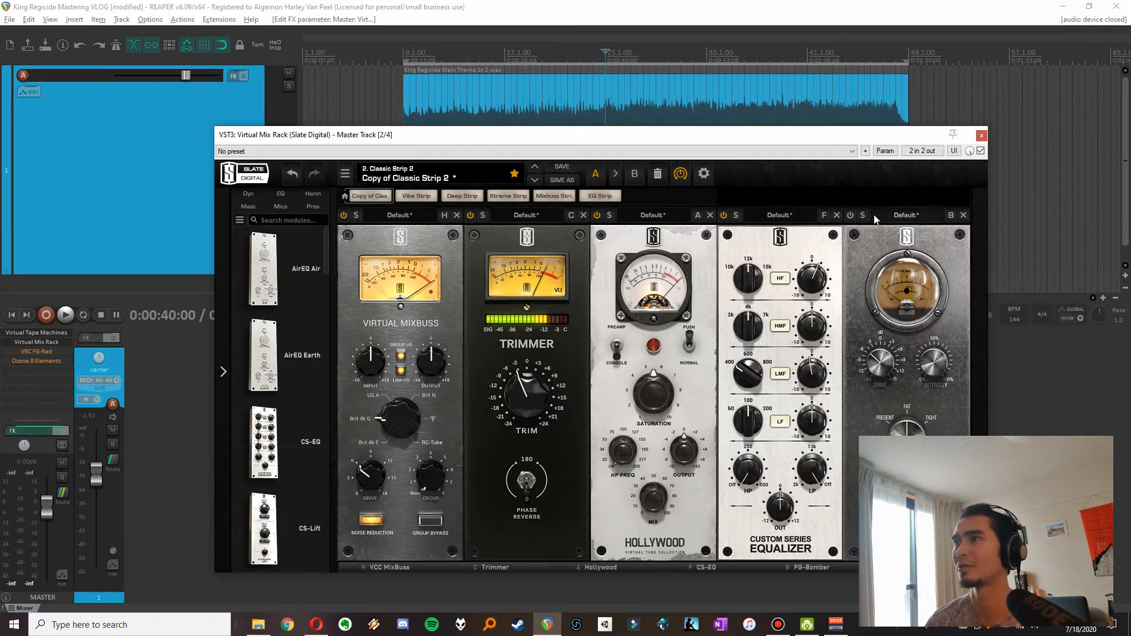
Switch on the FG-Bomber module, adjust its drive, and audition it in playback from 0:40.
scroll(653, 393, "down", 3)
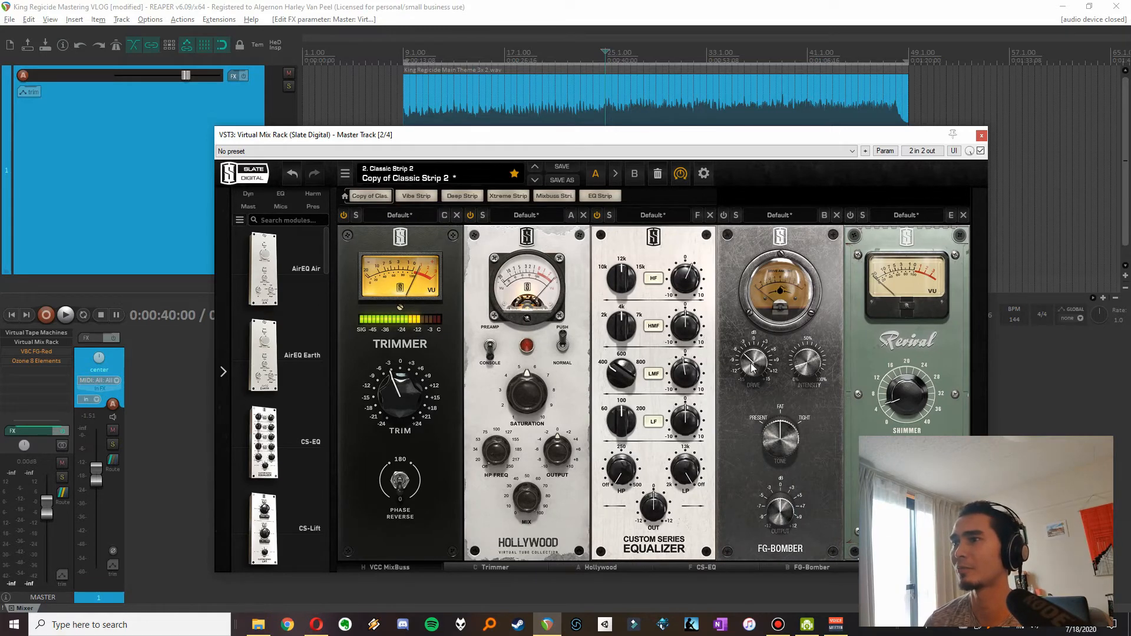
mouse_move(752, 367)
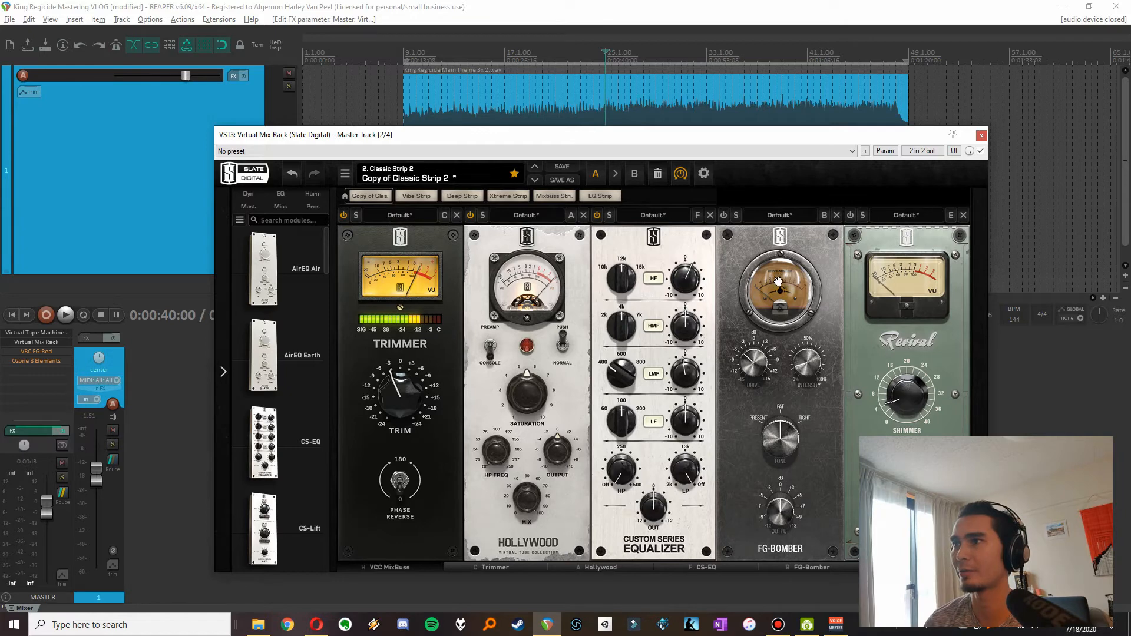
left_click(724, 215)
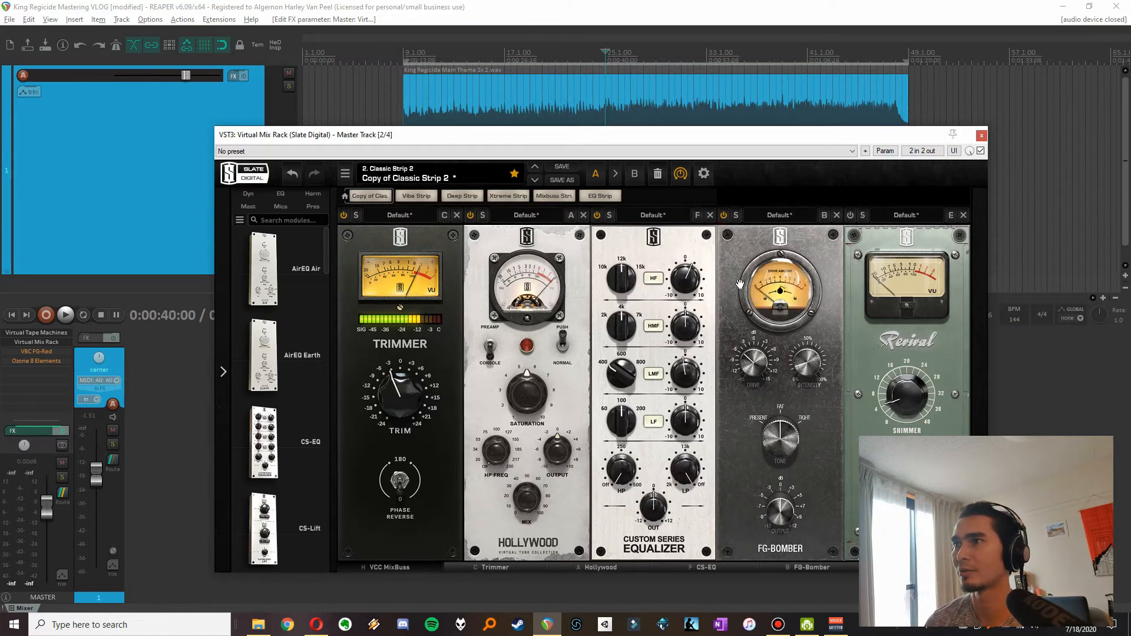
left_click_drag(752, 360, 747, 378)
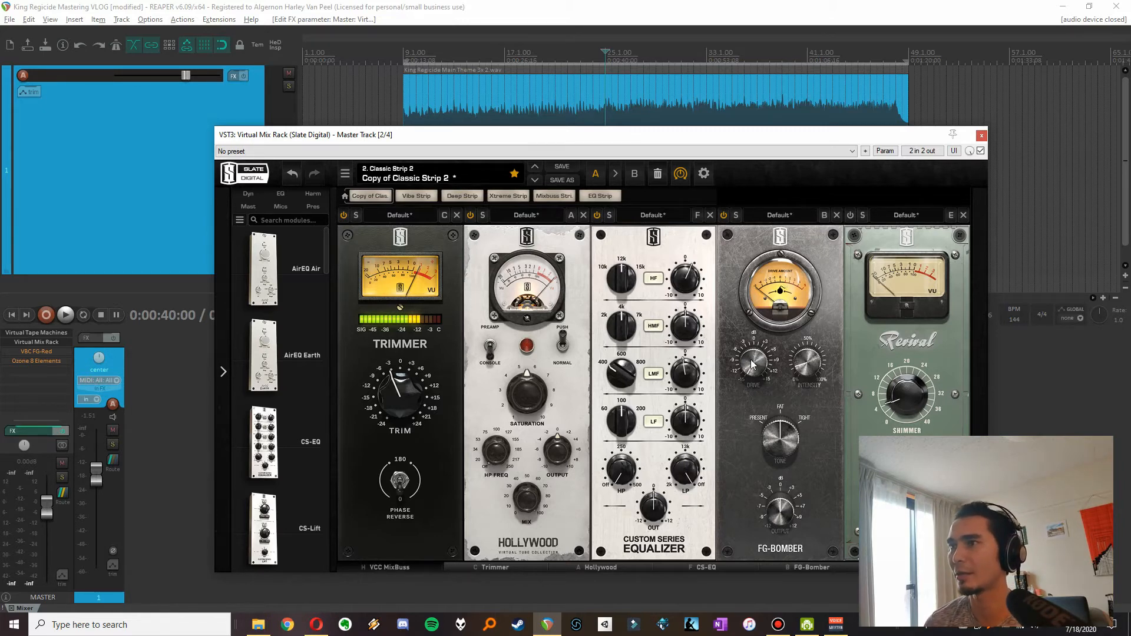
left_click_drag(752, 364, 745, 293)
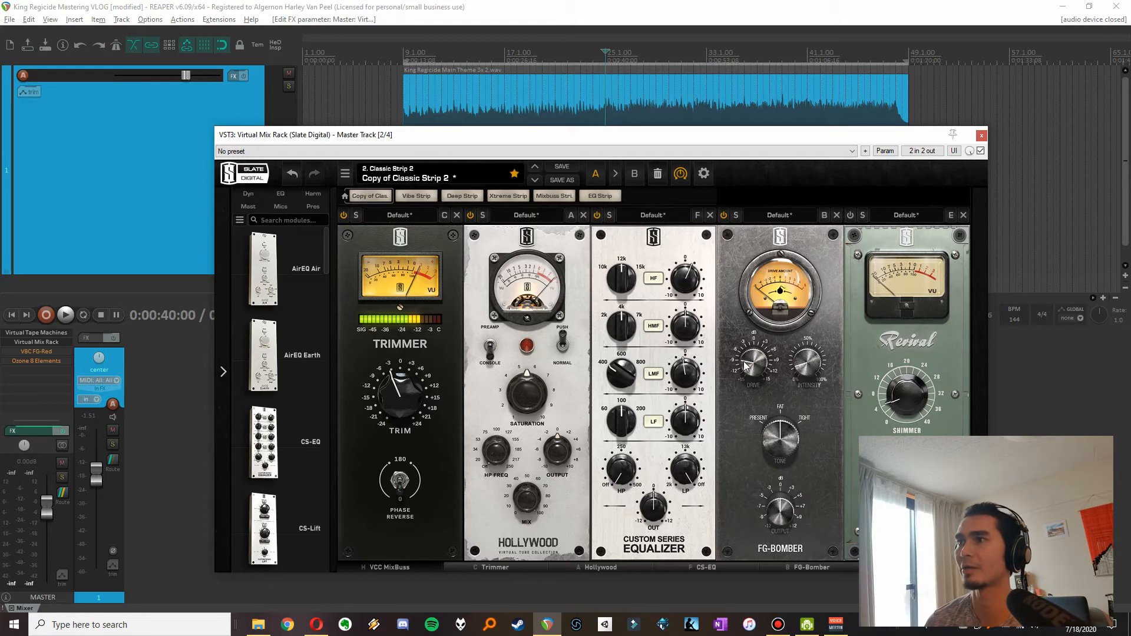
left_click_drag(746, 365, 746, 354)
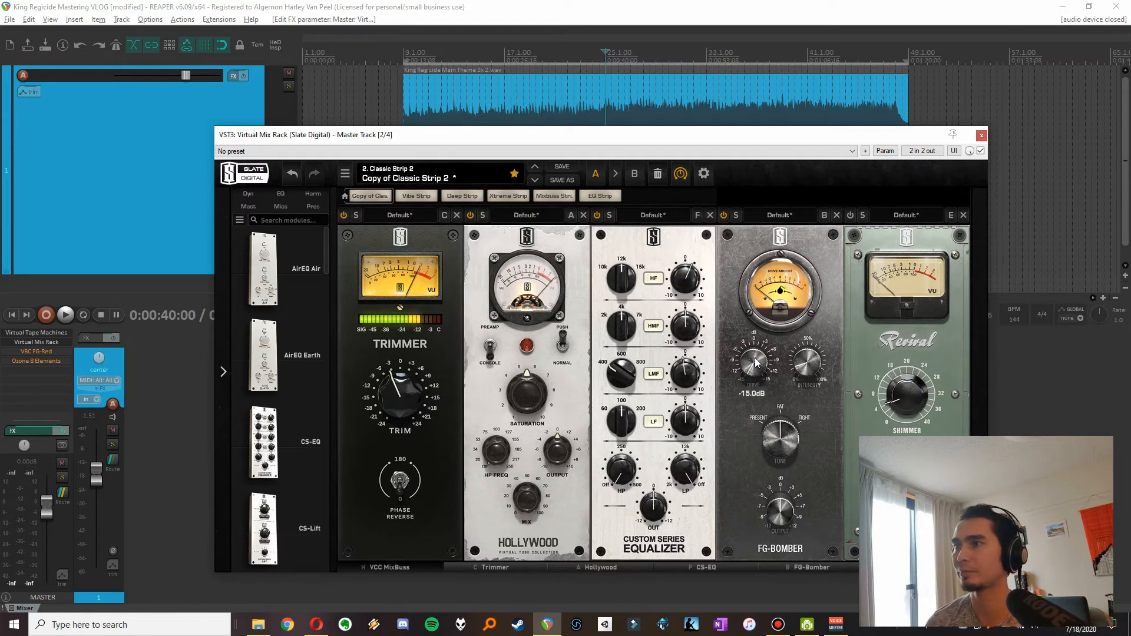
key("space")
scroll(756, 362, "up", 3)
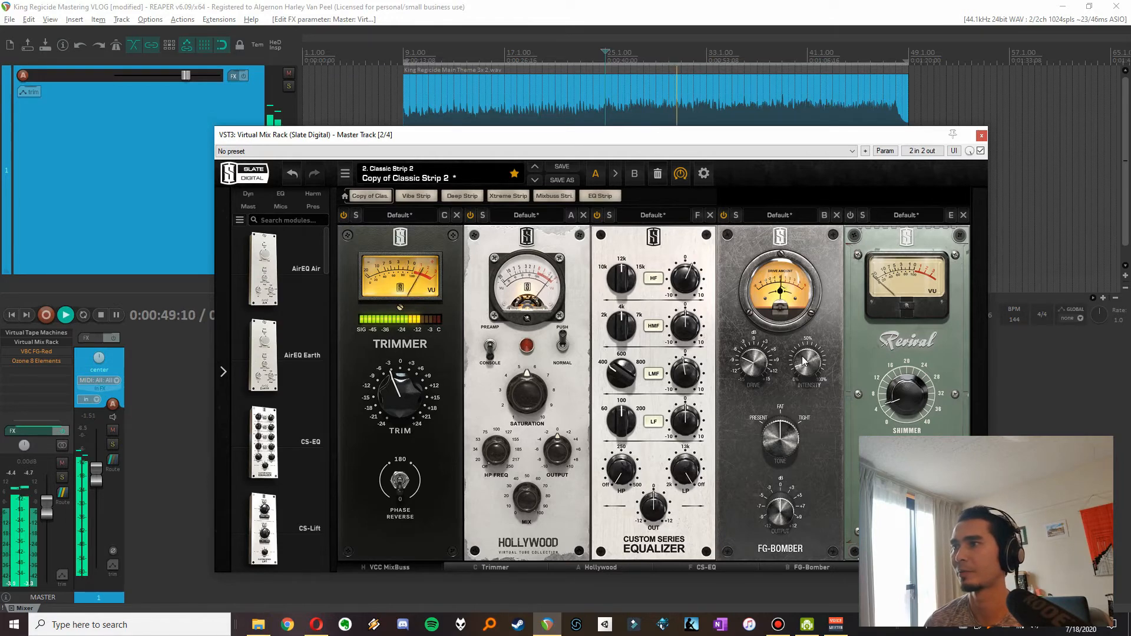
key("space")
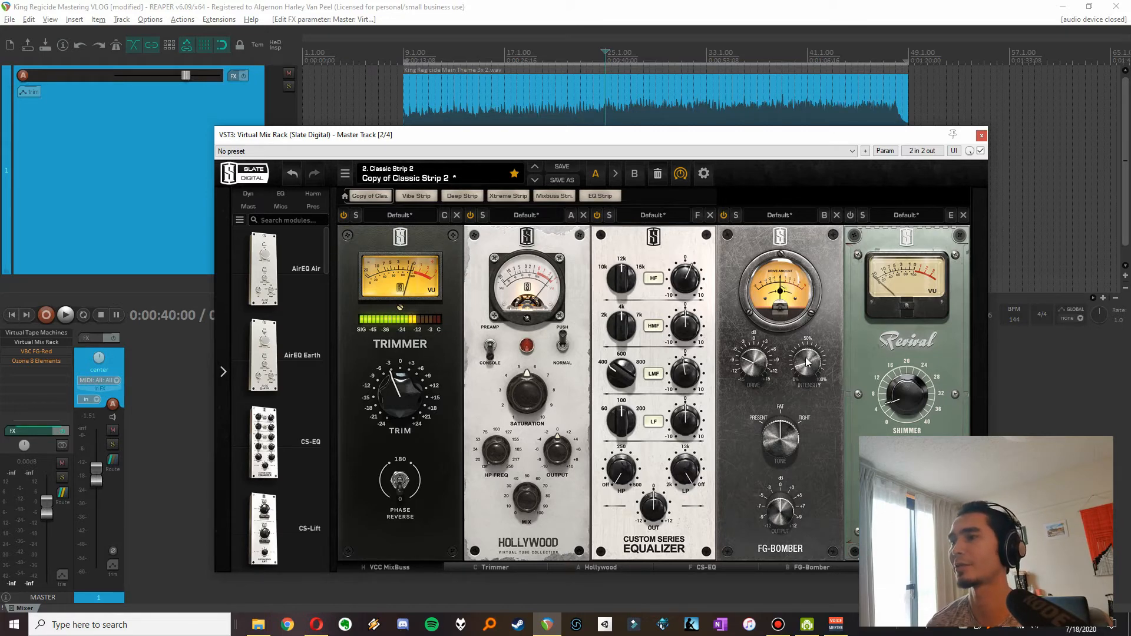
Try FG-Bomber intensities of 96.5%, 51.0% and 72.0% while playing from 0:40.
left_click_drag(806, 364, 810, 343)
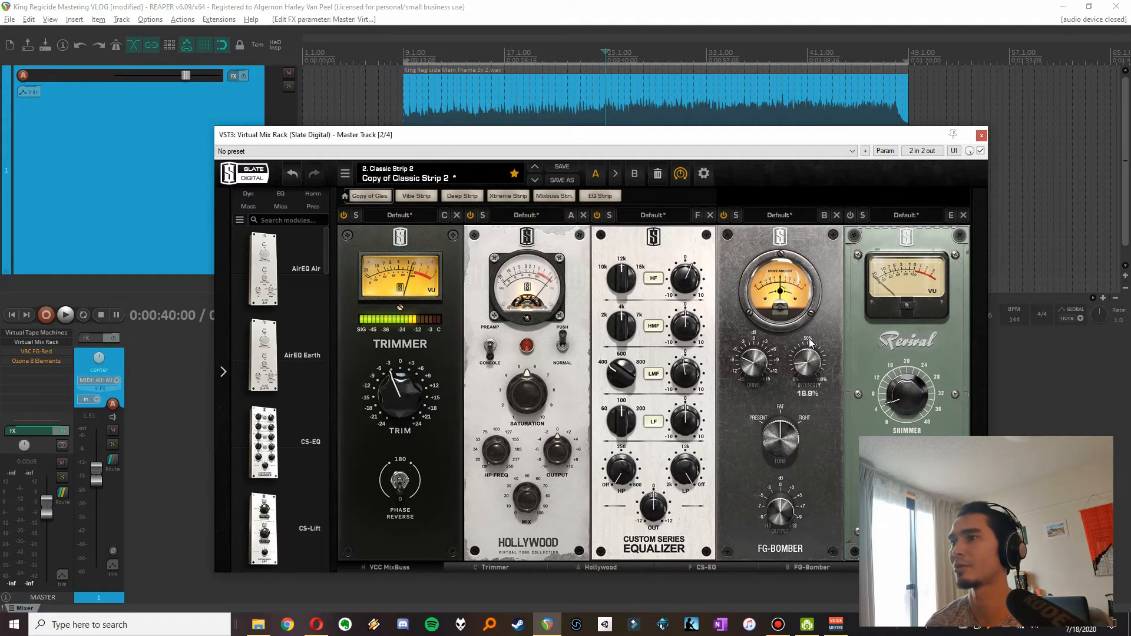
scroll(807, 361, "up", 15)
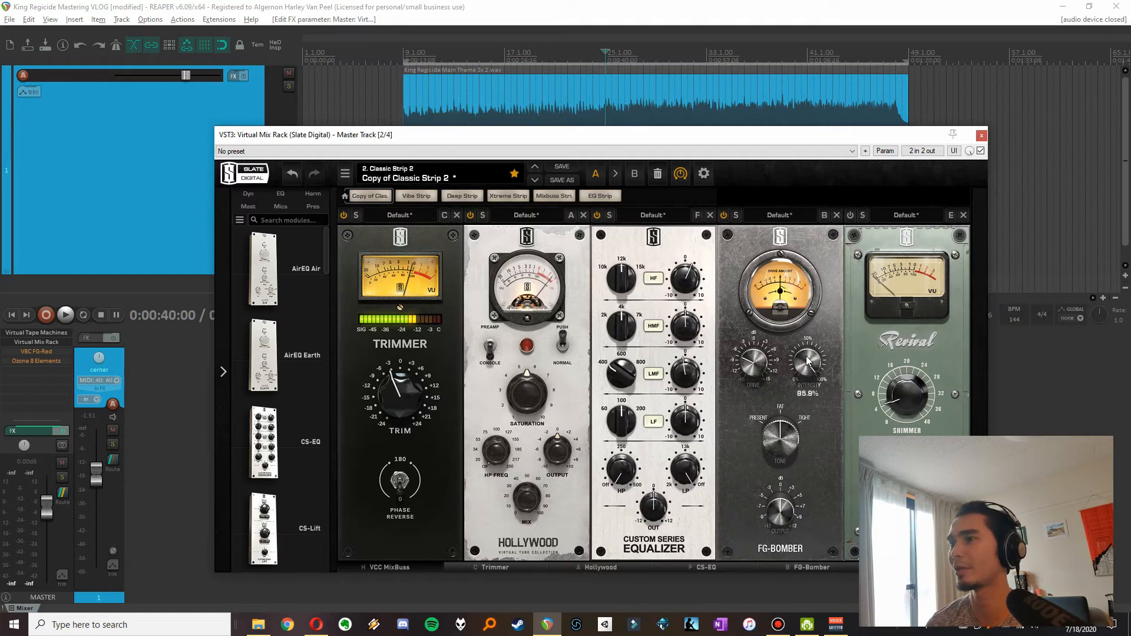
key("space")
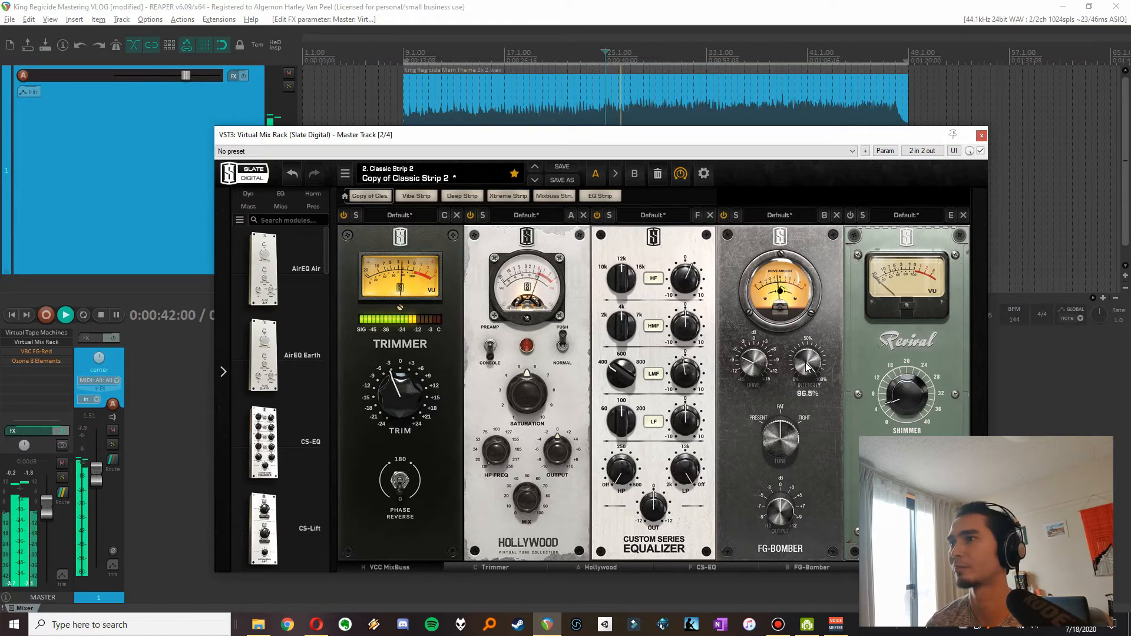
scroll(807, 367, "down", 3)
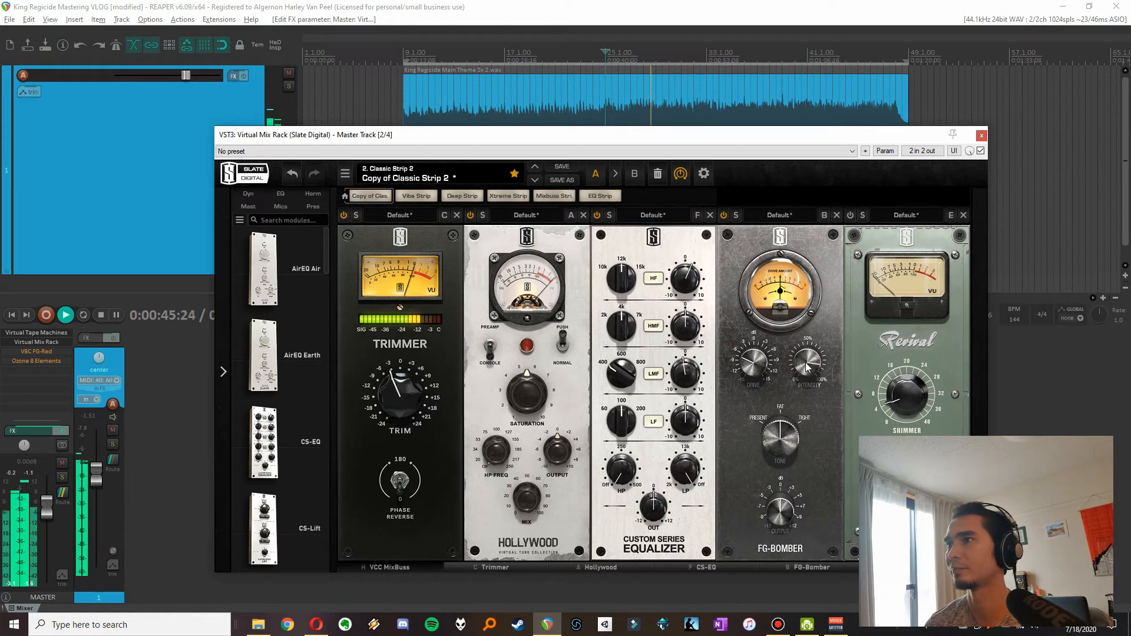
scroll(808, 366, "down", 5)
scroll(807, 366, "up", 3)
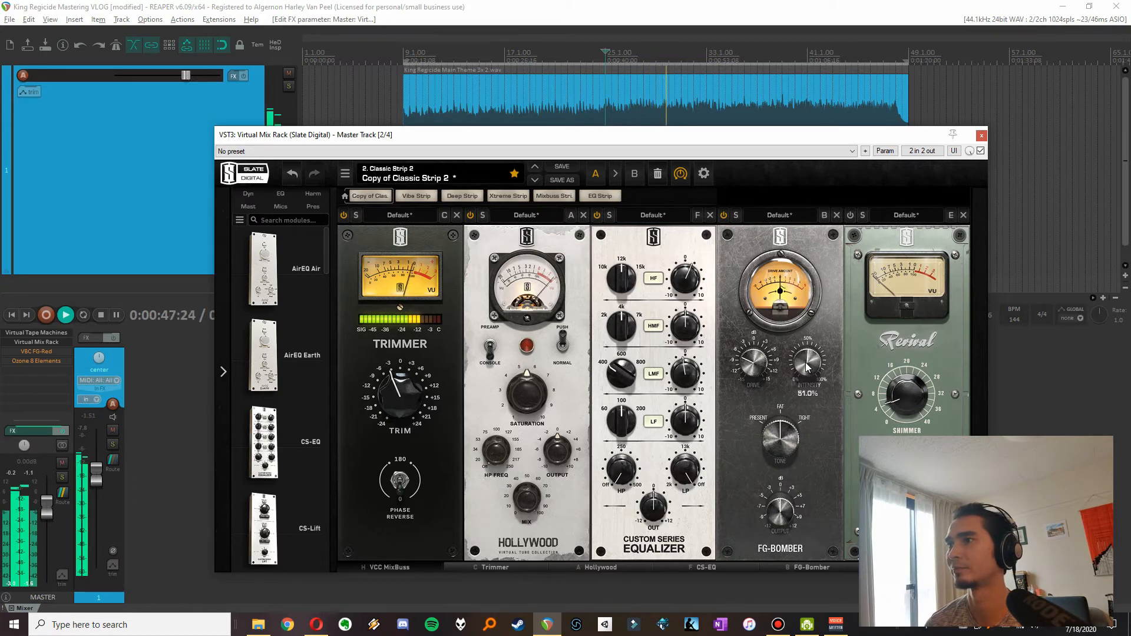
scroll(807, 366, "up", 2)
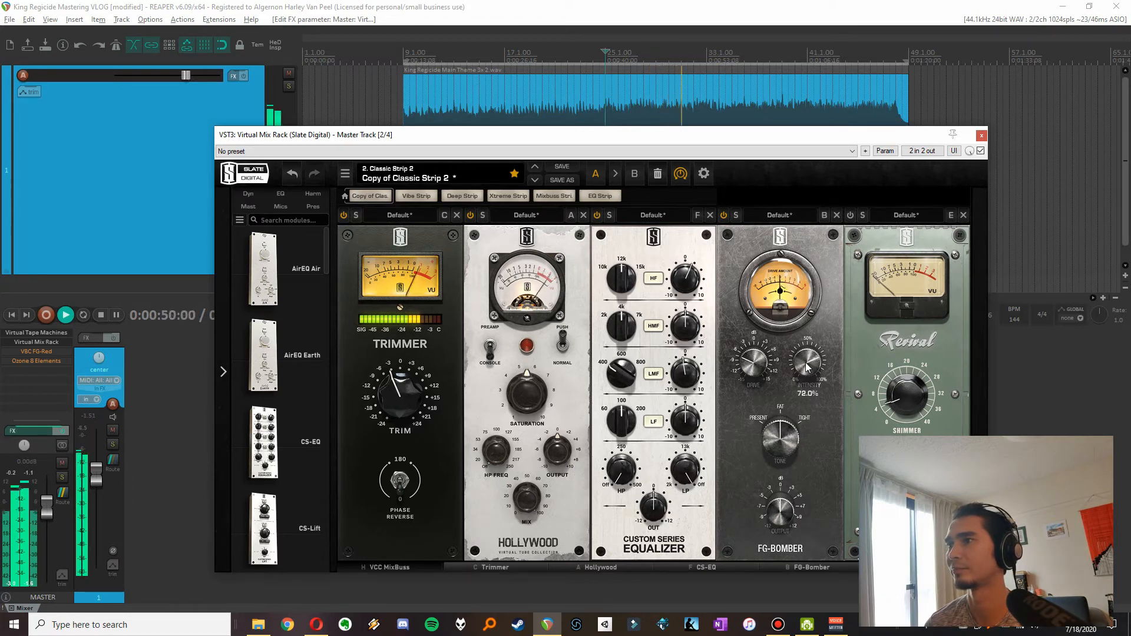
key("space")
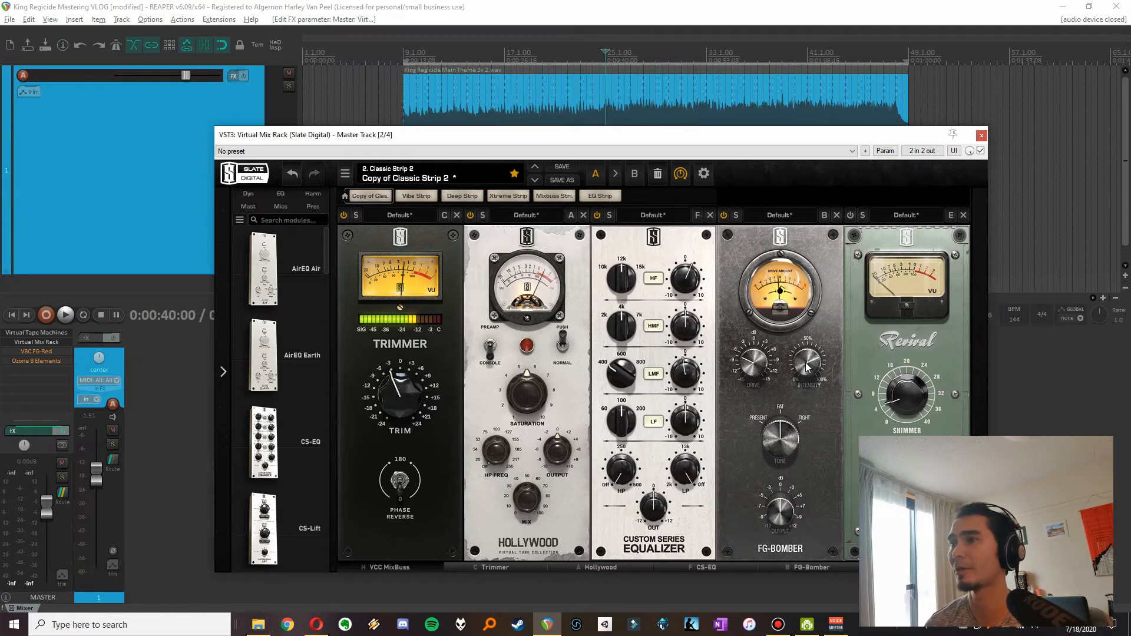
Set the FG-Bomber's intensity to about 18%.
scroll(807, 367, "down", 10)
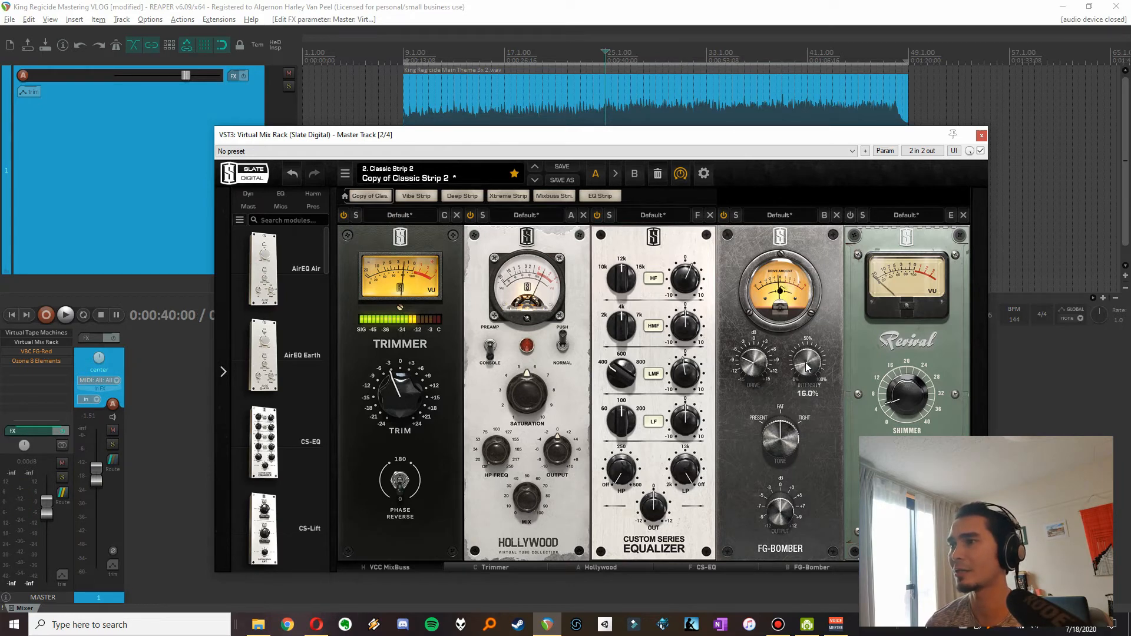
scroll(807, 366, "down", 1)
scroll(809, 351, "up", 1)
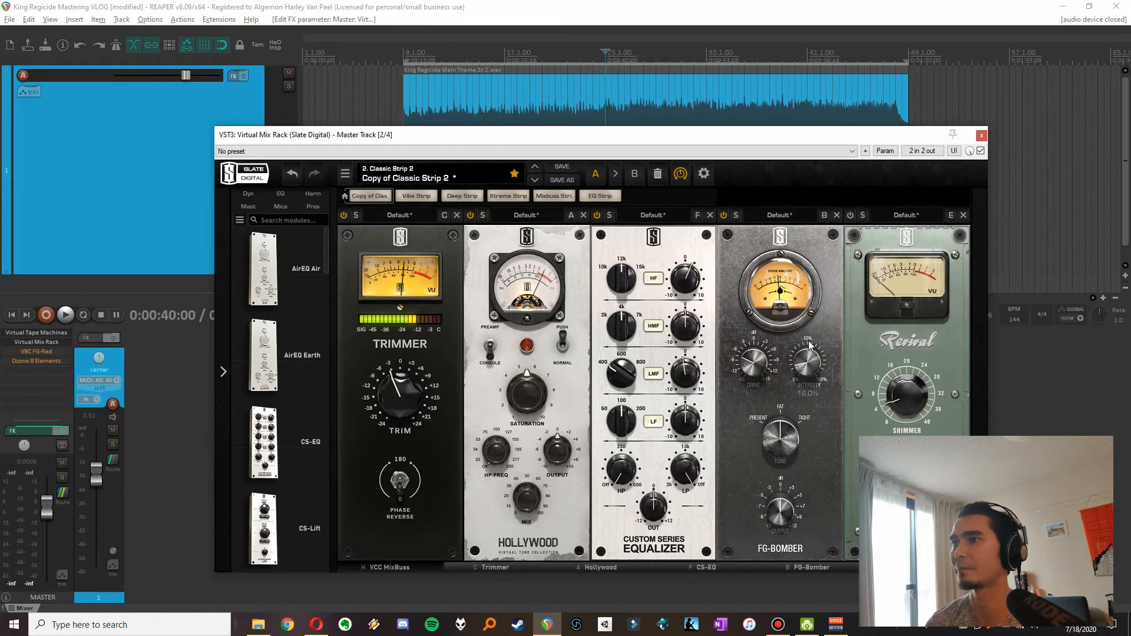
Play the theme from its start and compare the FG-Bomber bypassed and active, leaving it switched on.
key("space")
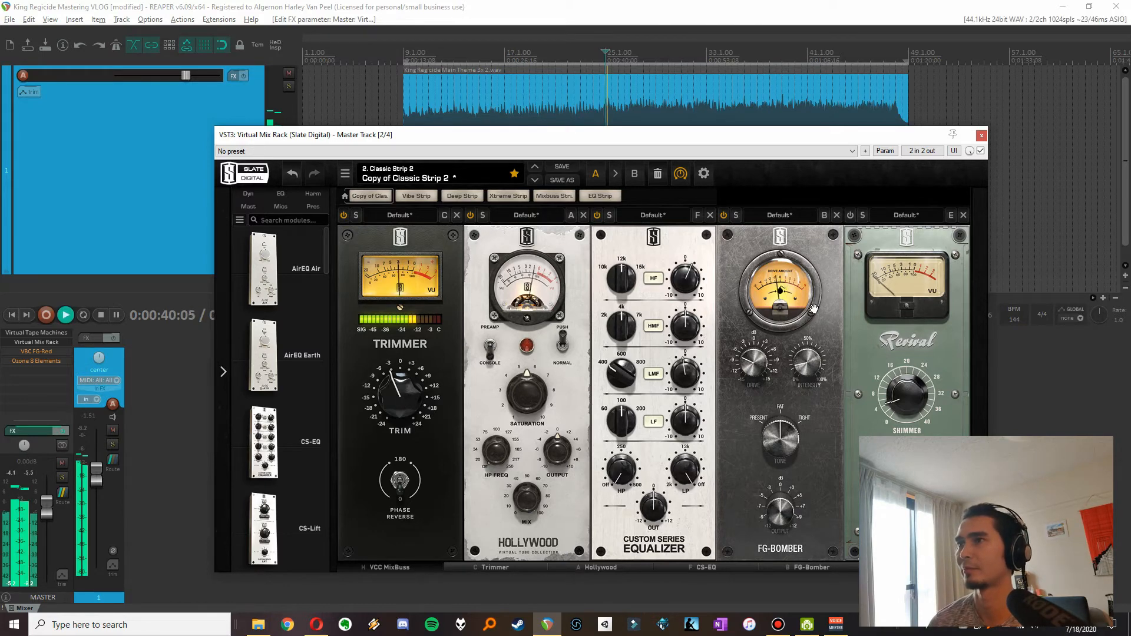
left_click(402, 46)
key("space")
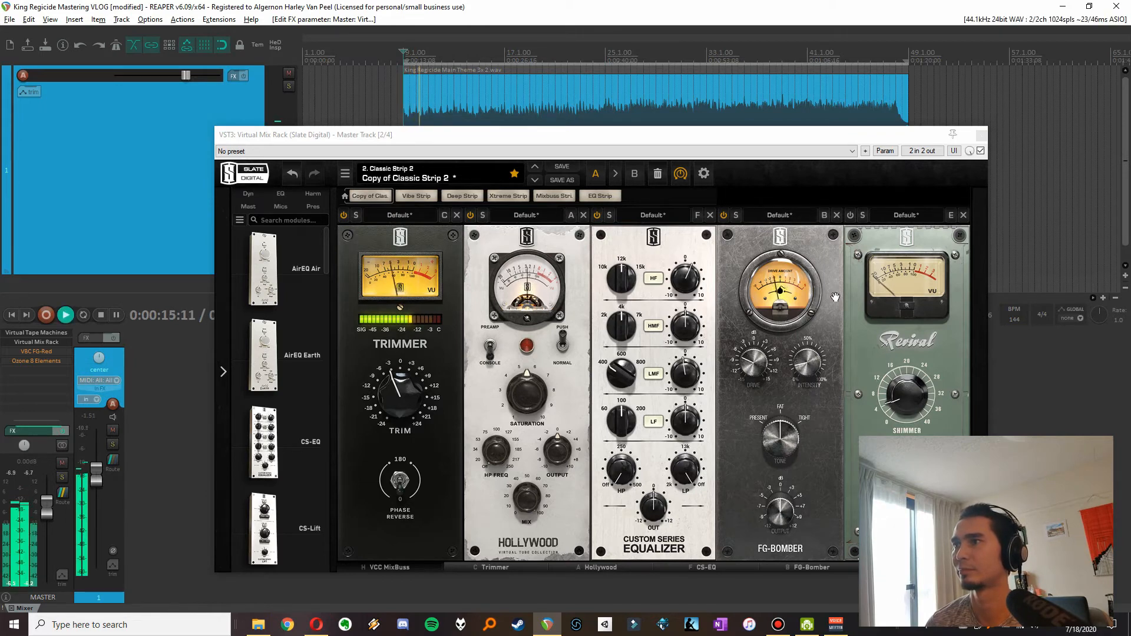
left_click(724, 216)
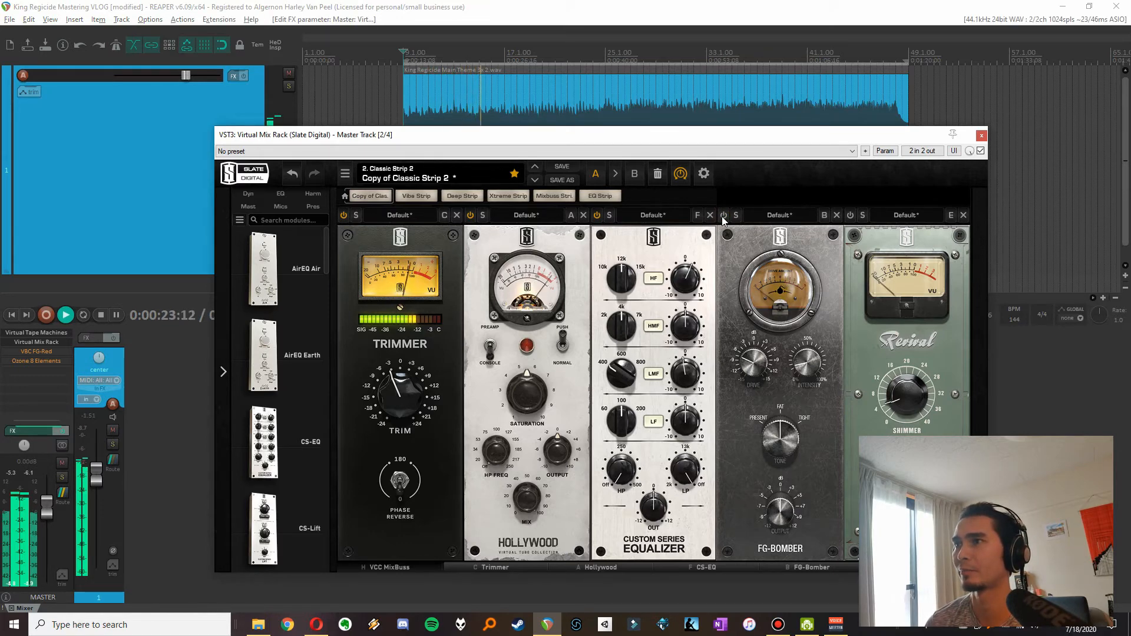
left_click(723, 217)
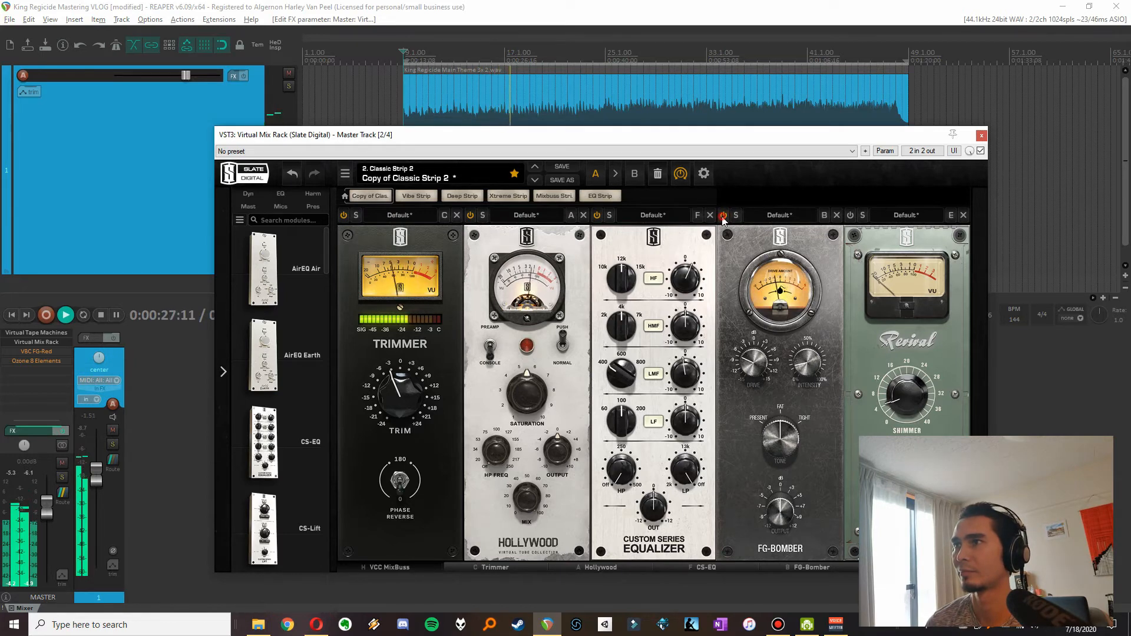
Bypass the FG-Bomber once more during playback, switch it back on, and stop the playback.
left_click(724, 216)
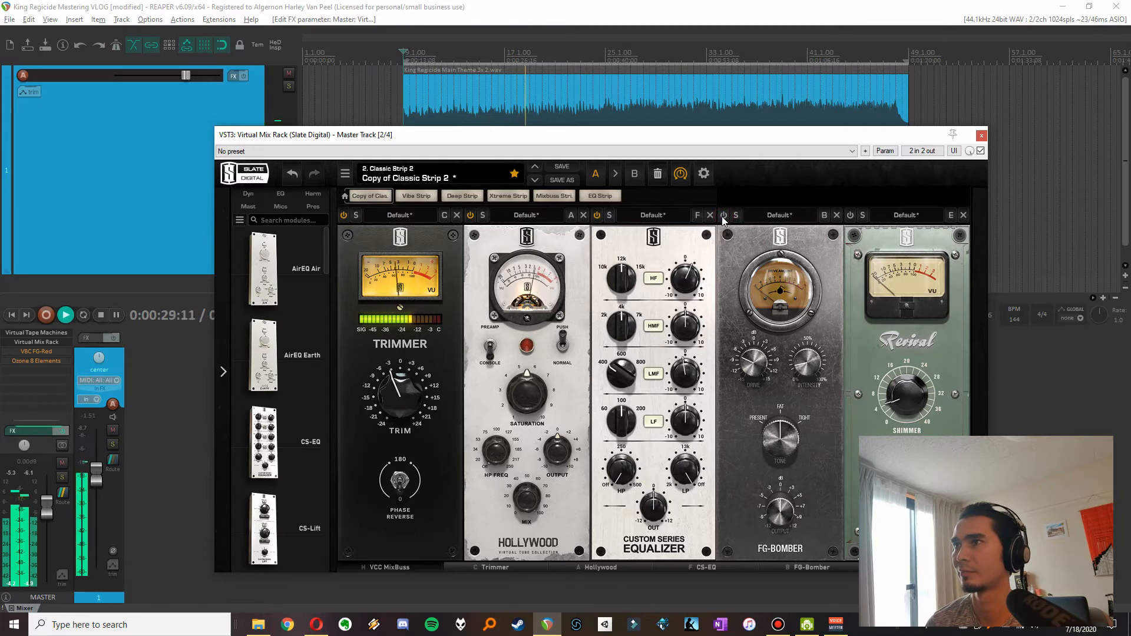
left_click(724, 216)
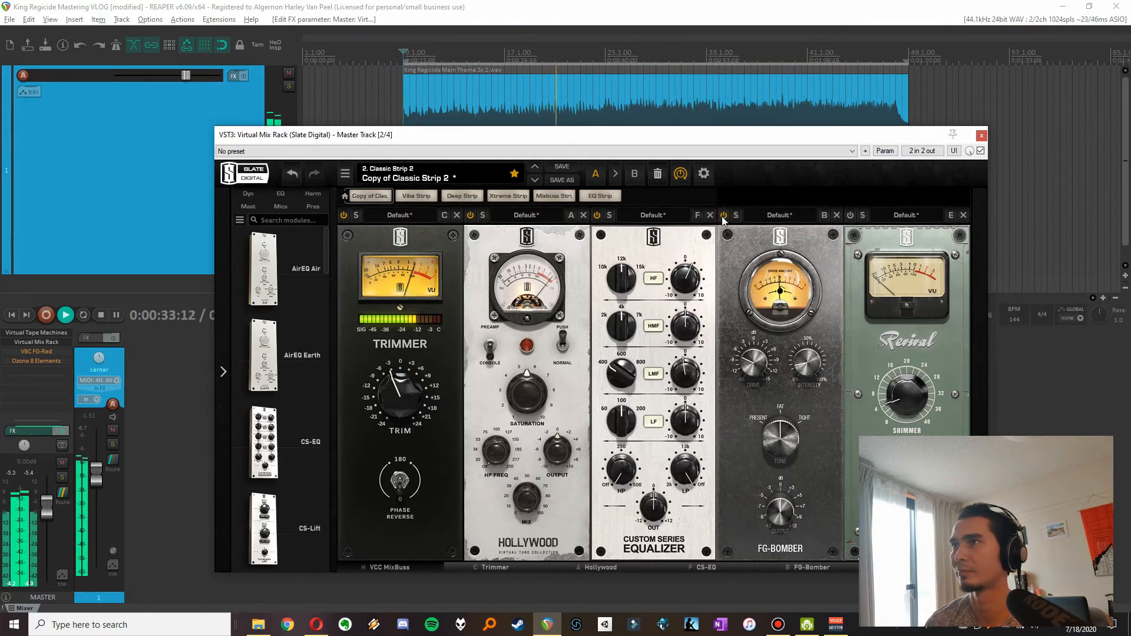
key("space")
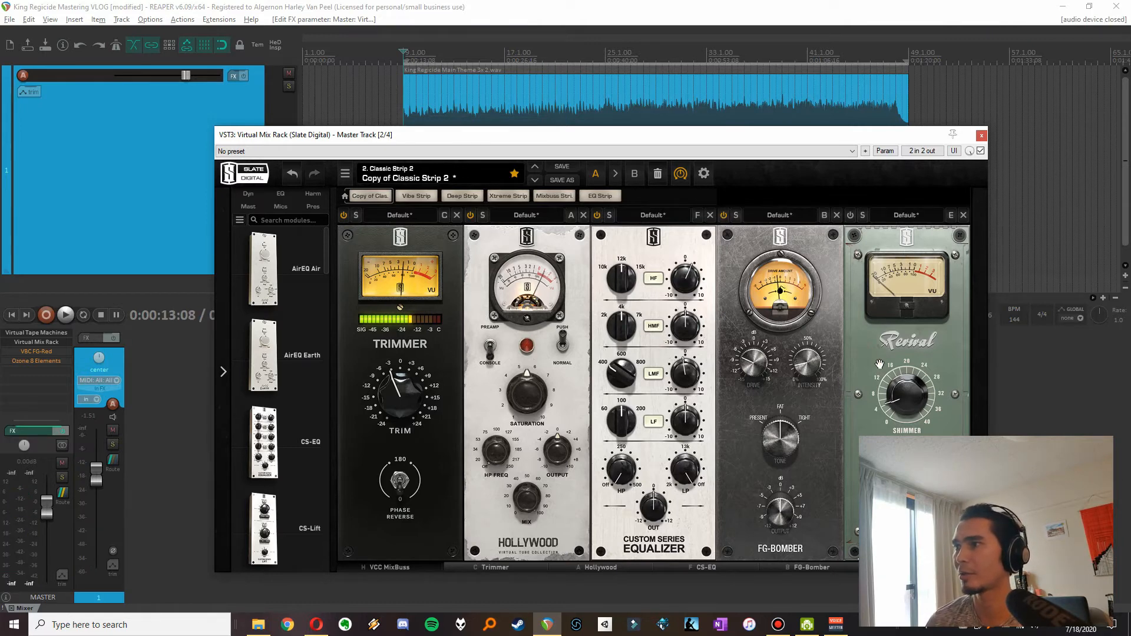
Switch on the Revival module and compare it bypassed and active while playing the theme from its start, leaving it on.
left_click(850, 216)
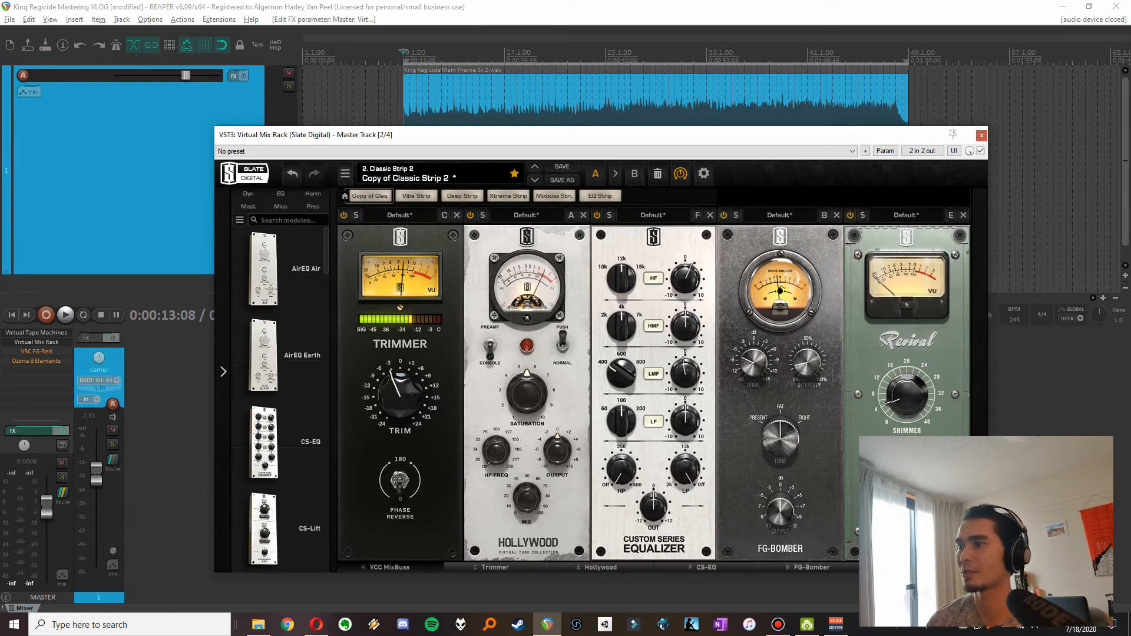
mouse_move(894, 379)
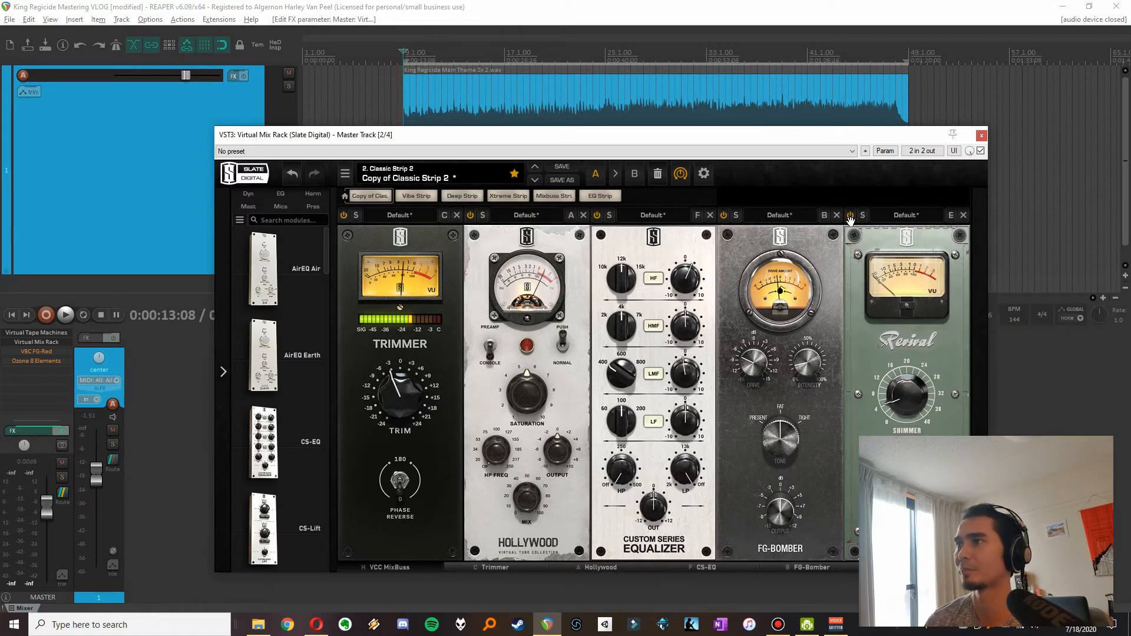
key("space")
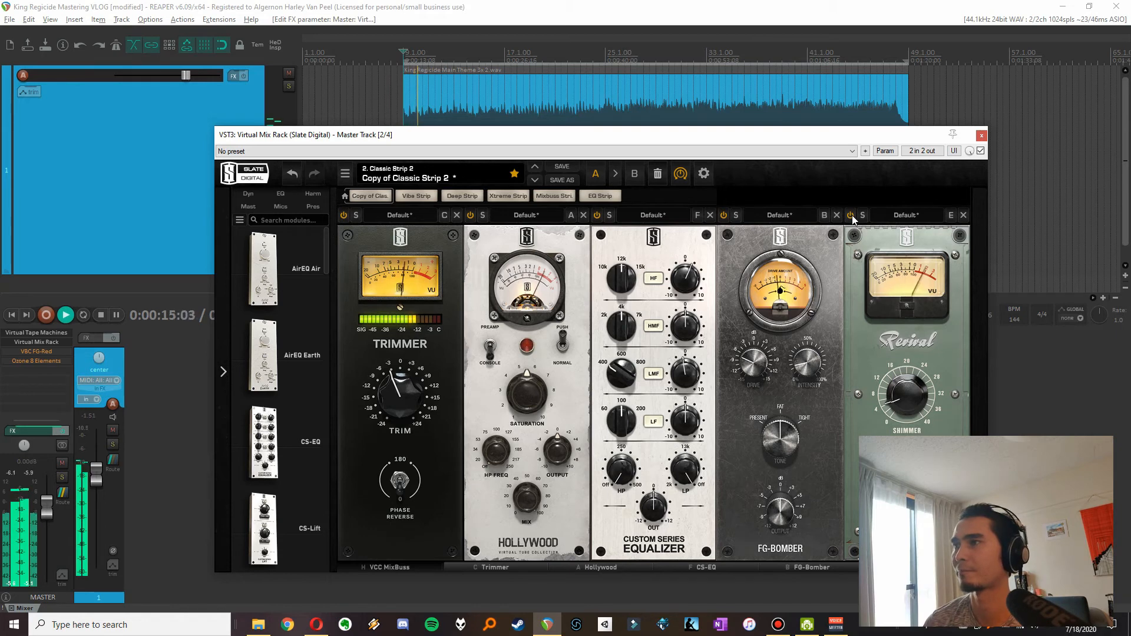
left_click(851, 215)
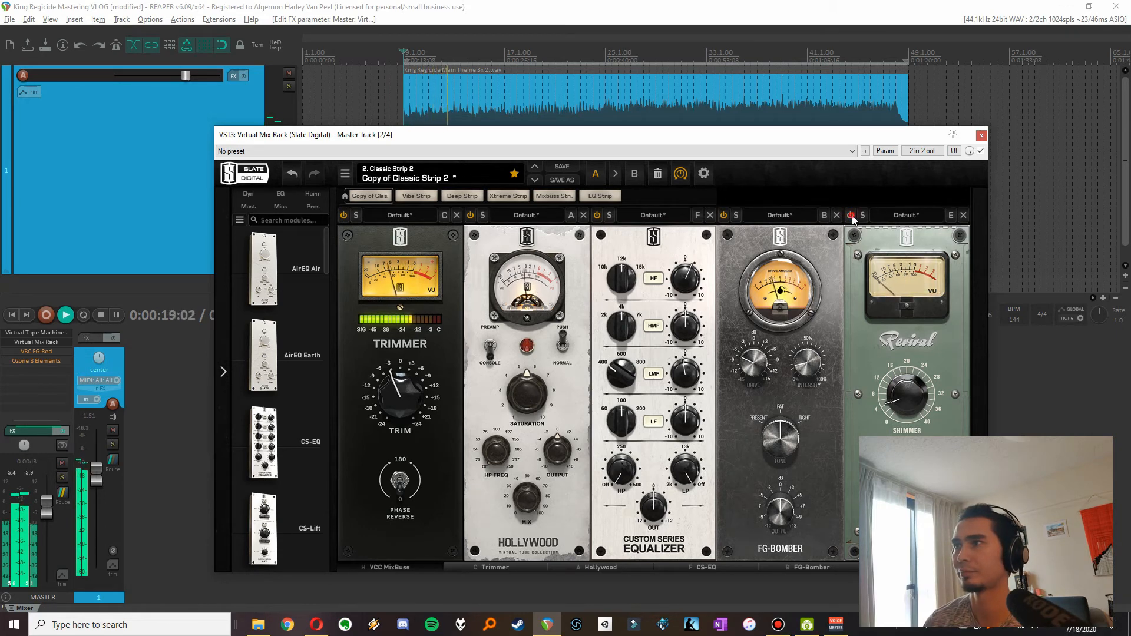
left_click(852, 215)
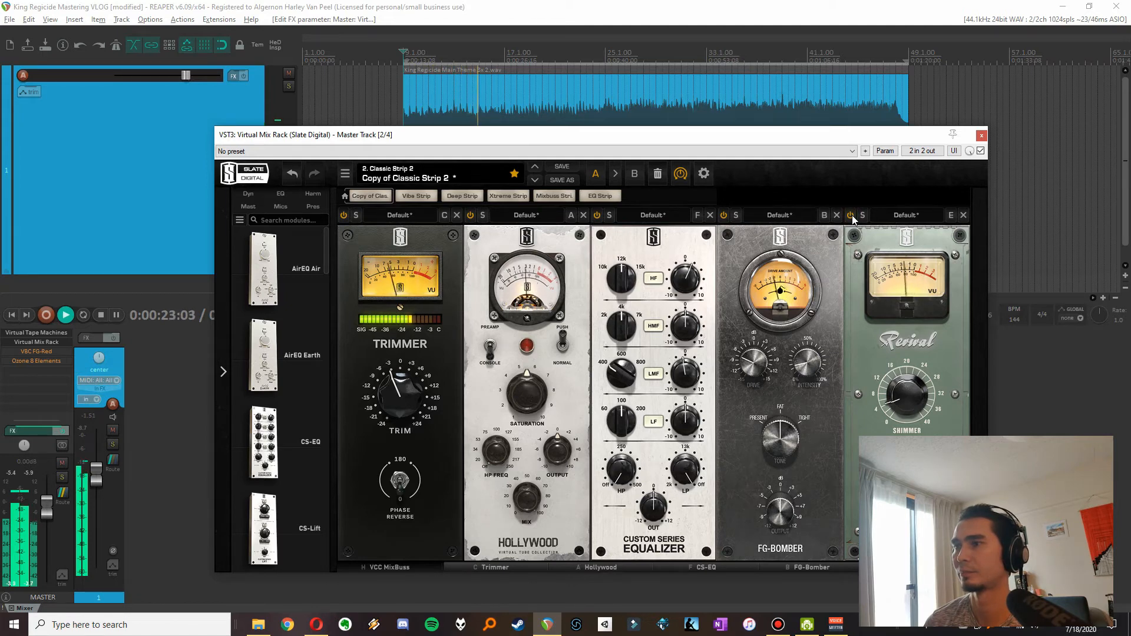
left_click(852, 216)
left_click(852, 217)
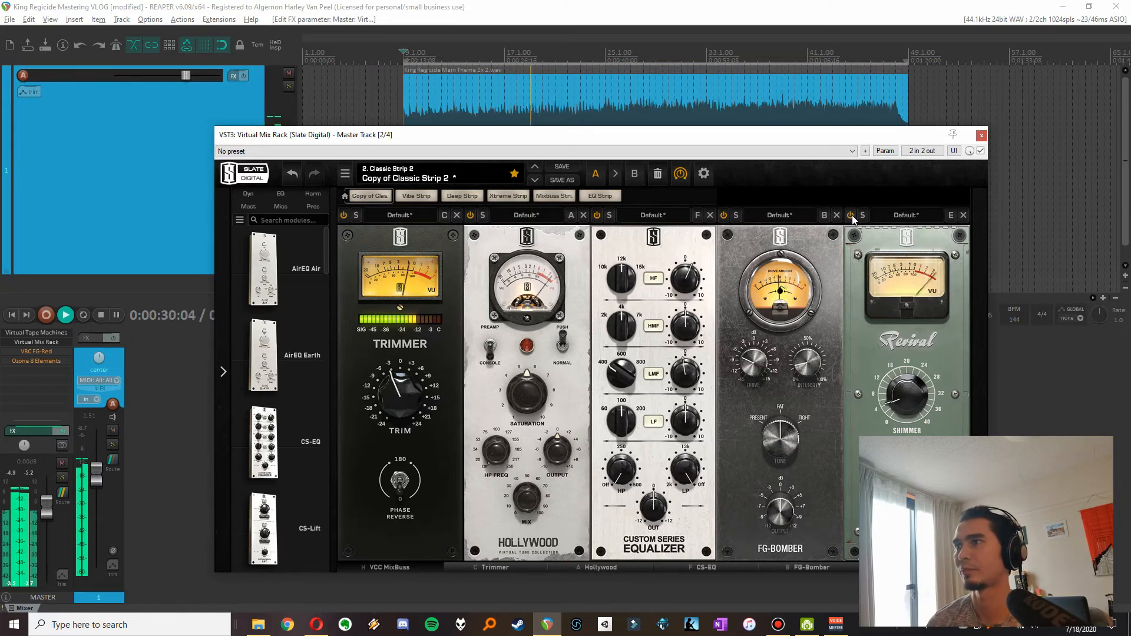
key("space")
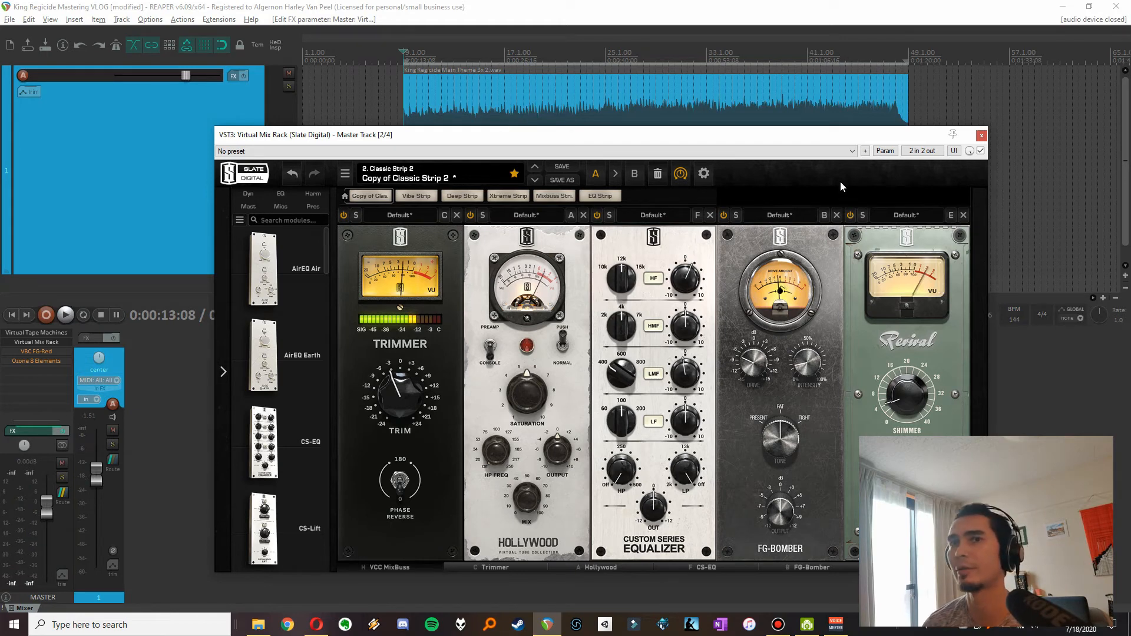
Close the Virtual Mix Rack and bring up the enabled VBC FG-Red compressor in a window below the waveform.
left_click(982, 135)
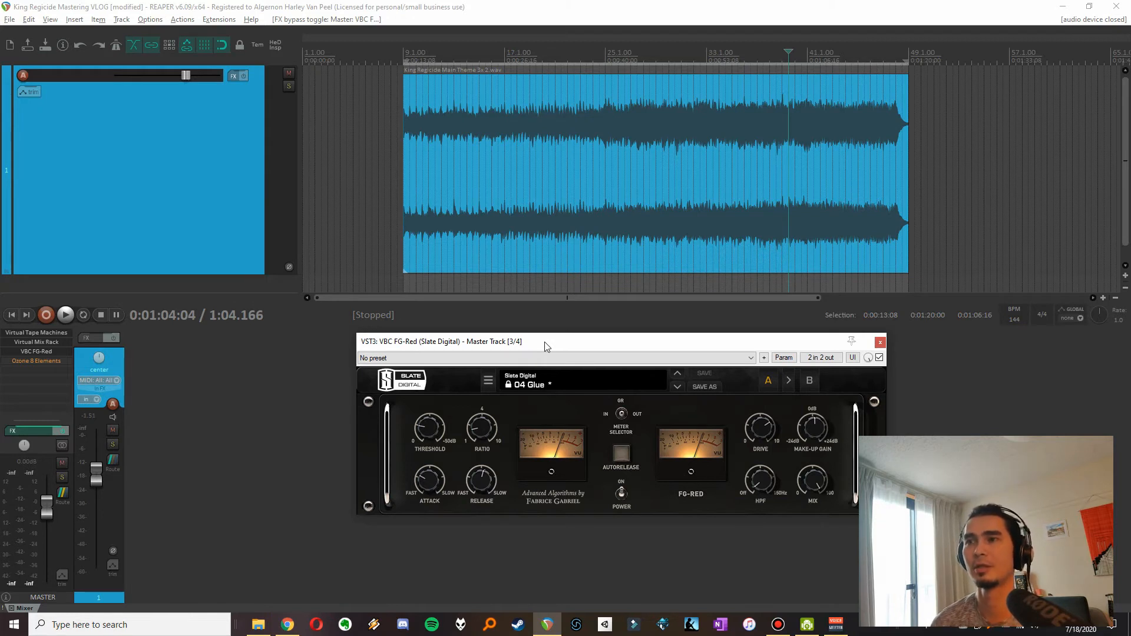
left_click_drag(546, 346, 471, 346)
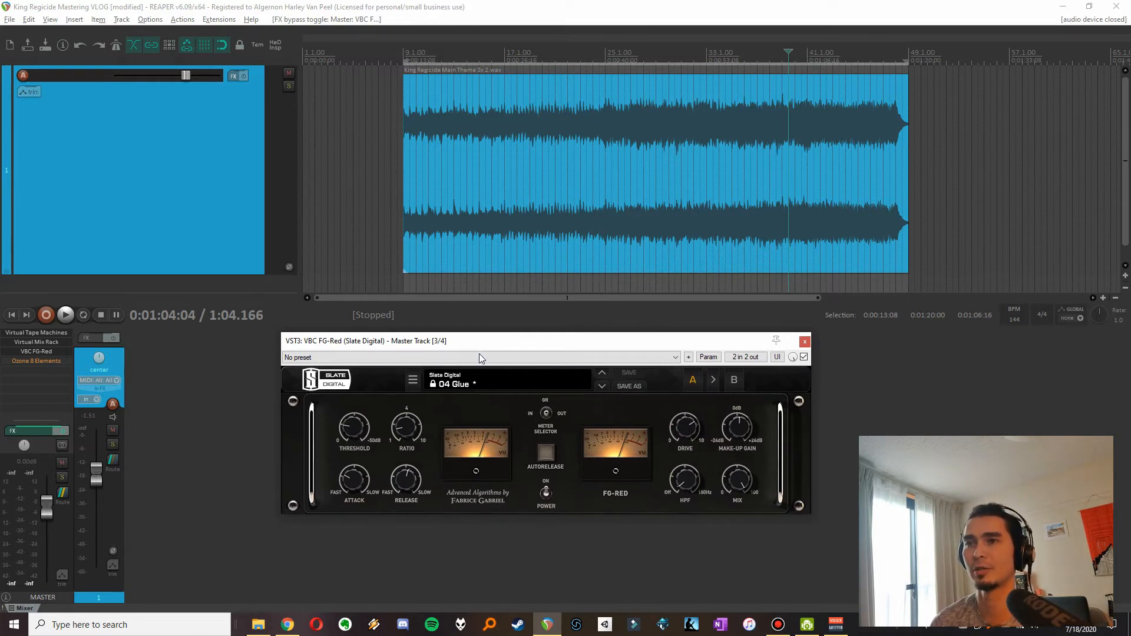
left_click_drag(490, 338, 512, 319)
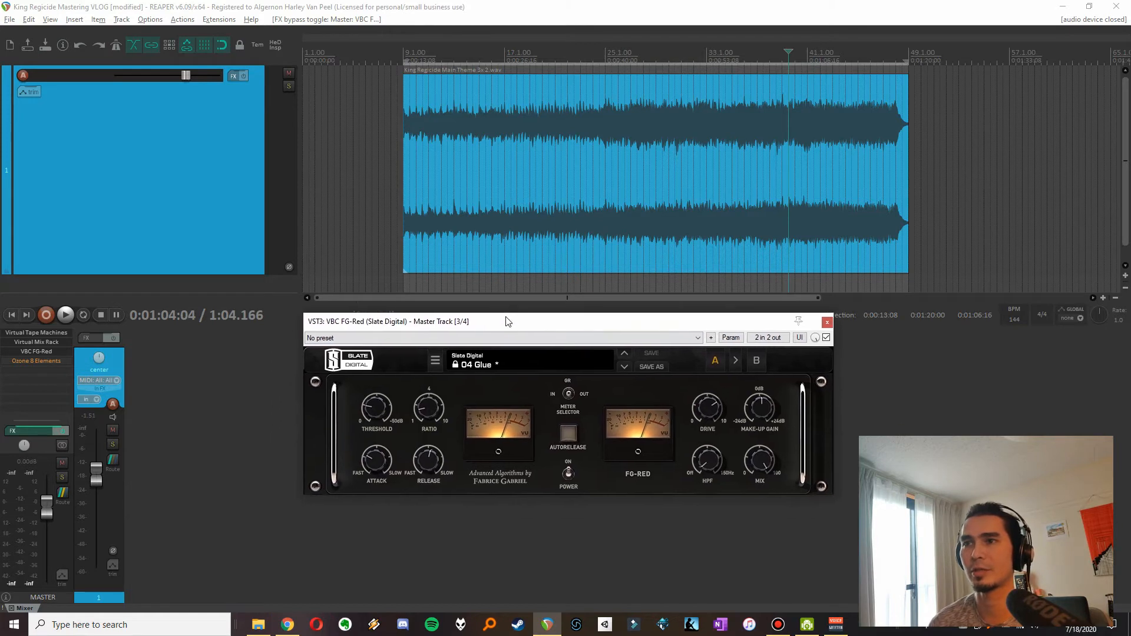
Check the FG-Red's ratio, attack, release and drive settings.
left_click(423, 405)
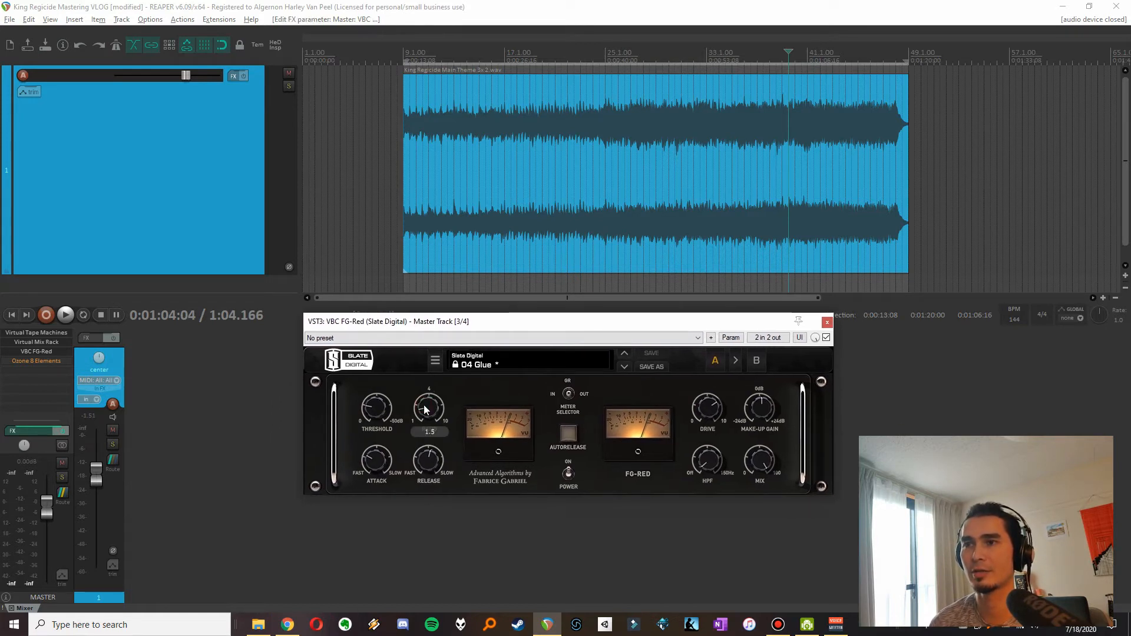
left_click(371, 462)
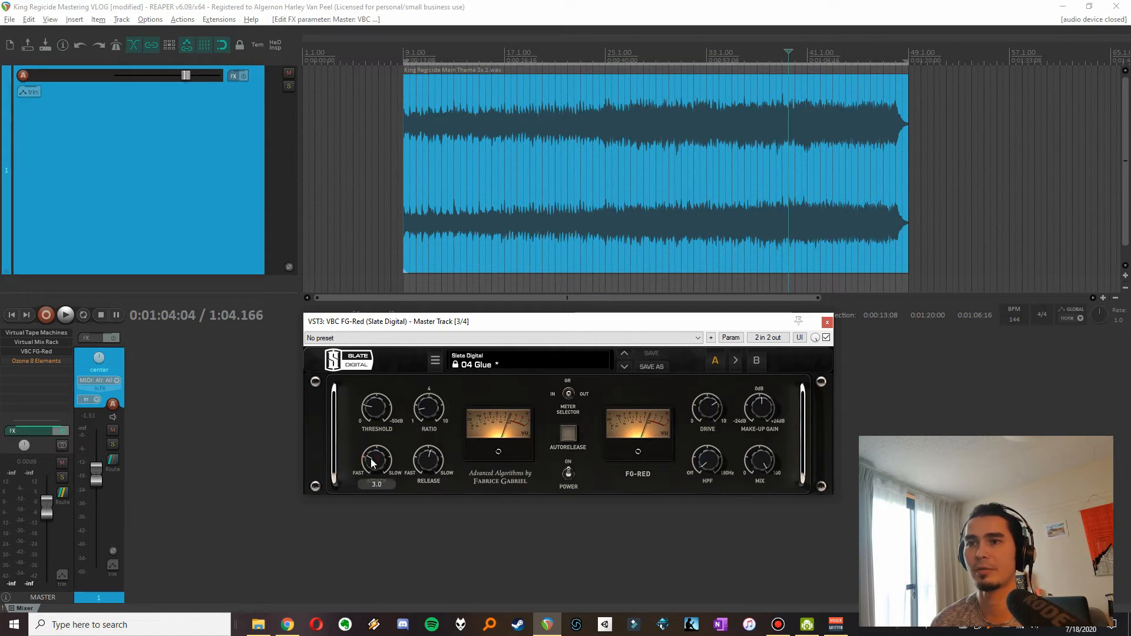
left_click(430, 459)
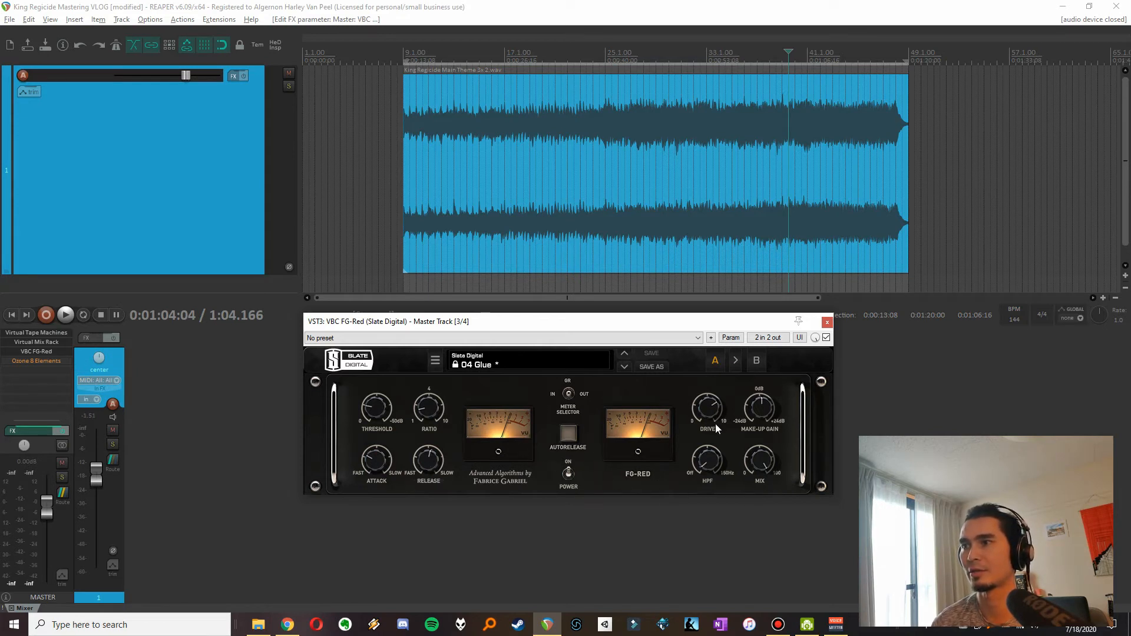
mouse_move(707, 411)
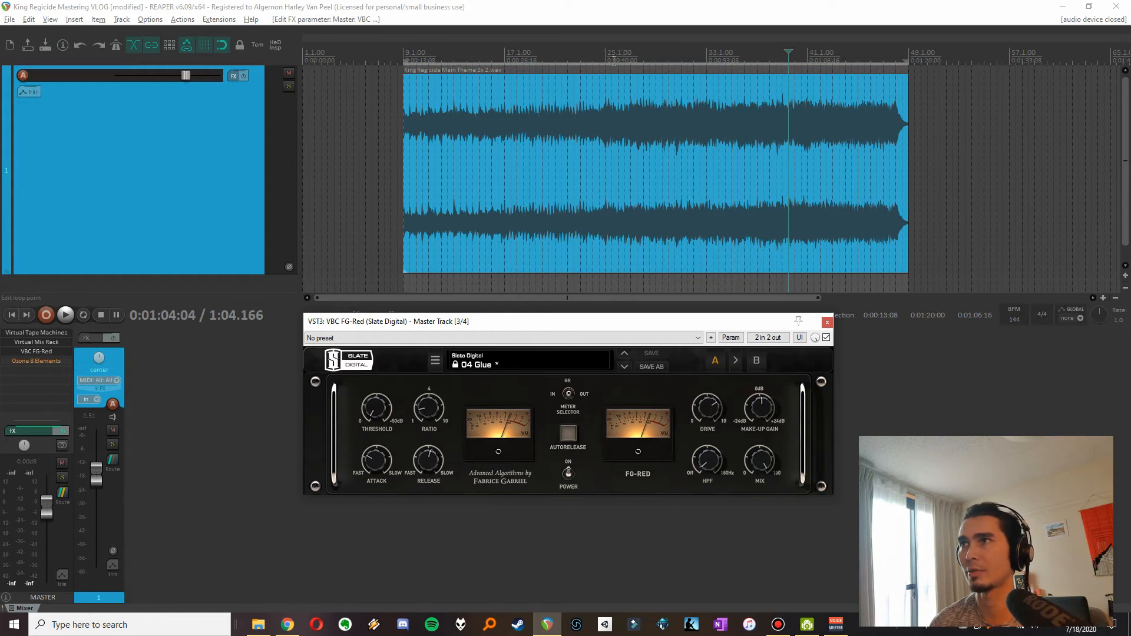
Select the theme from 0:40 to 1:20, play it from 0:40, and adjust the FG-Red's threshold by ear.
left_click_drag(605, 57, 908, 57)
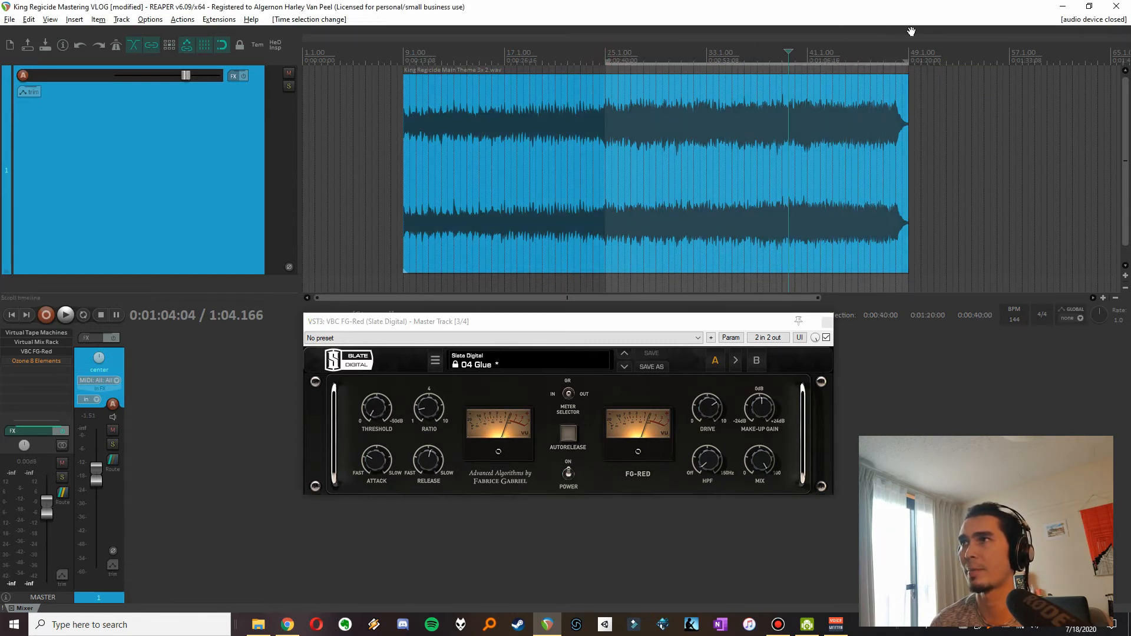
left_click(605, 52)
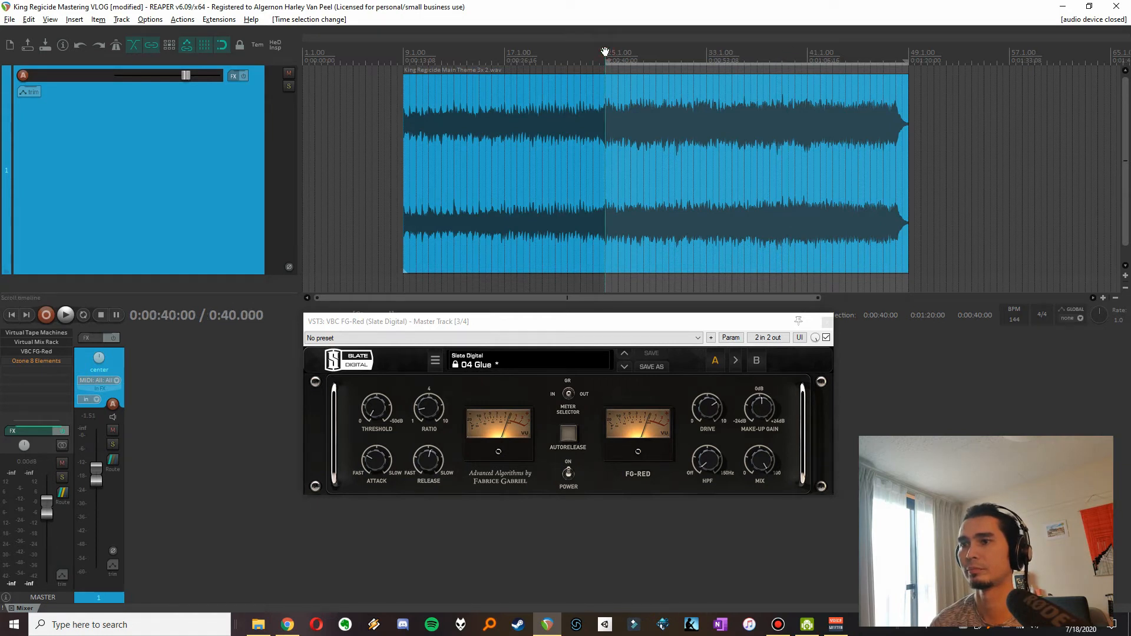
key("space")
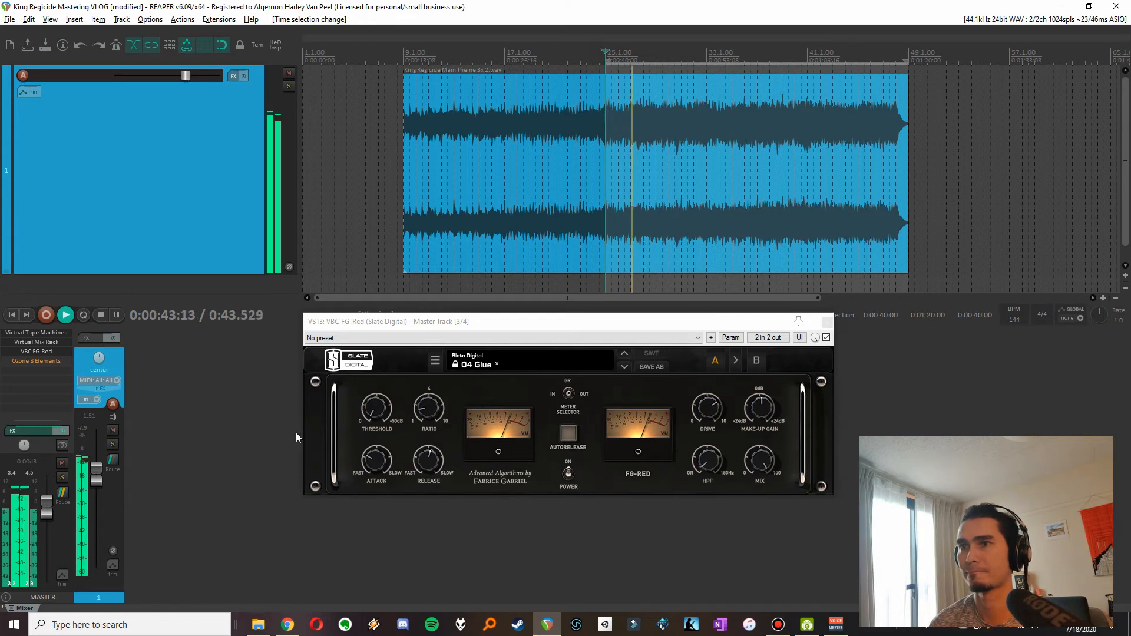
left_click(377, 408)
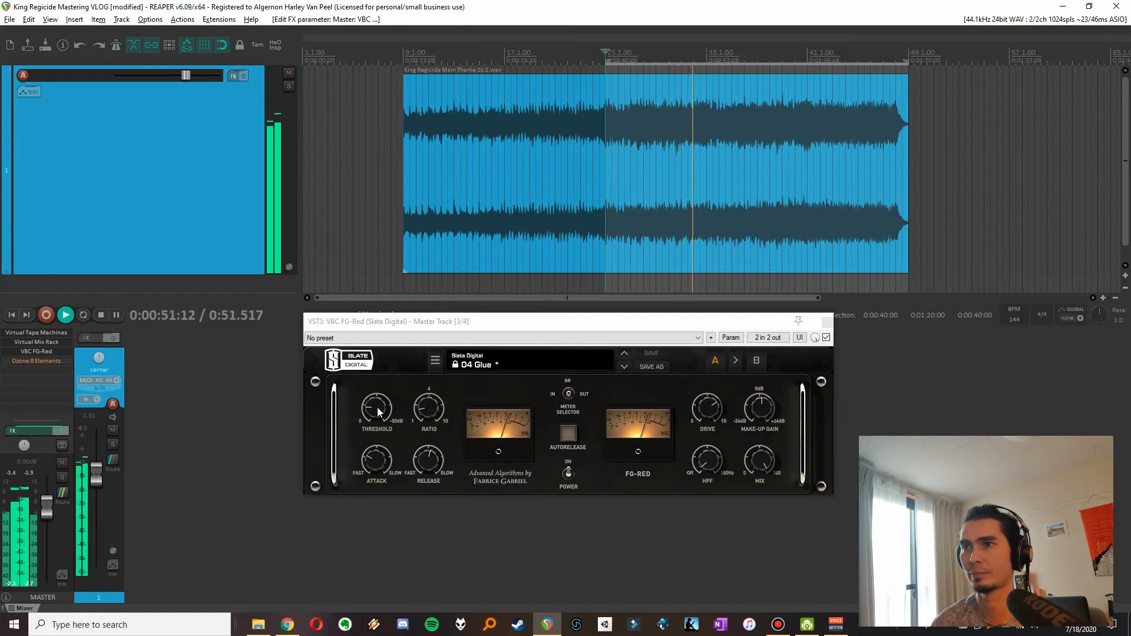
scroll(377, 408, "down", 1)
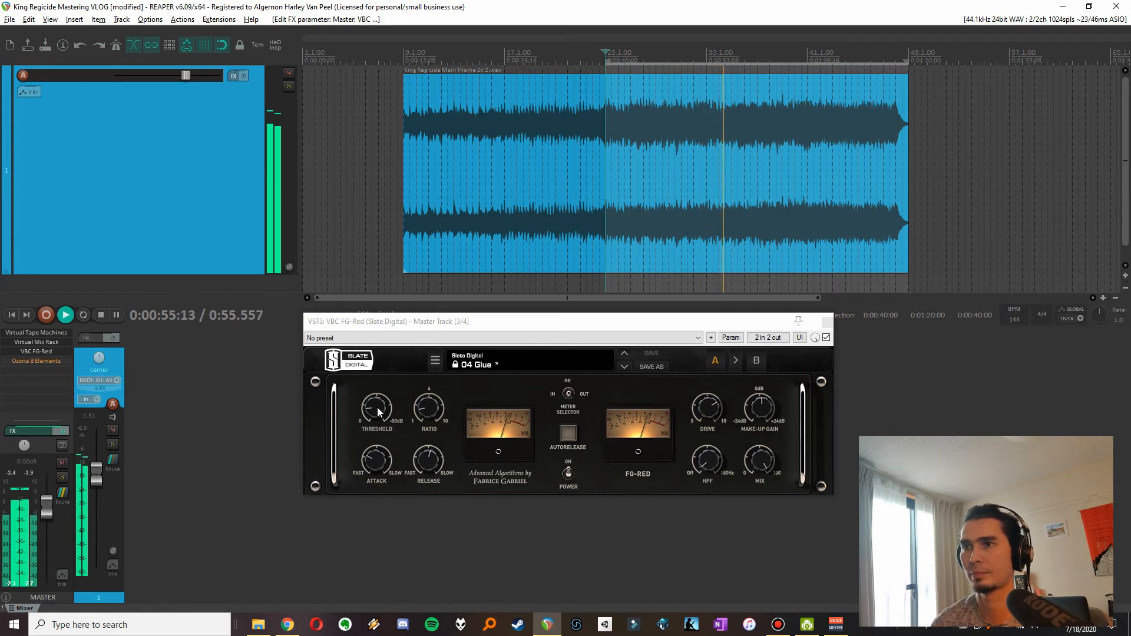
scroll(377, 407, "down", 1)
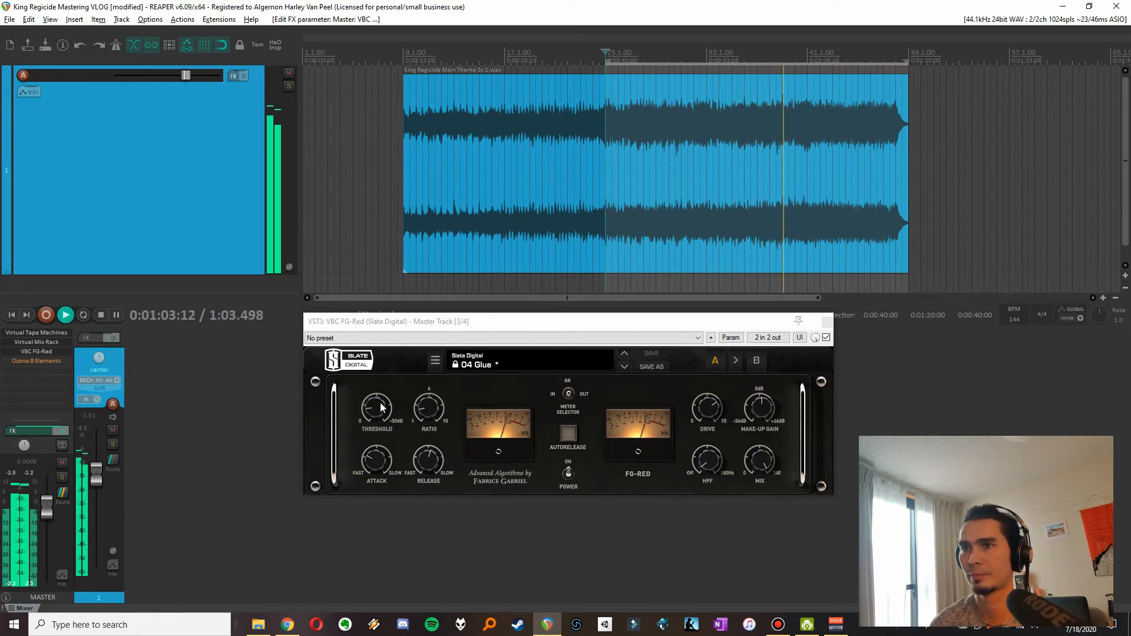
Compare the FG-Red bypassed and active during playback, leave it enabled, and stop the playback.
left_click(826, 338)
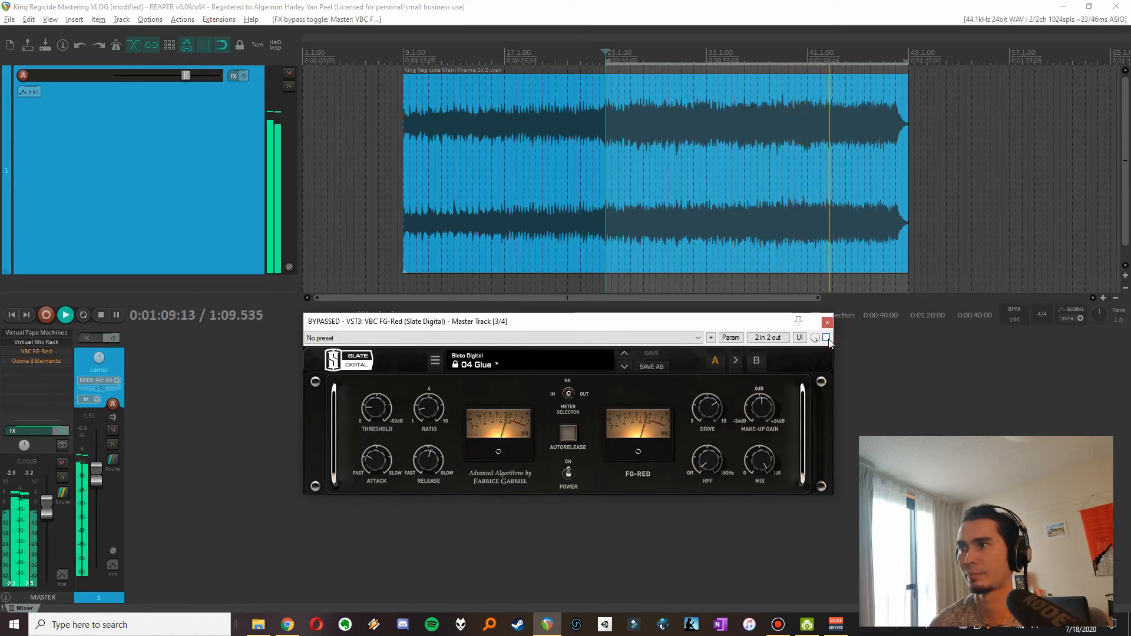
left_click(827, 338)
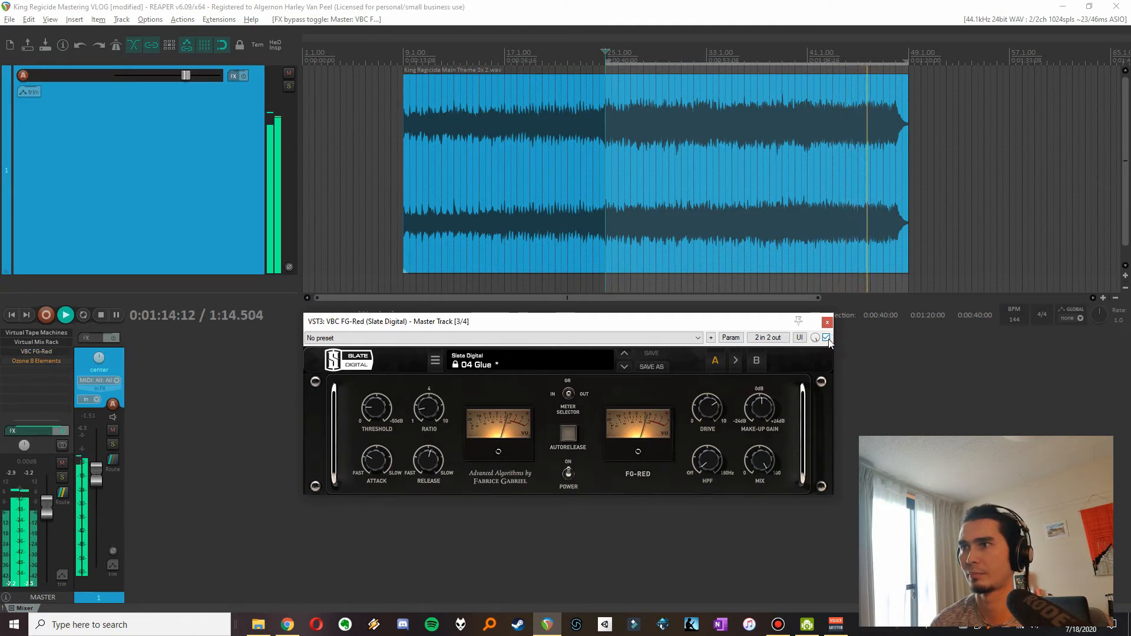
key("space")
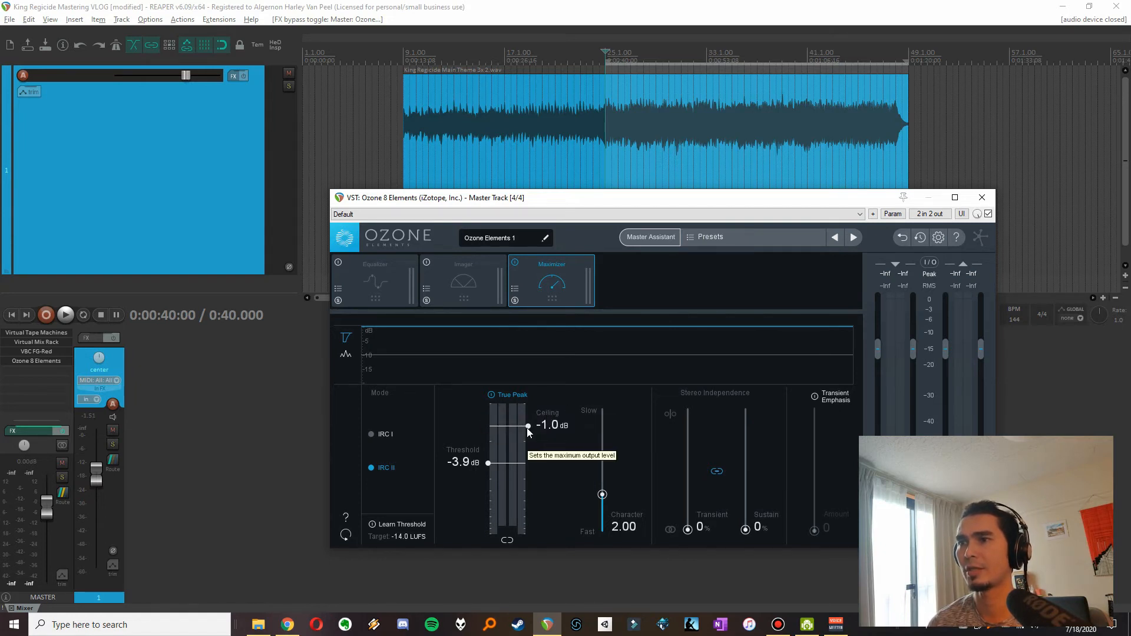
Try Ozone Maximizer ceilings of -0.3, -0.6 and -0.2 dB, then return the ceiling to -1.0 dB.
left_click_drag(527, 427, 528, 415)
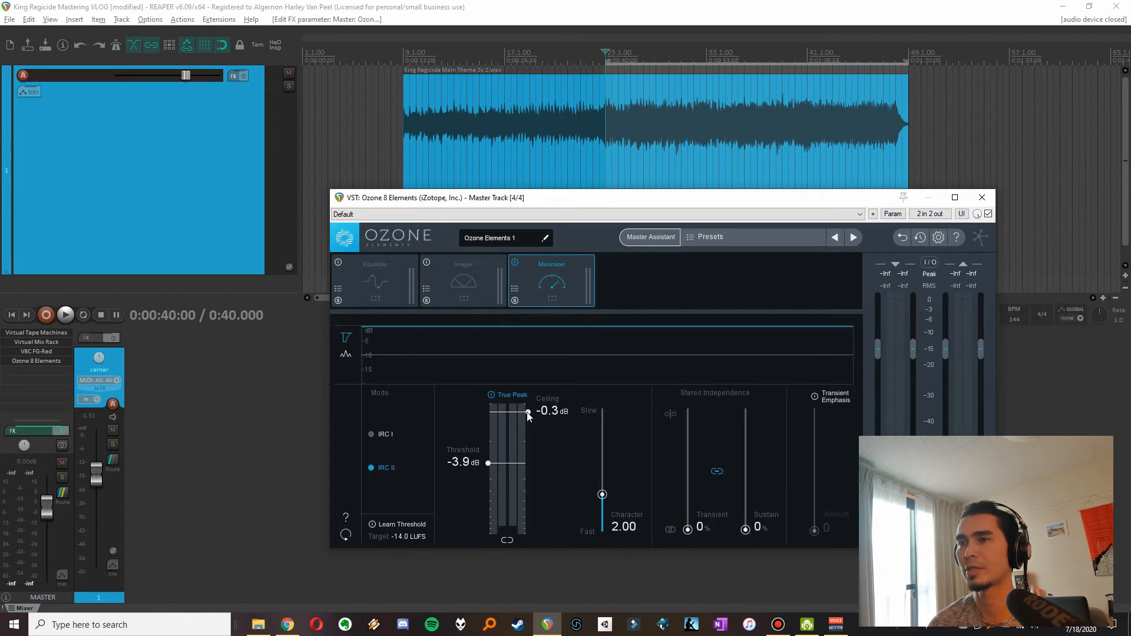
left_click_drag(528, 415, 527, 422)
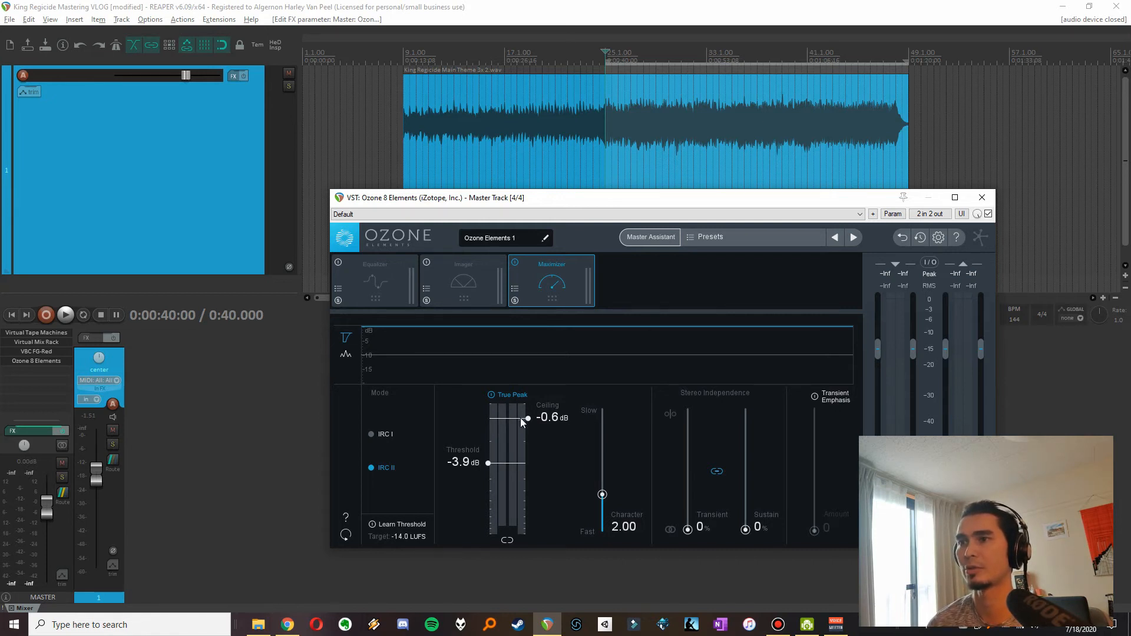
left_click_drag(527, 419, 528, 409)
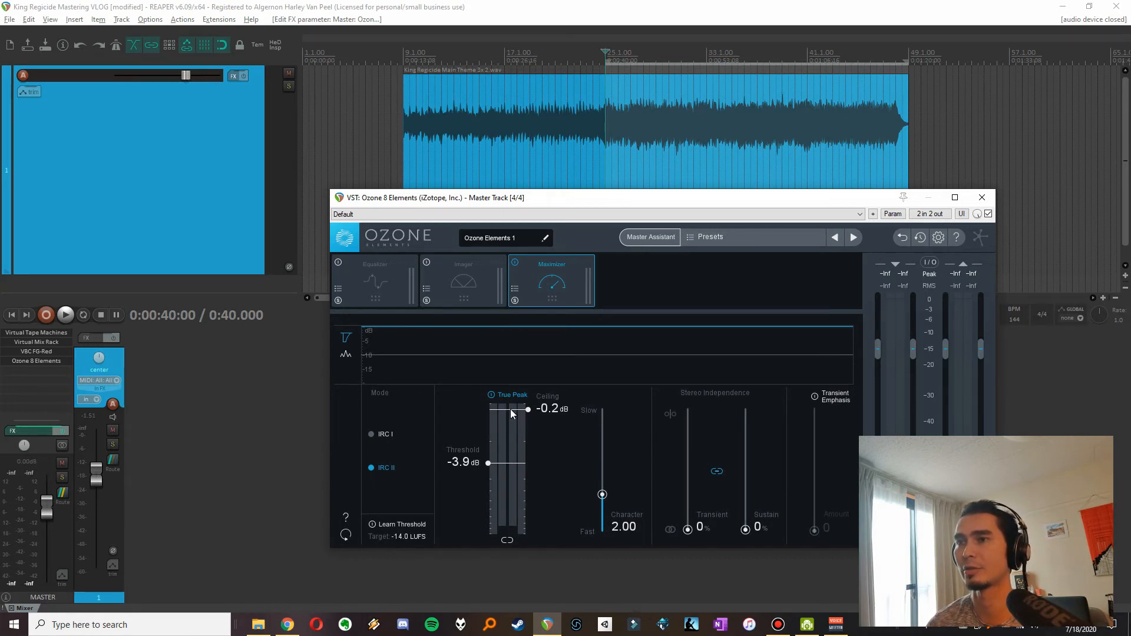
left_click_drag(528, 411, 528, 414)
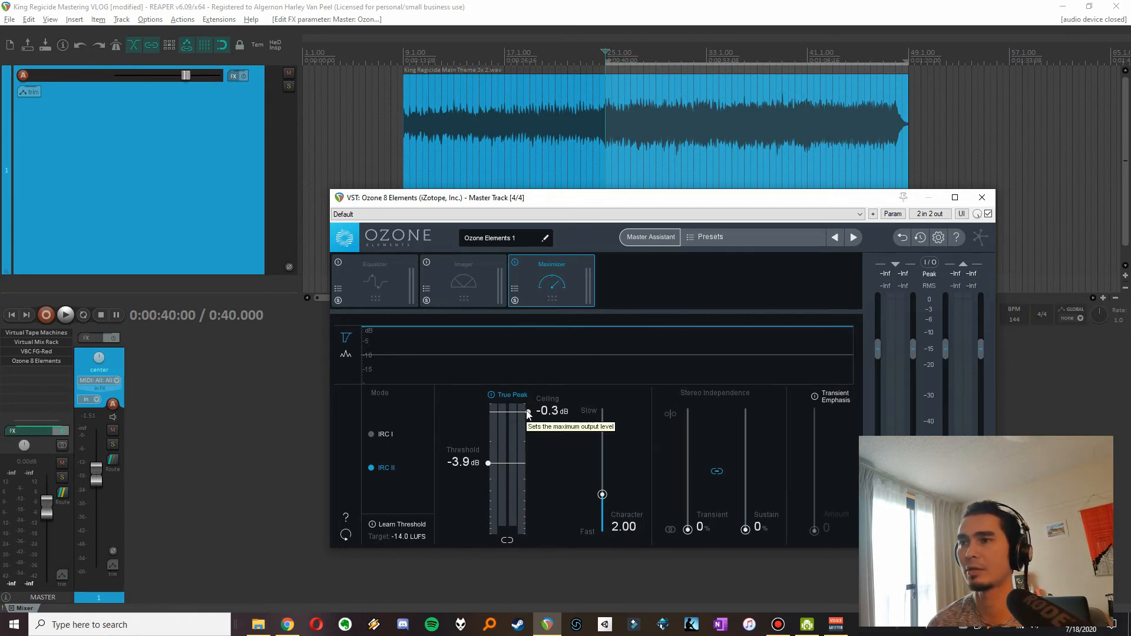
left_click_drag(528, 413, 529, 429)
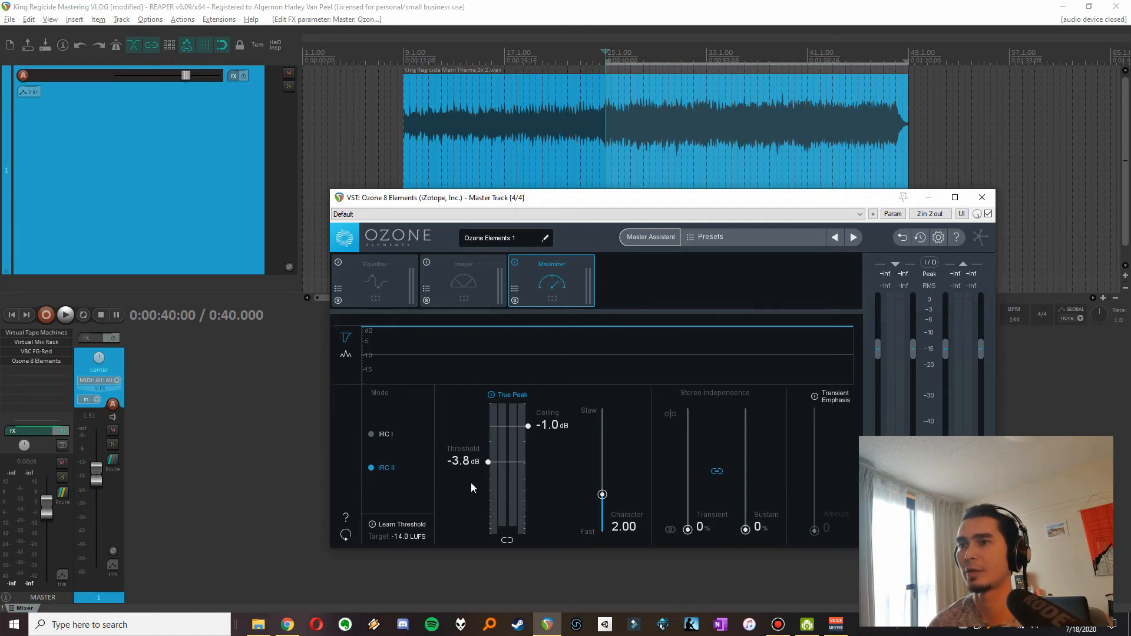
Check the streaming platforms' LUFS playback levels in the browser article and return to REAPER to inspect the Maximizer's Learn Threshold target.
key("alt+Tab")
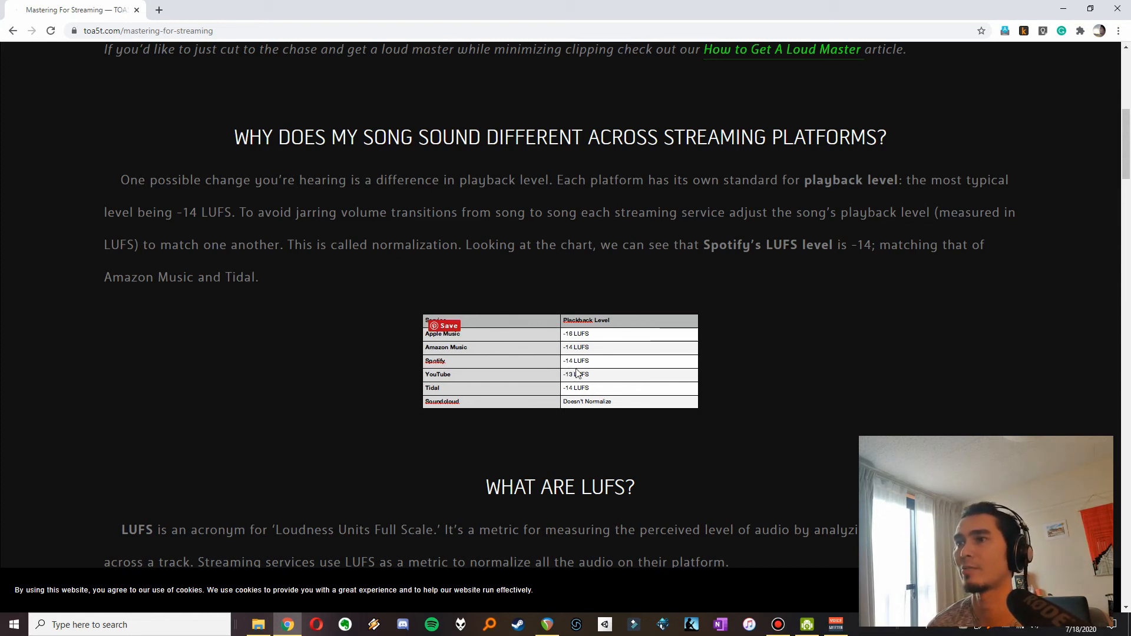
key("alt+Tab")
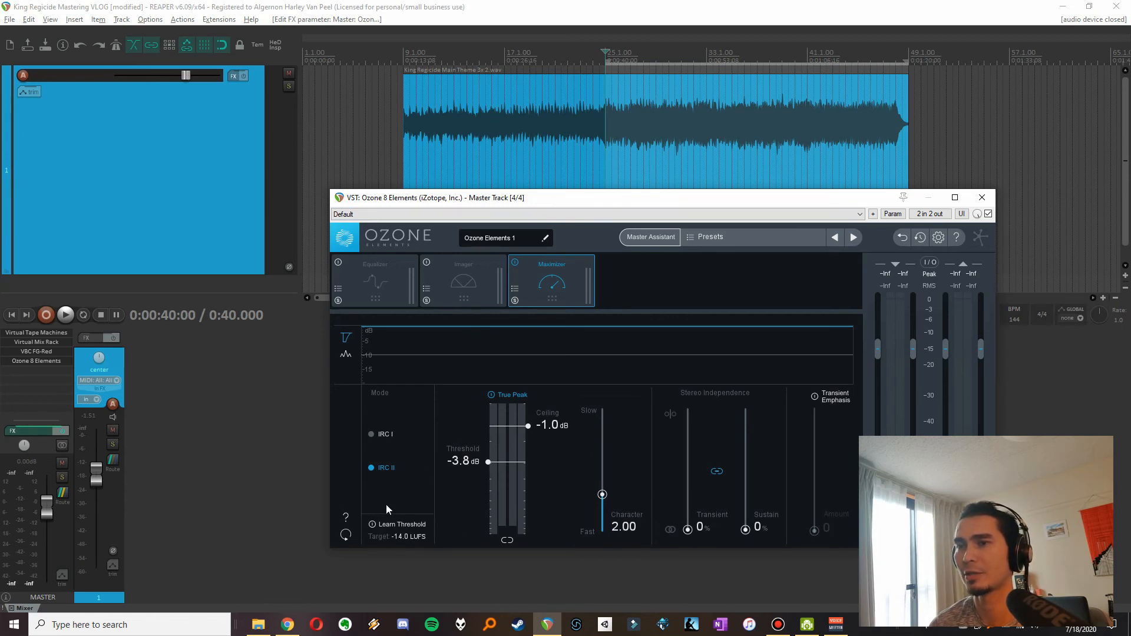
double_click(407, 536)
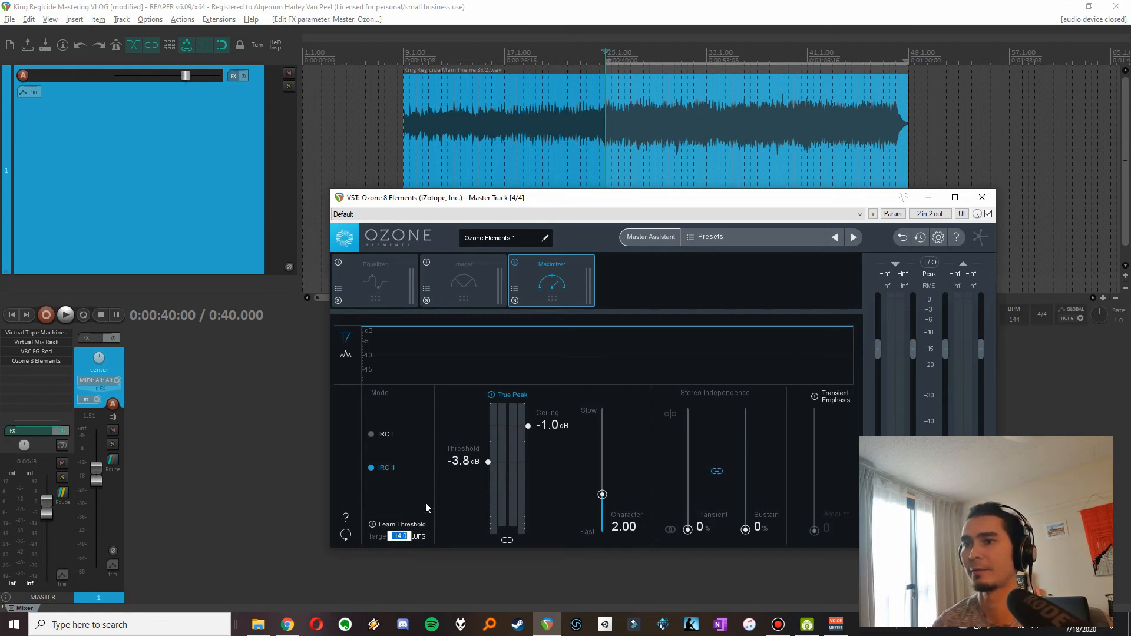
left_click(445, 506)
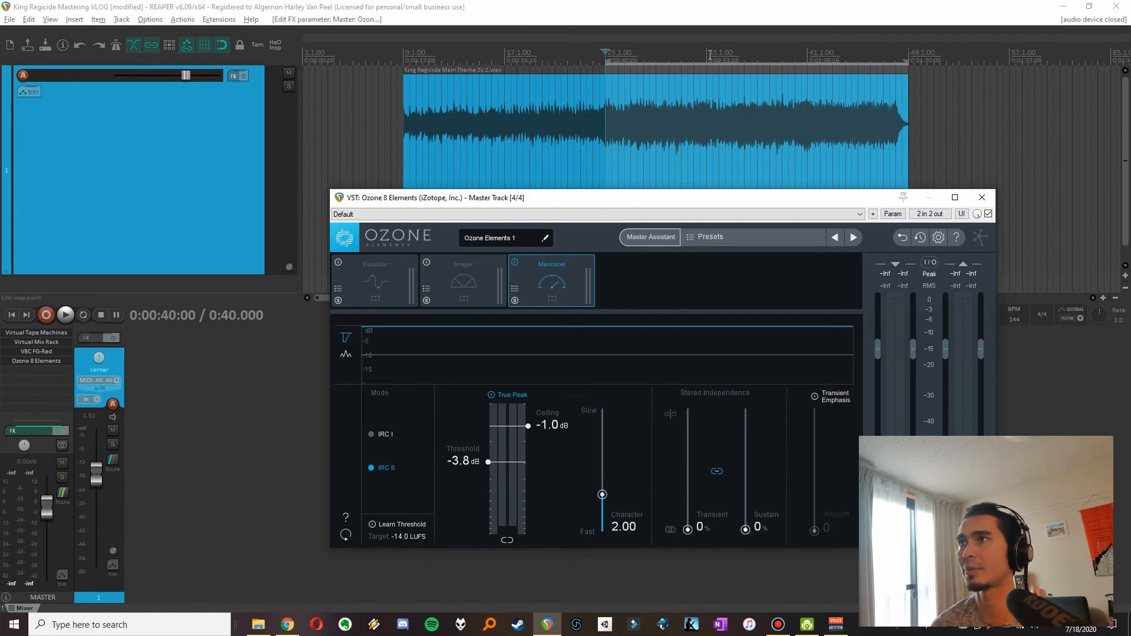
Select the theme from 0:53 to 1:20, learn the Maximizer's threshold during playback for the -14.0 LUFS target, and close the Ozone window.
left_click(707, 54)
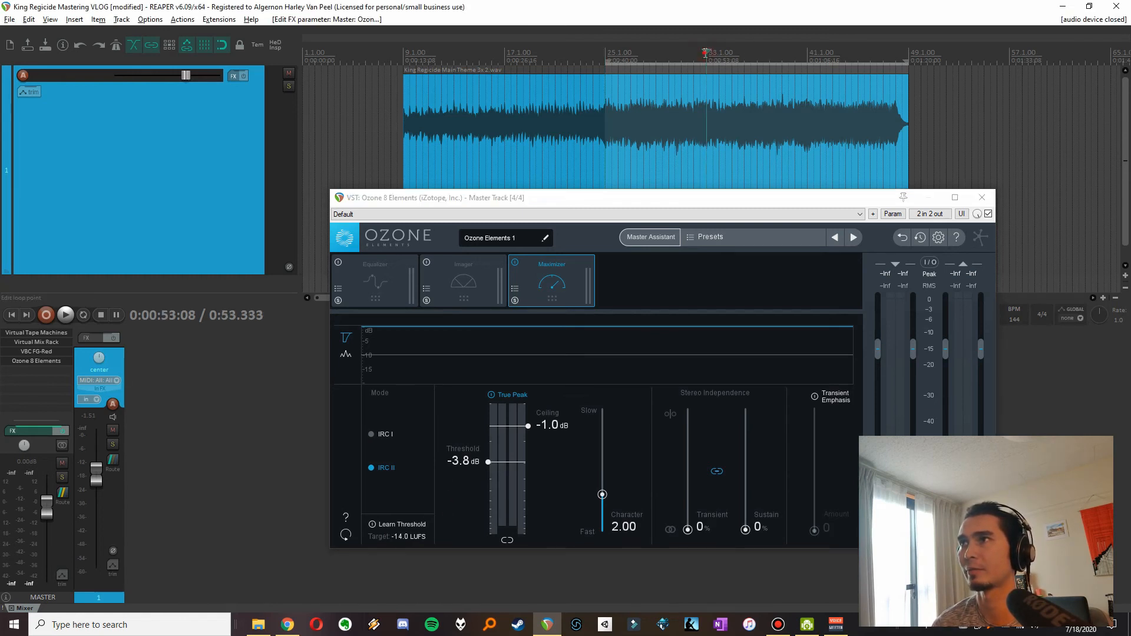
left_click_drag(705, 53, 908, 58)
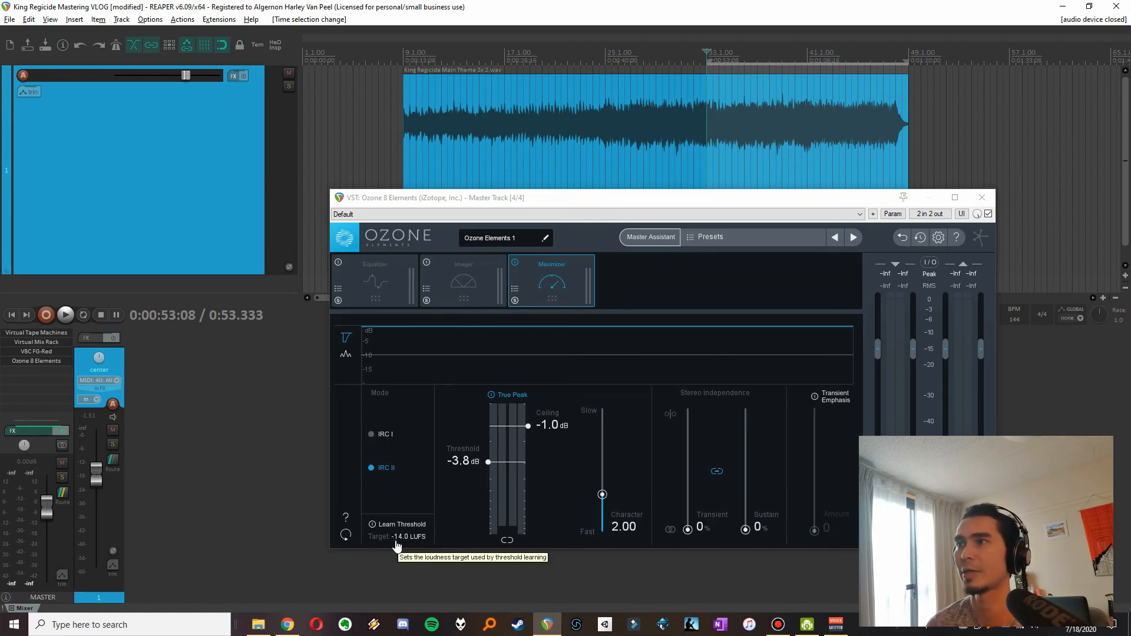
key("space")
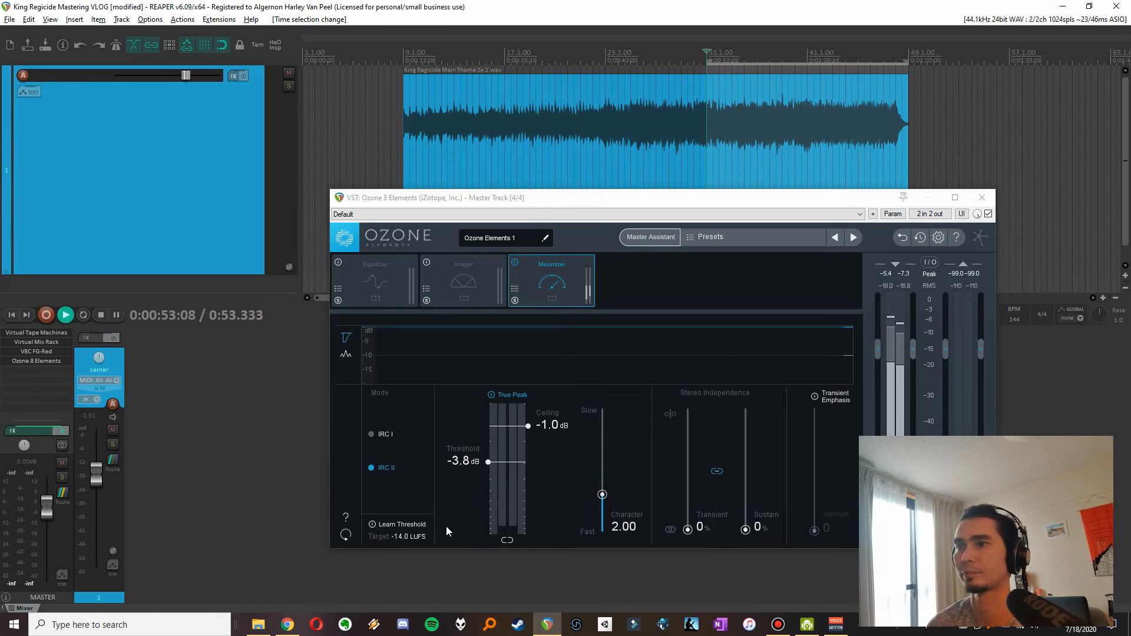
left_click(412, 524)
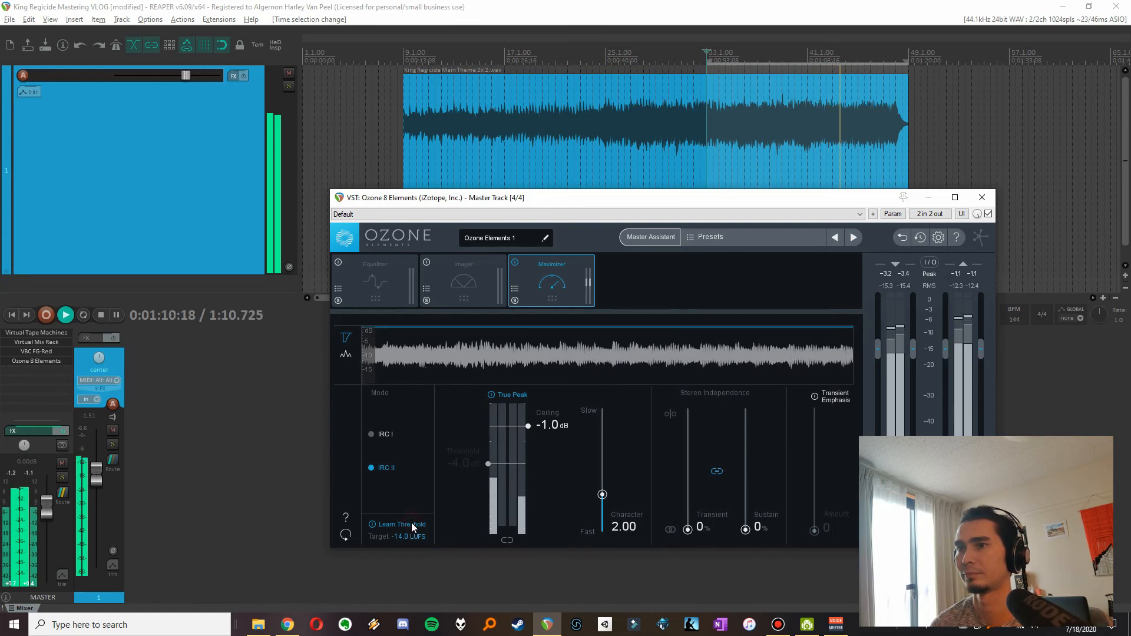
left_click(411, 522)
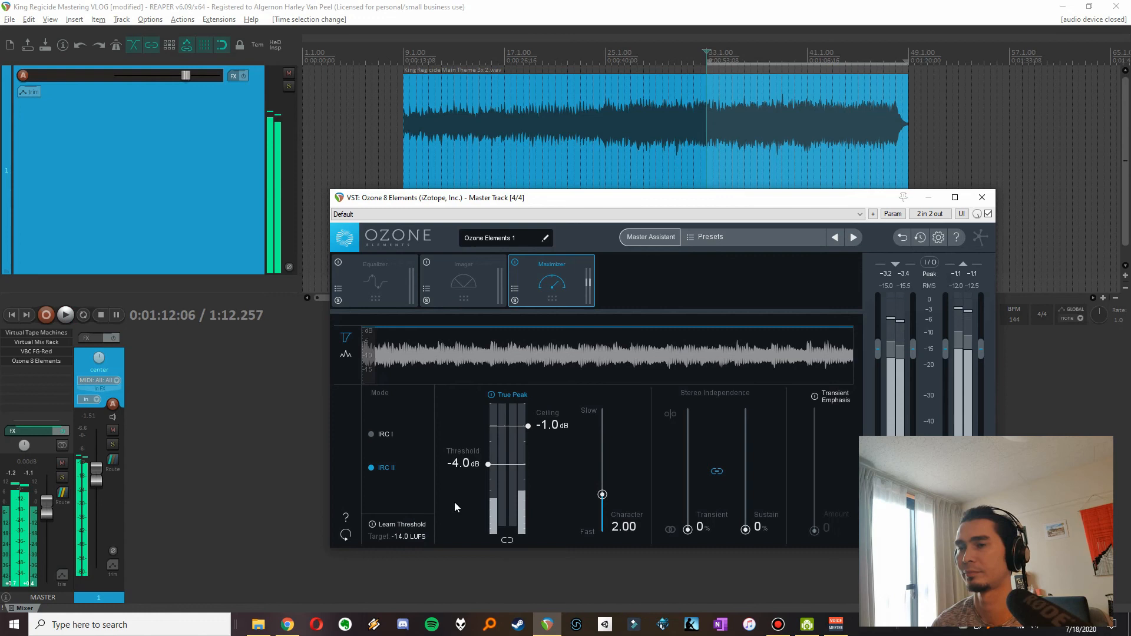
key("space")
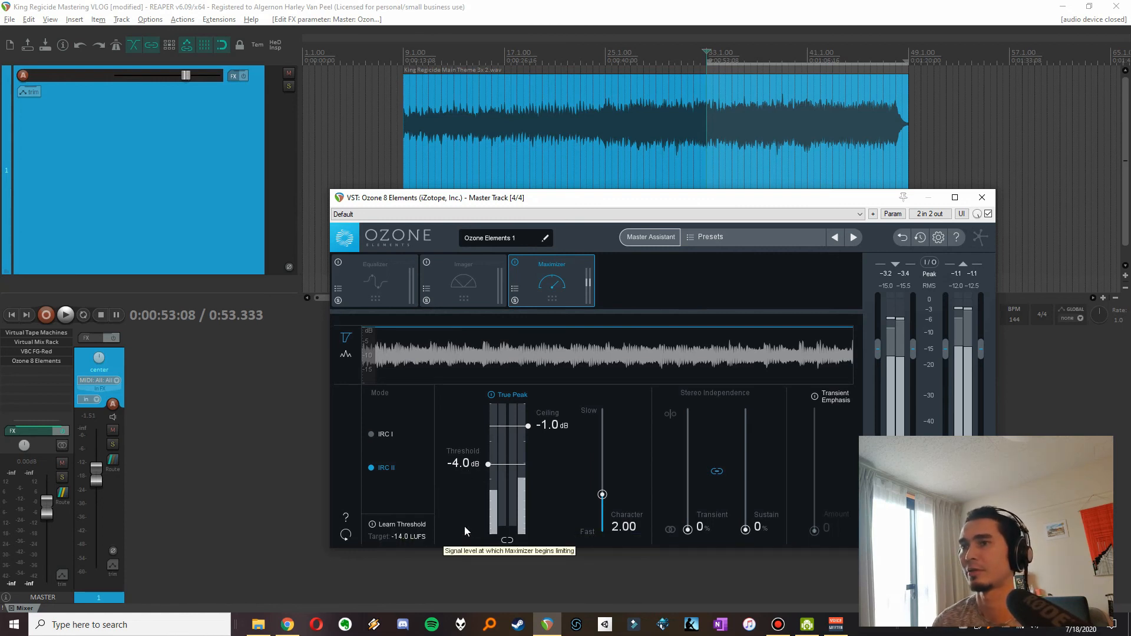
left_click(981, 198)
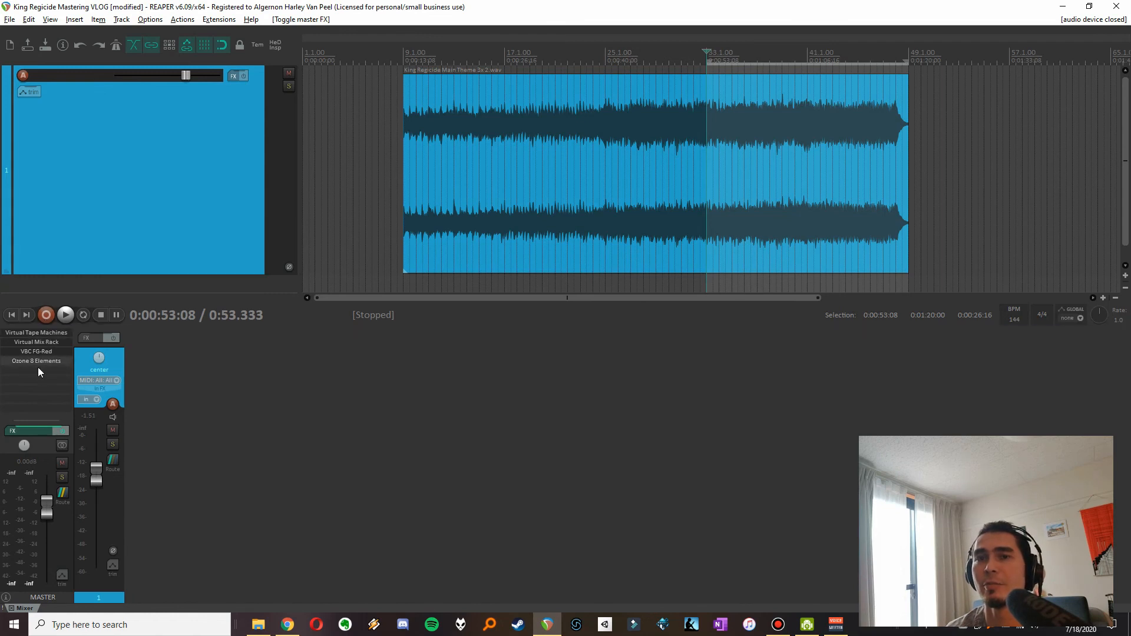
Play the theme from 0:13, compare the whole master effects chain bypassed and active, leave it enabled, and stop the playback.
left_click(62, 431)
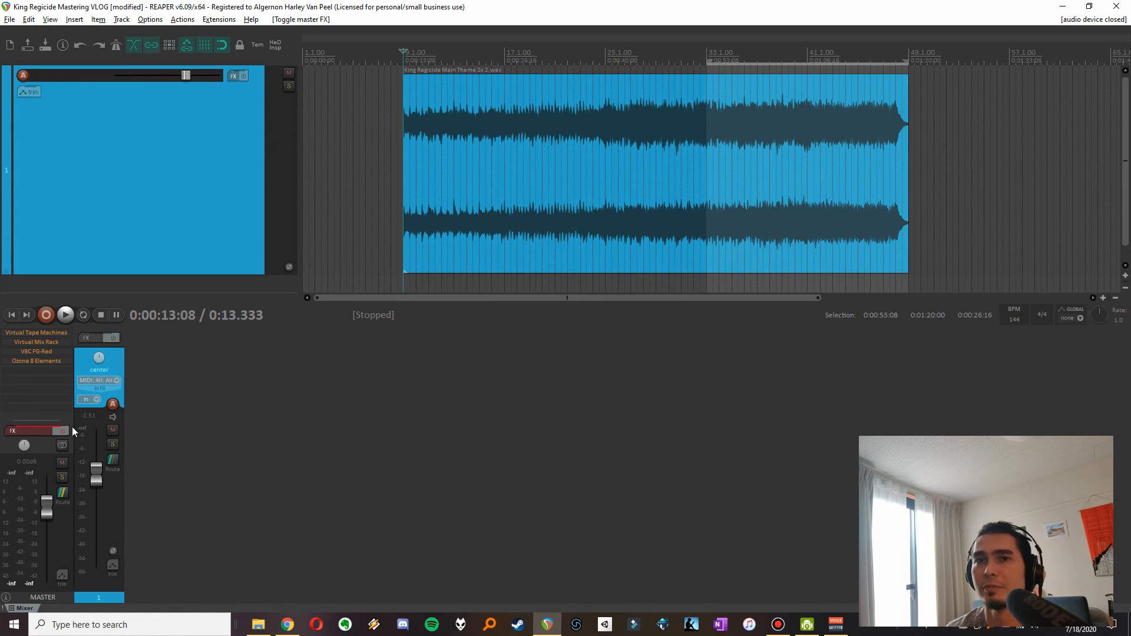
key("space")
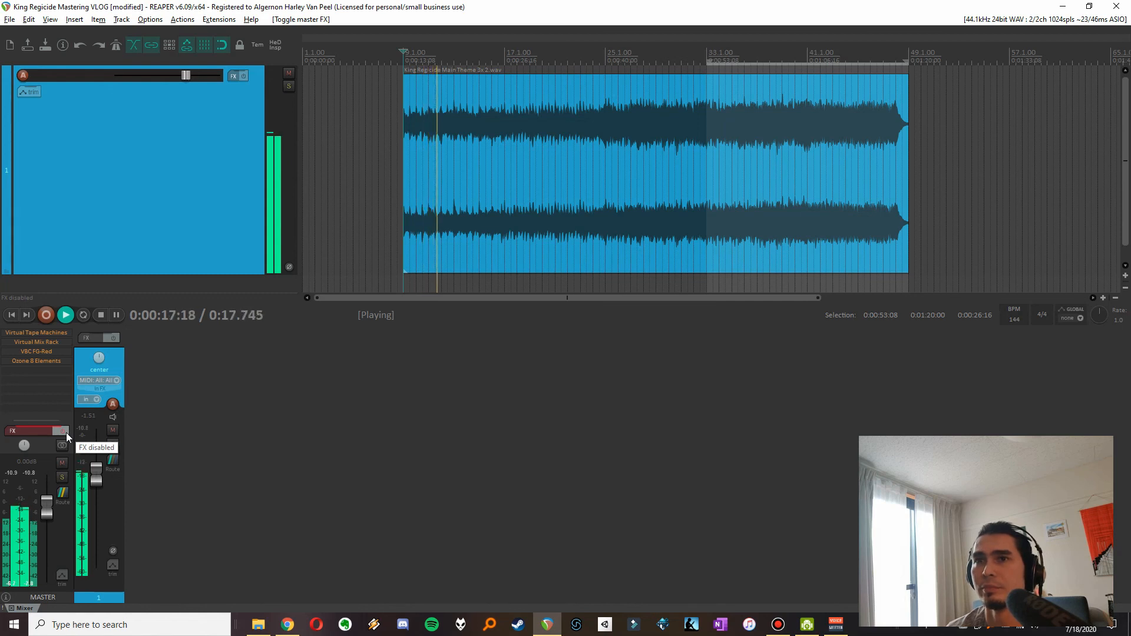
left_click(67, 436)
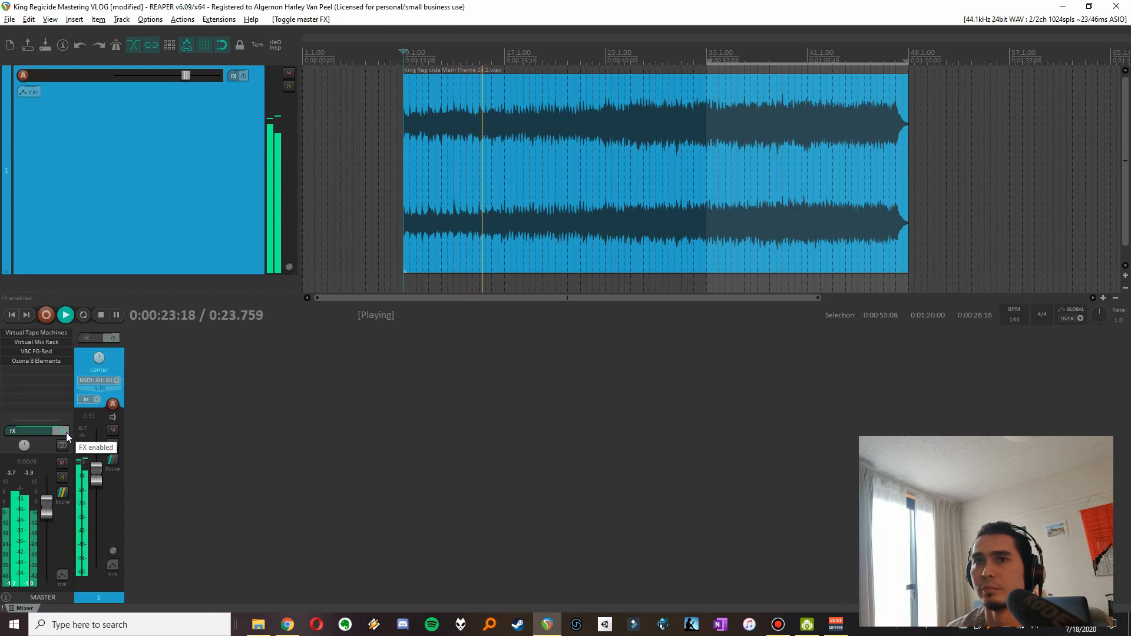
left_click(67, 436)
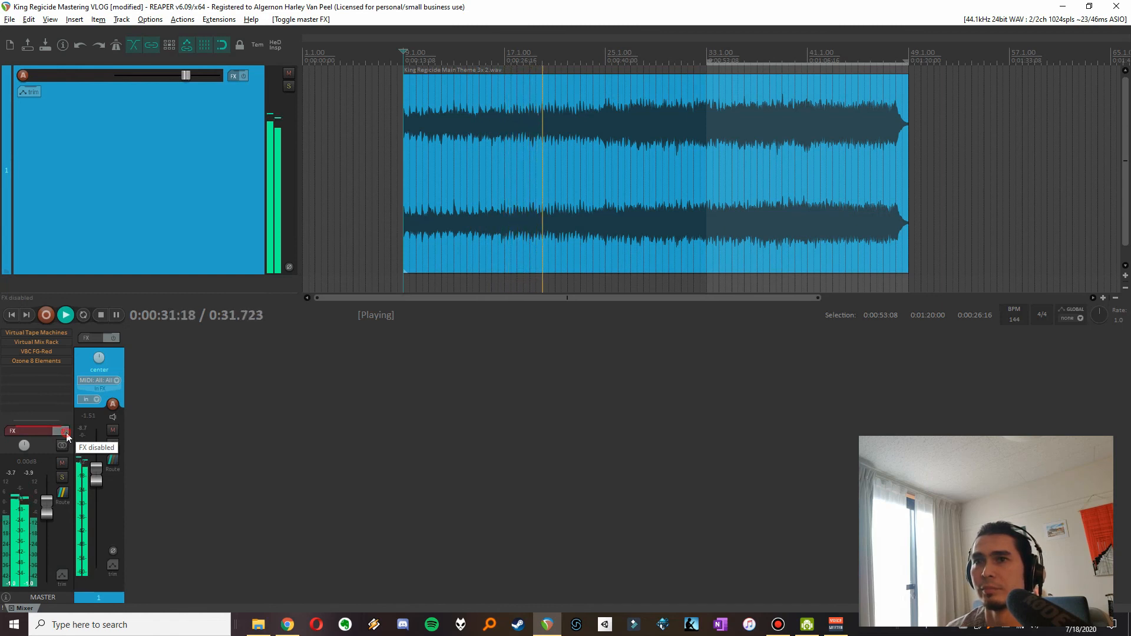
left_click(66, 434)
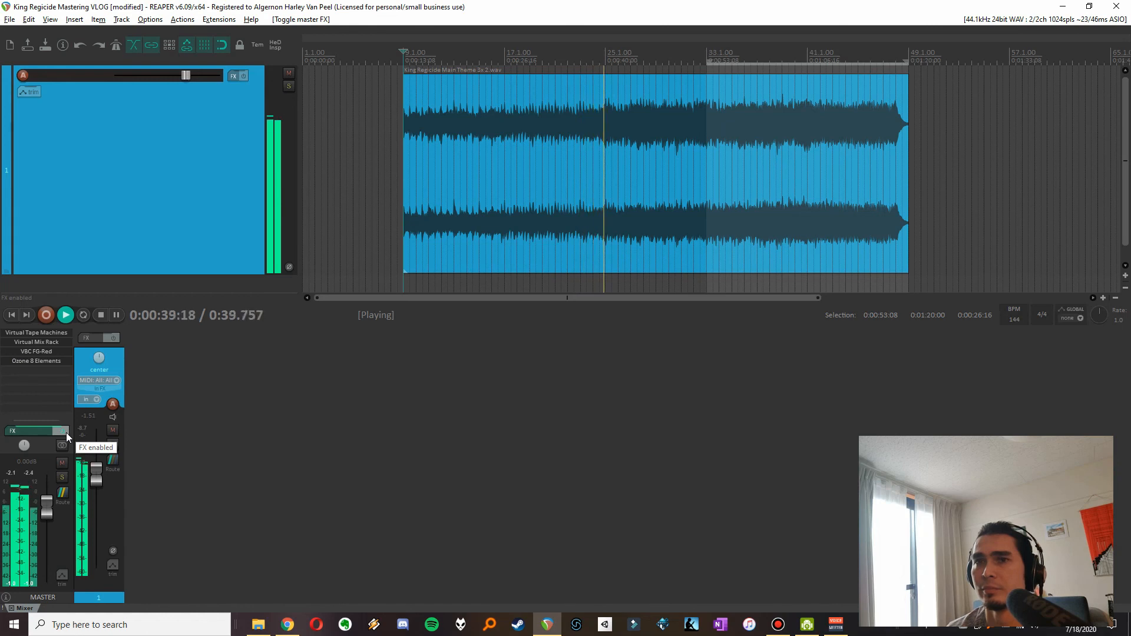
left_click(64, 432)
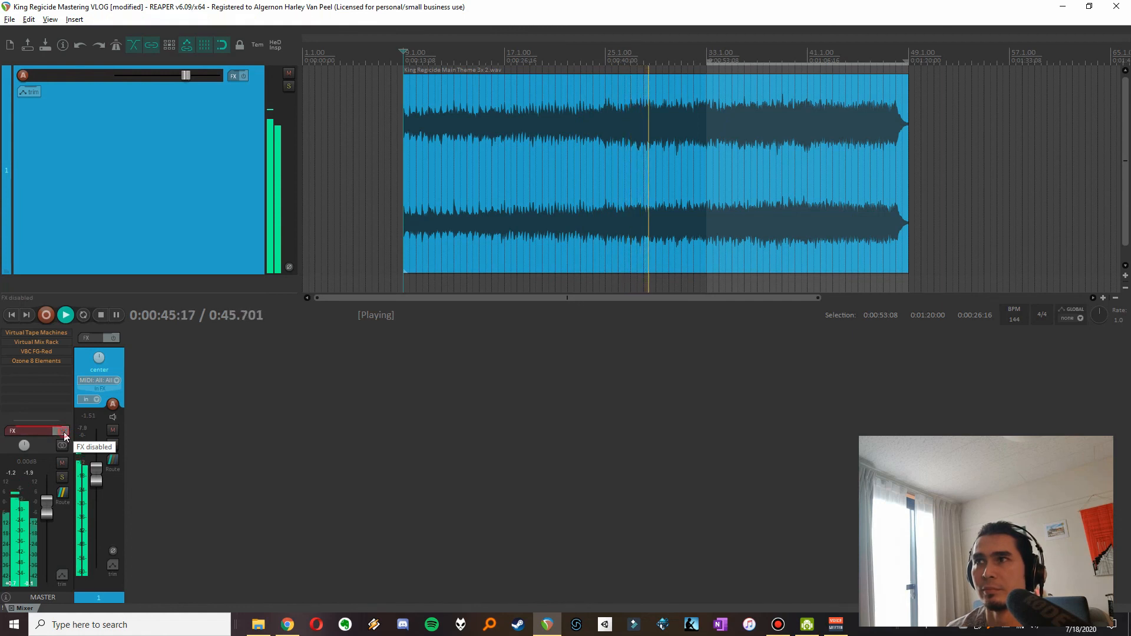
left_click(64, 434)
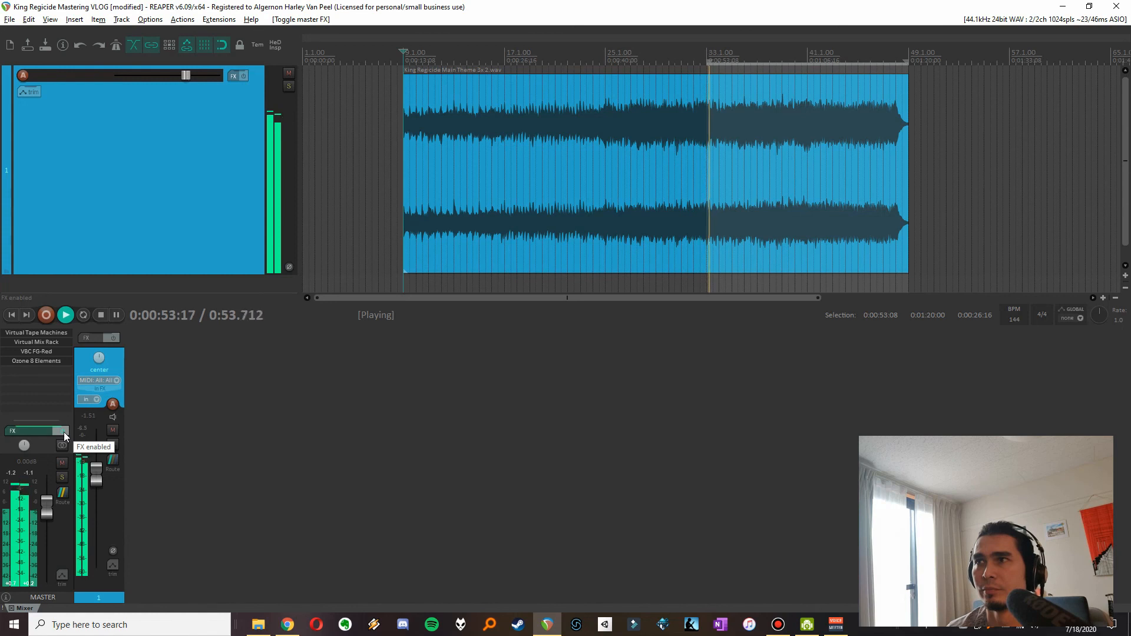
left_click(64, 436)
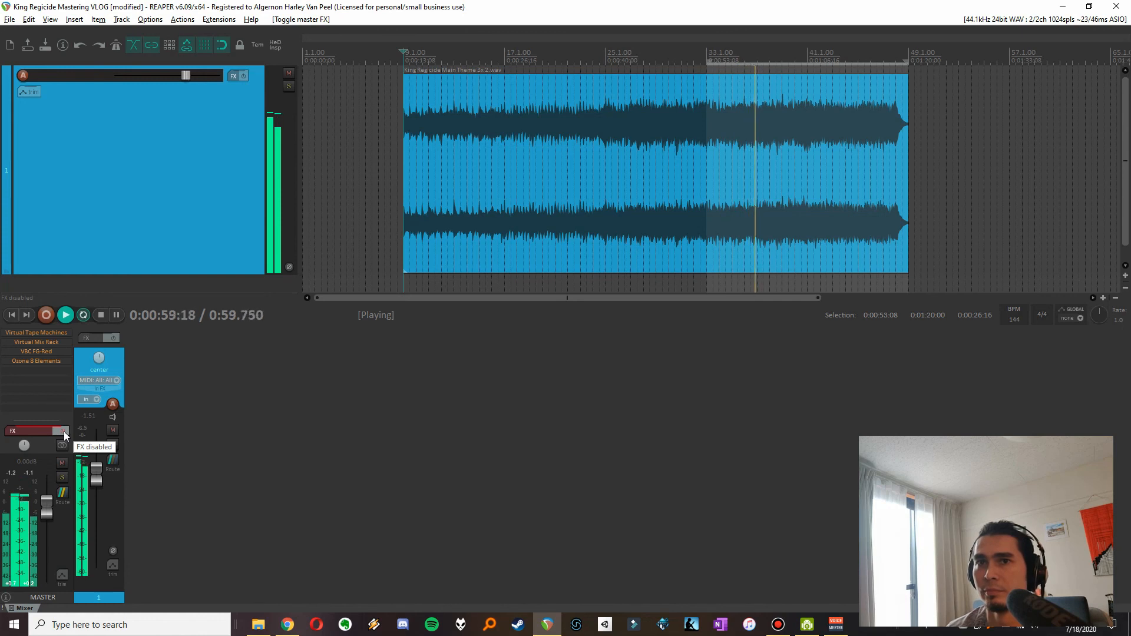
left_click(63, 436)
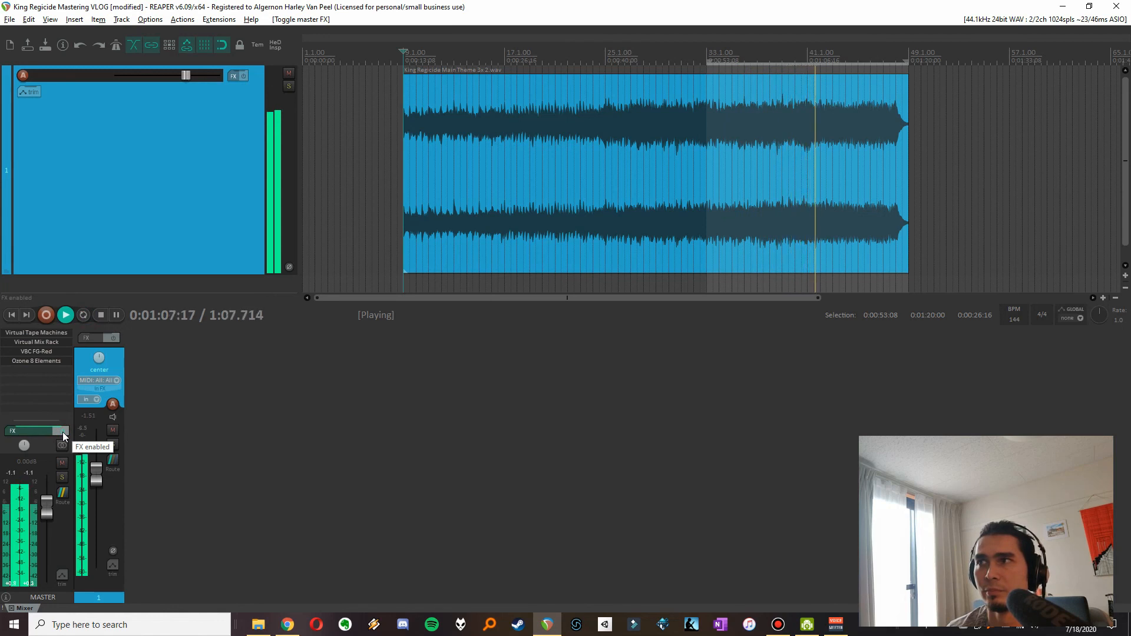
left_click(63, 436)
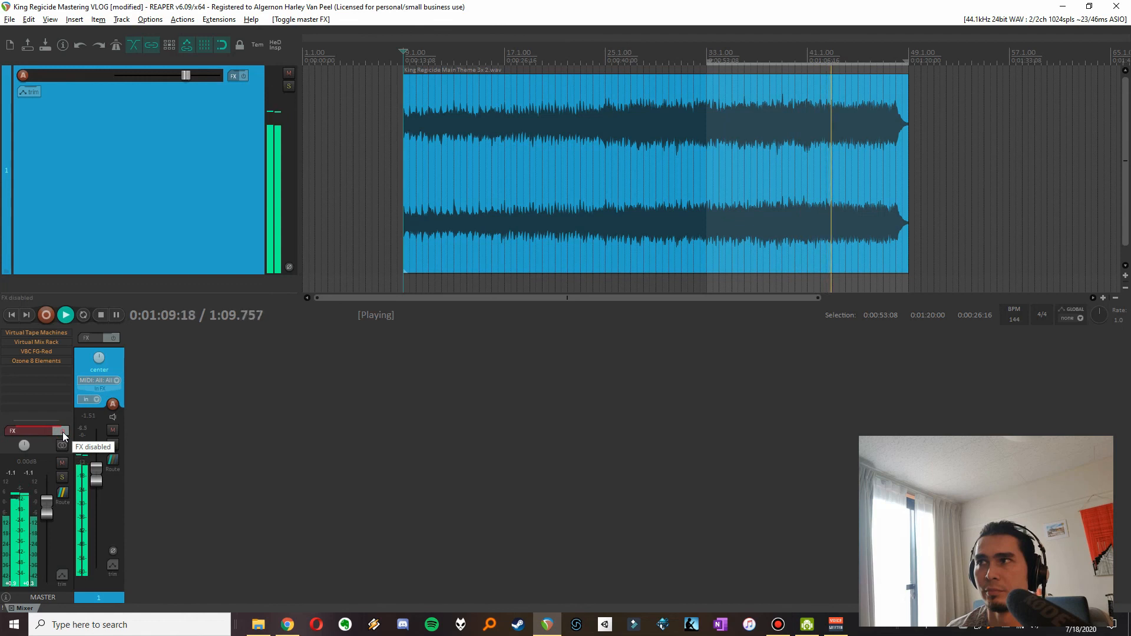
left_click(63, 436)
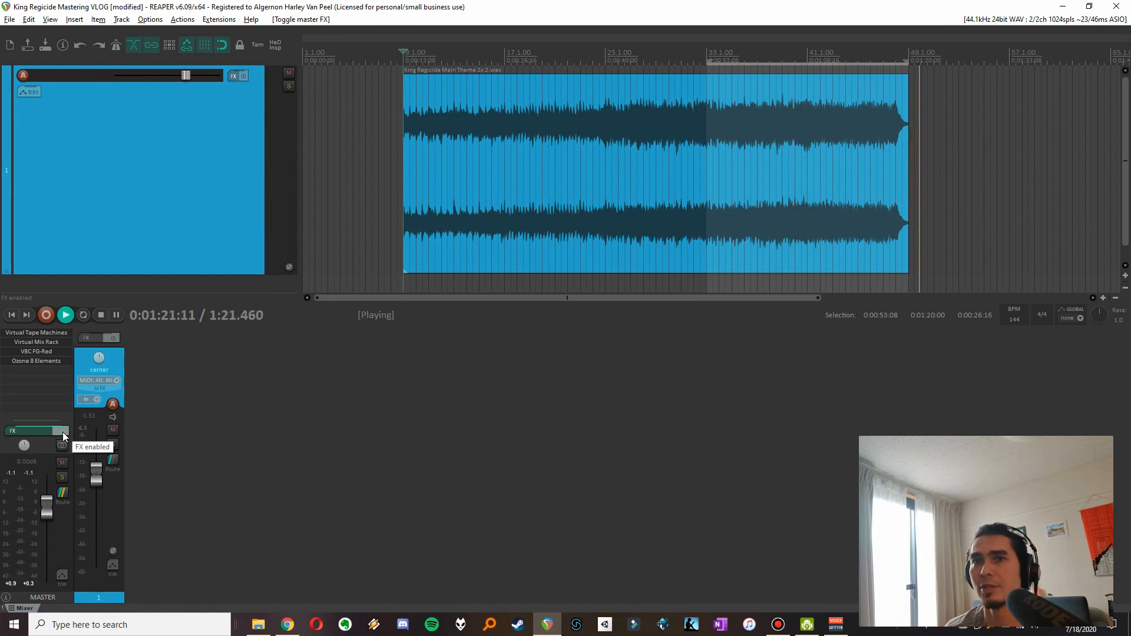
key("space")
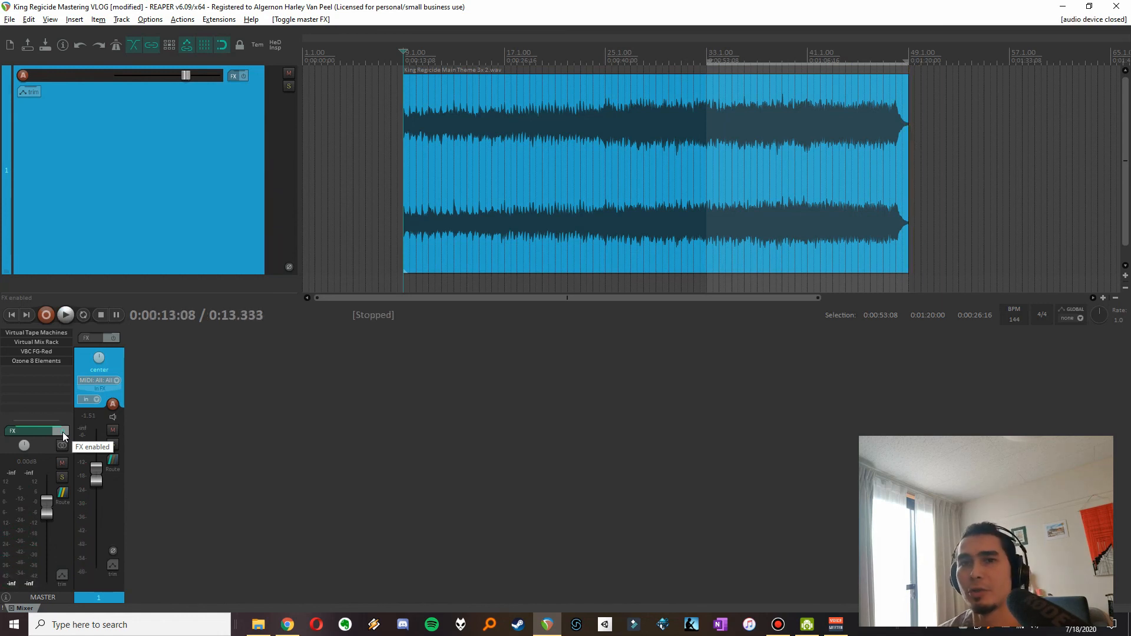